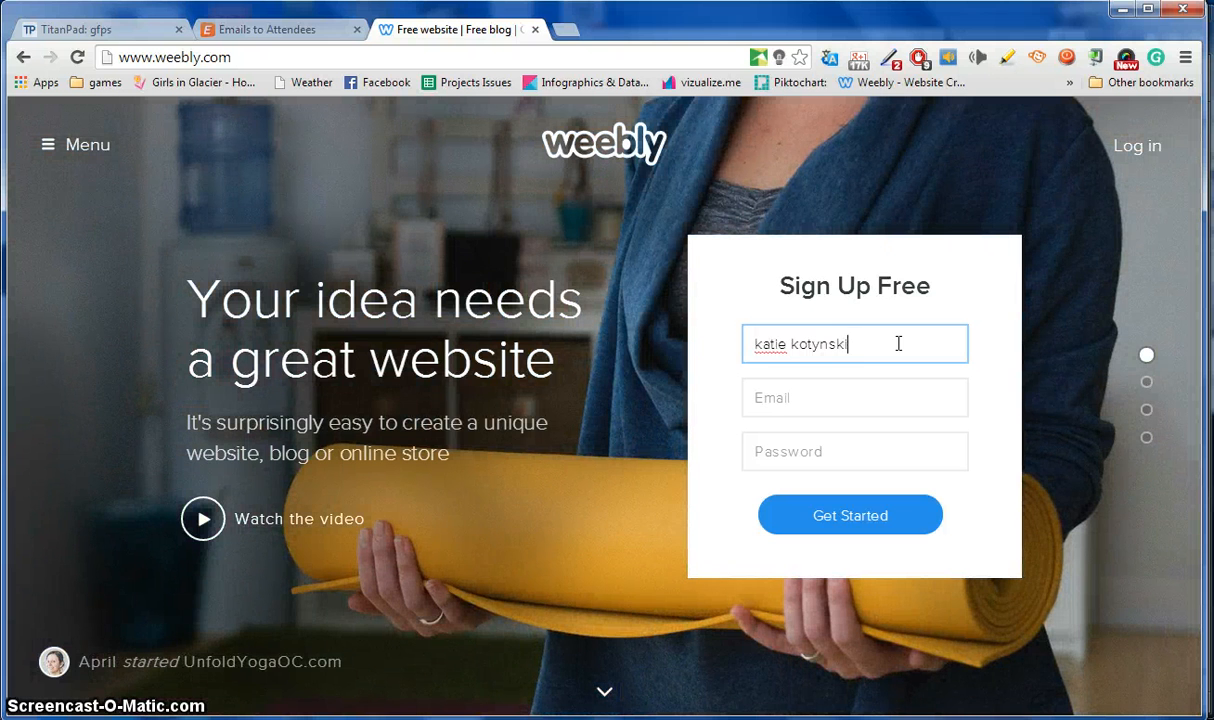
# Fill in the e-mail address and password on Weebly's sign-up form and submit it.
pyautogui.click(883, 397)
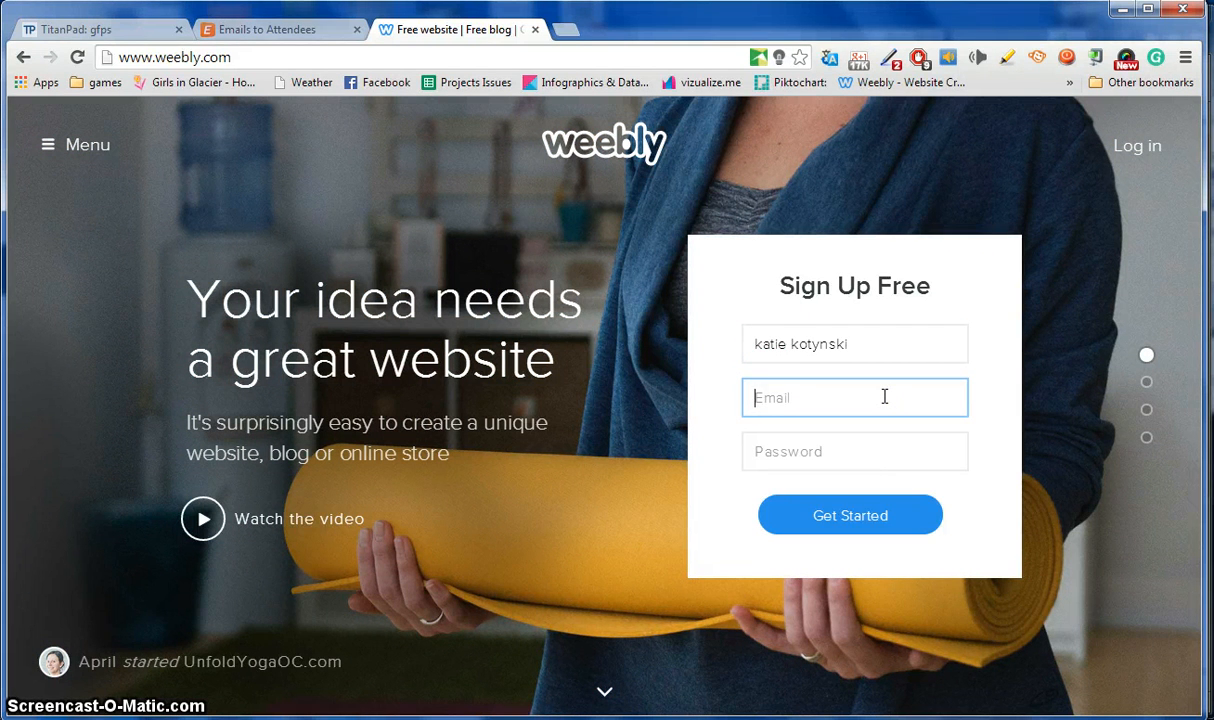
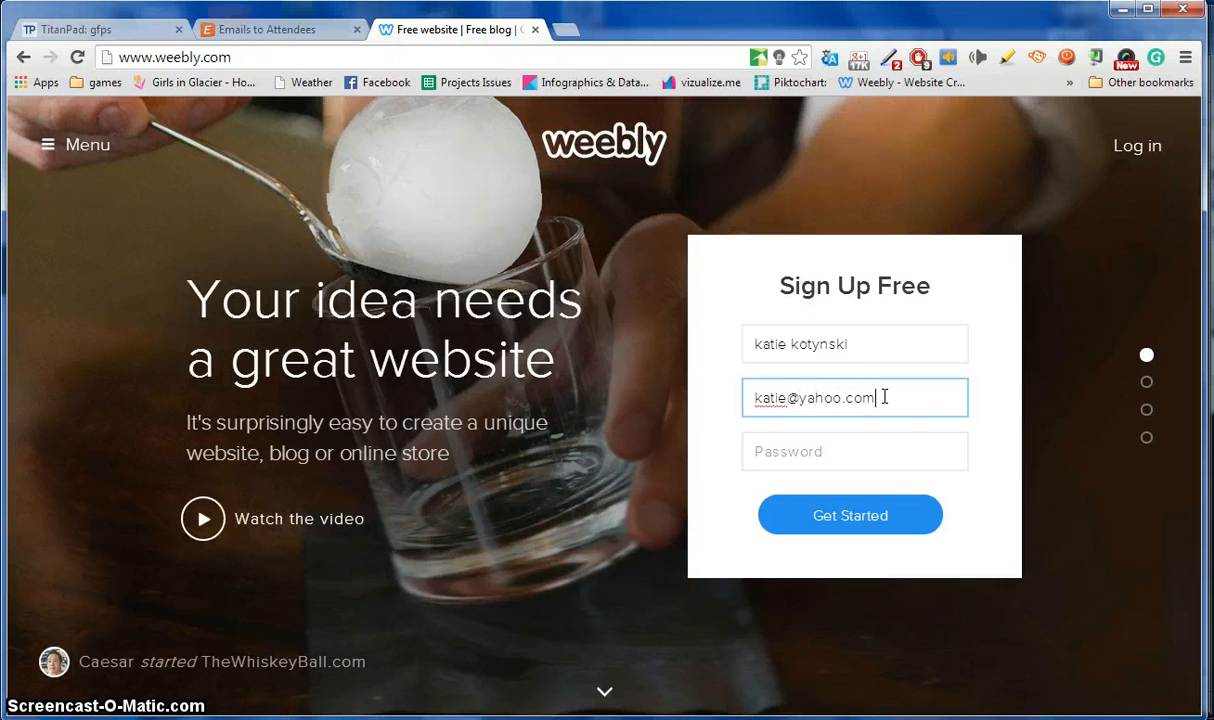
pyautogui.click(881, 453)
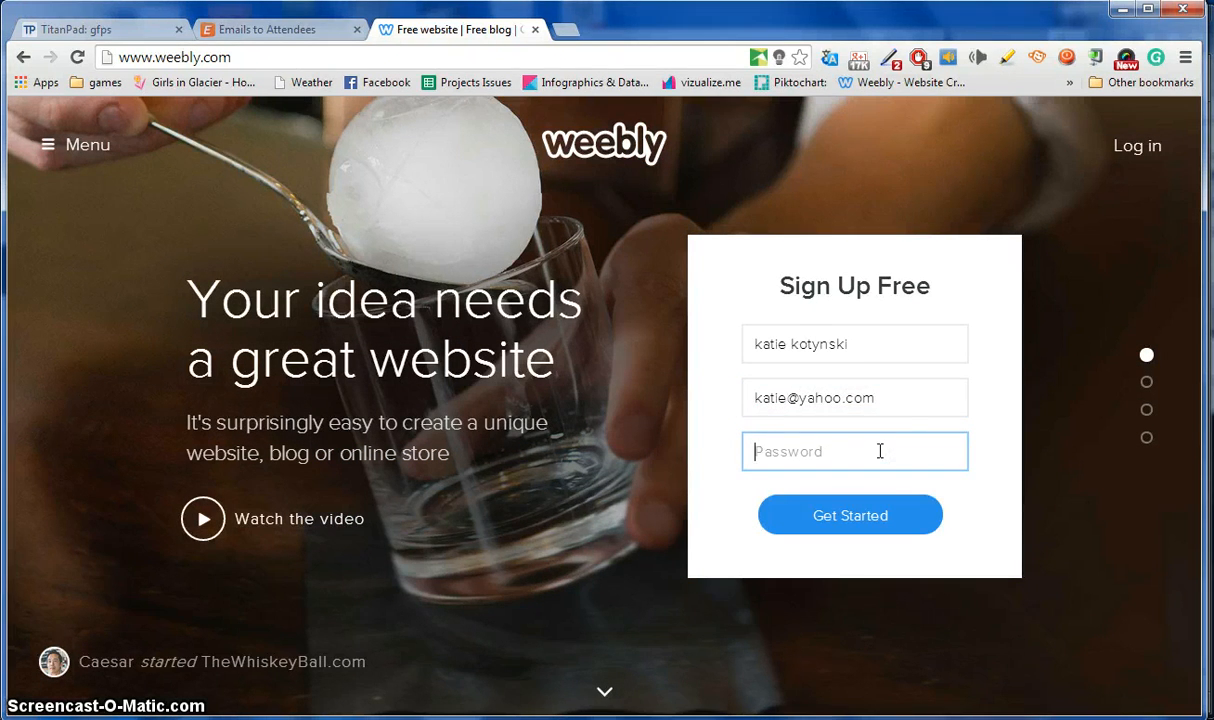
pyautogui.write('••')
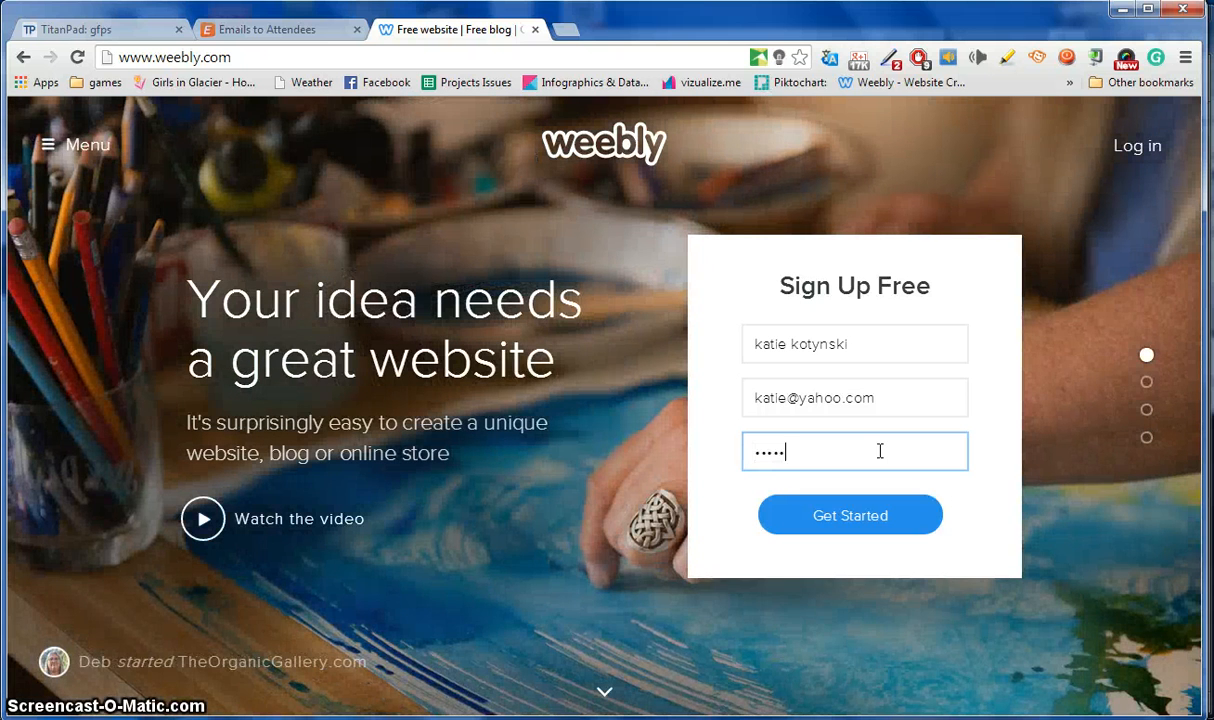
pyautogui.click(862, 527)
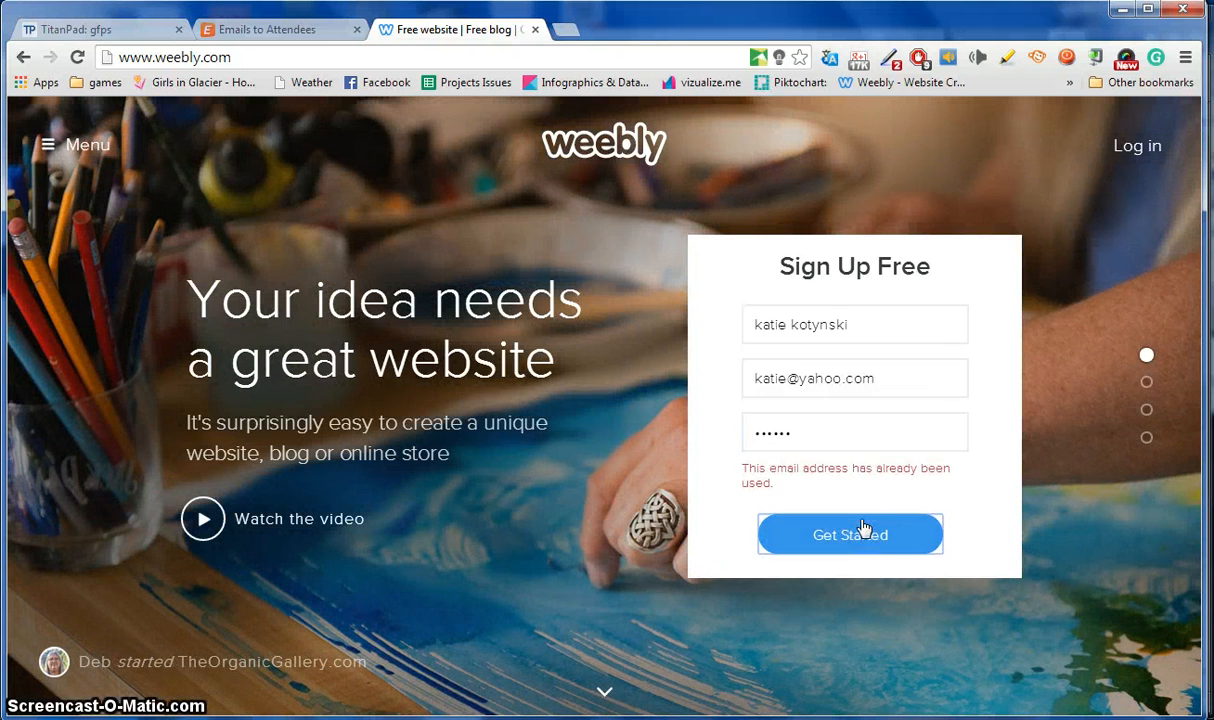
# Change the already-used e-mail address, resubmit the sign-up, and open a new browser tab.
pyautogui.click(788, 379)
pyautogui.write('ot')
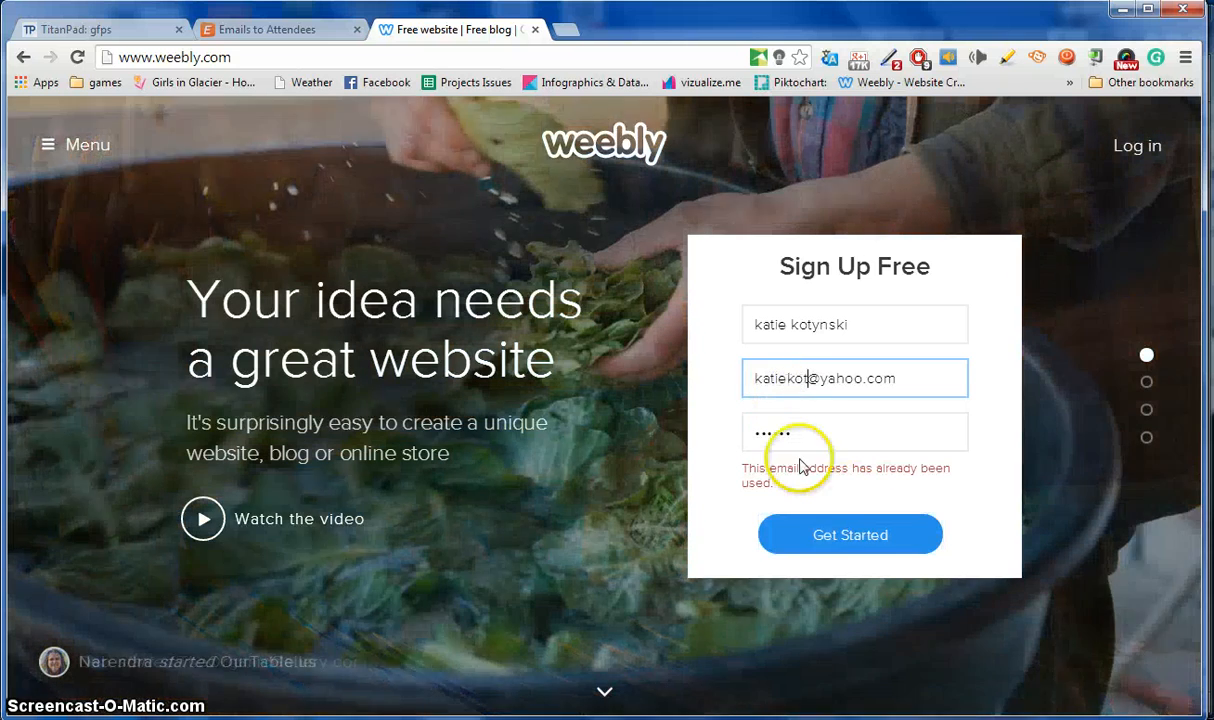
pyautogui.click(843, 543)
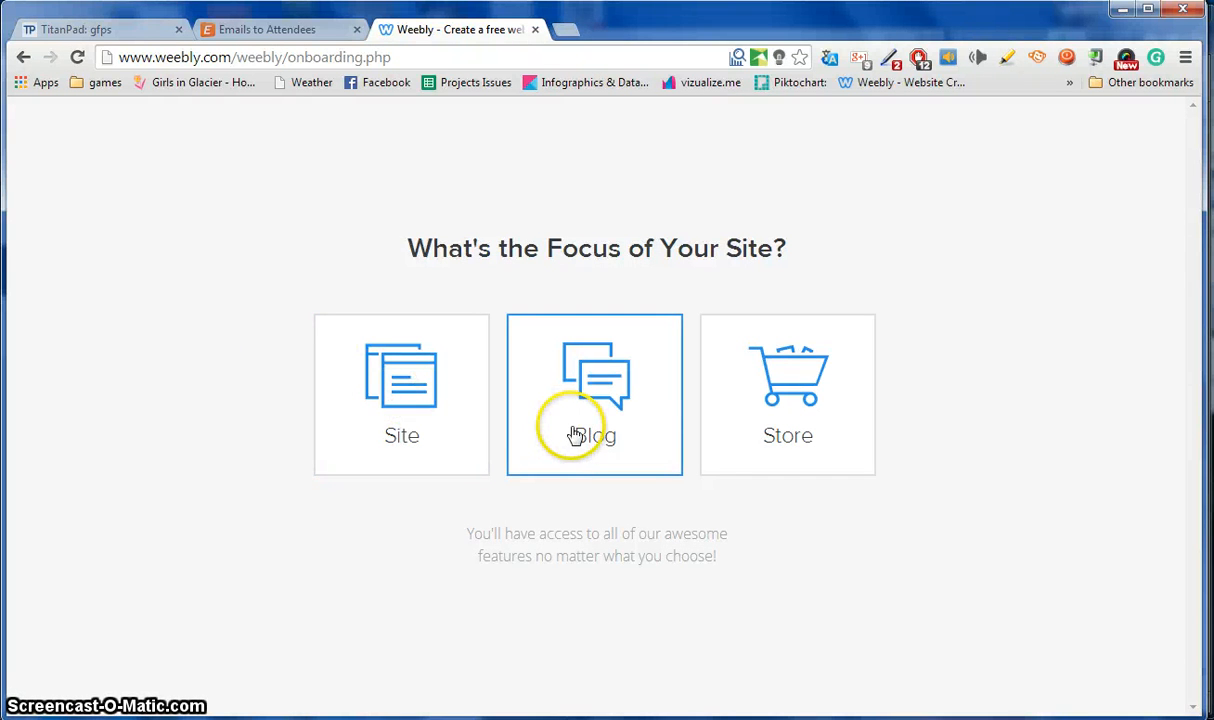
pyautogui.click(566, 29)
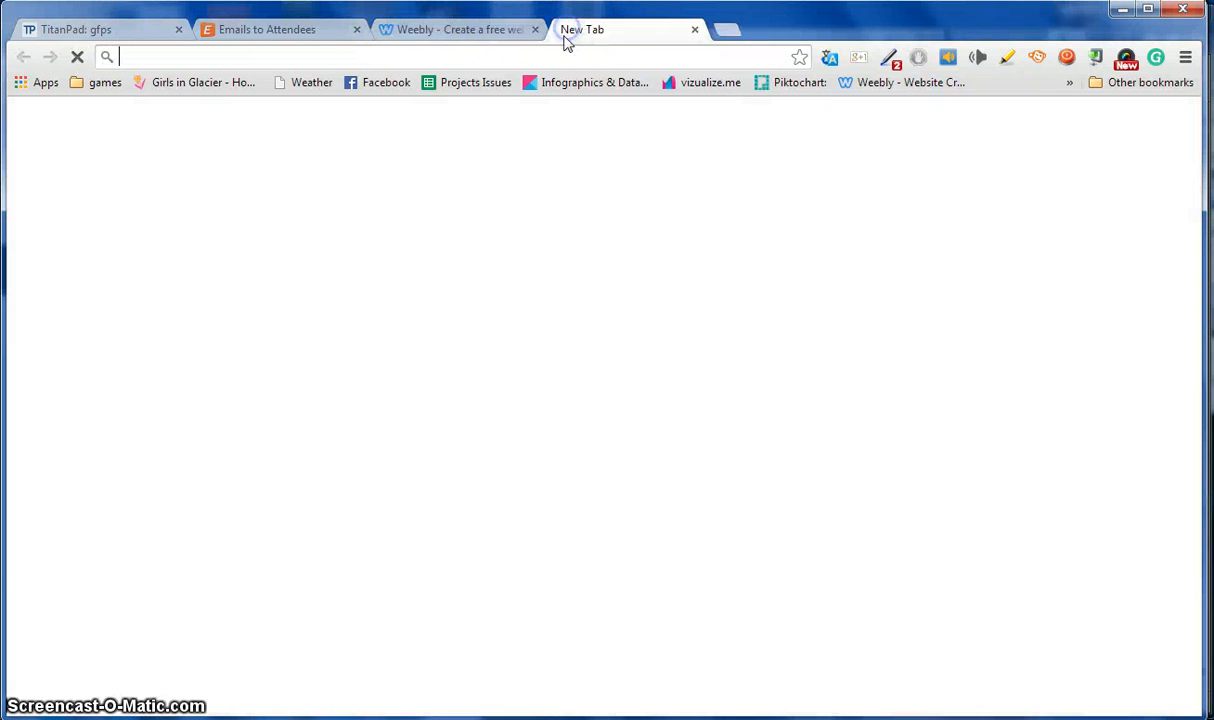
# Load girlsinglacier.com and scroll through its home page.
pyautogui.write('girlsinglacier.com')
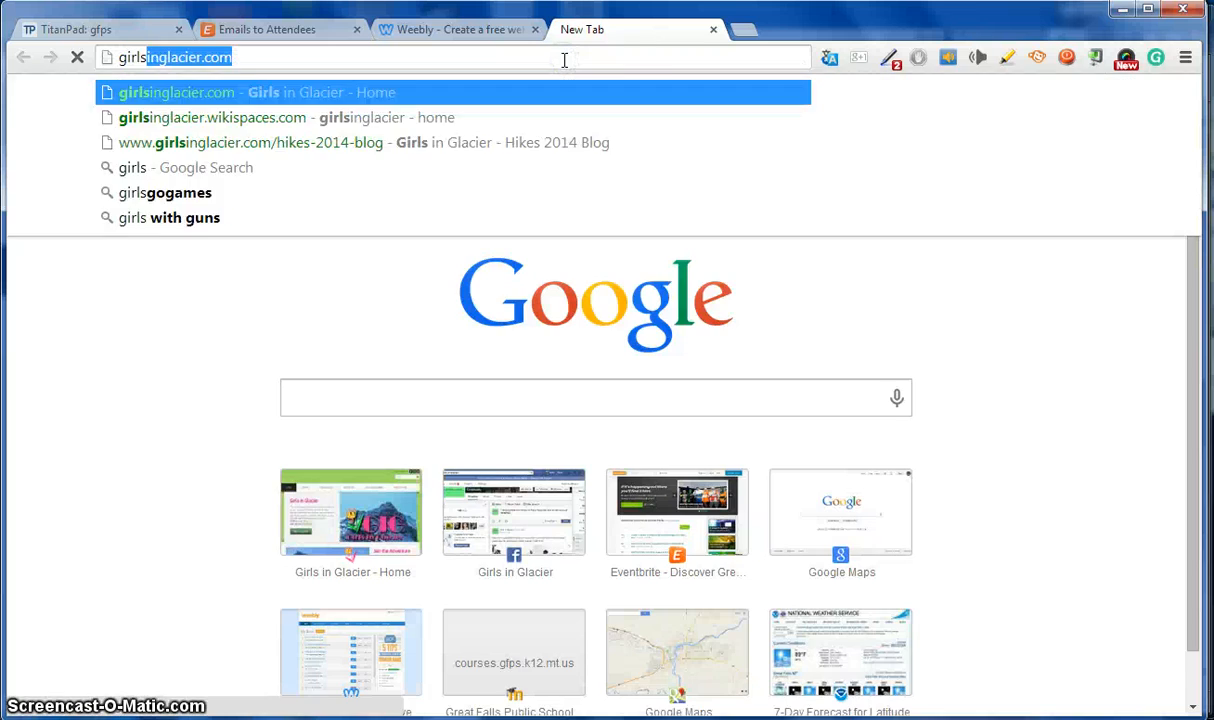
pyautogui.press('Return')
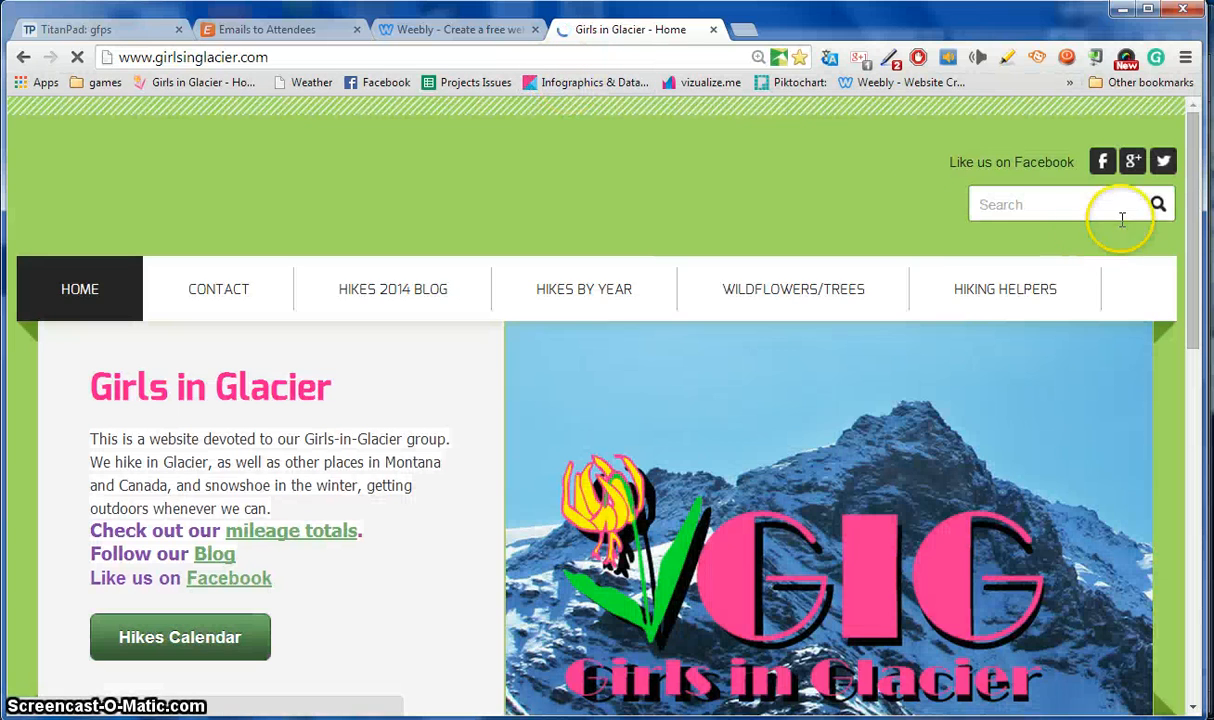
pyautogui.moveTo(1186, 210); pyautogui.dragTo(1185, 405)
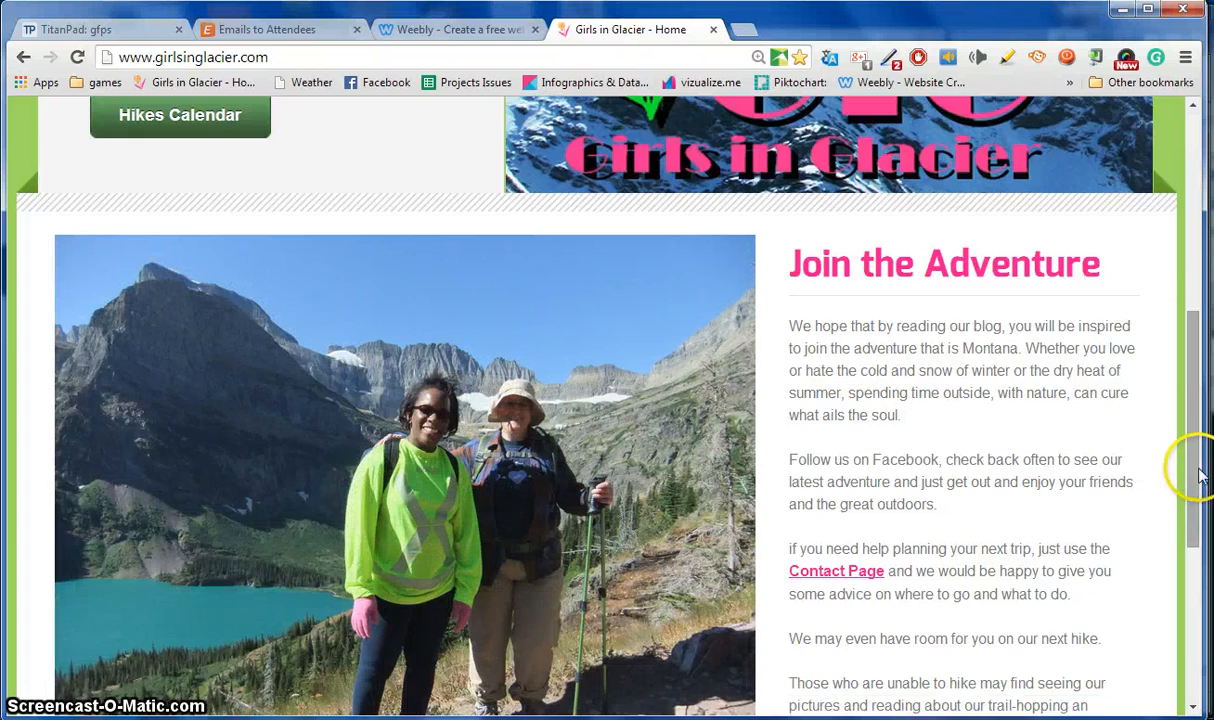
pyautogui.moveTo(1197, 470); pyautogui.dragTo(1180, 265)
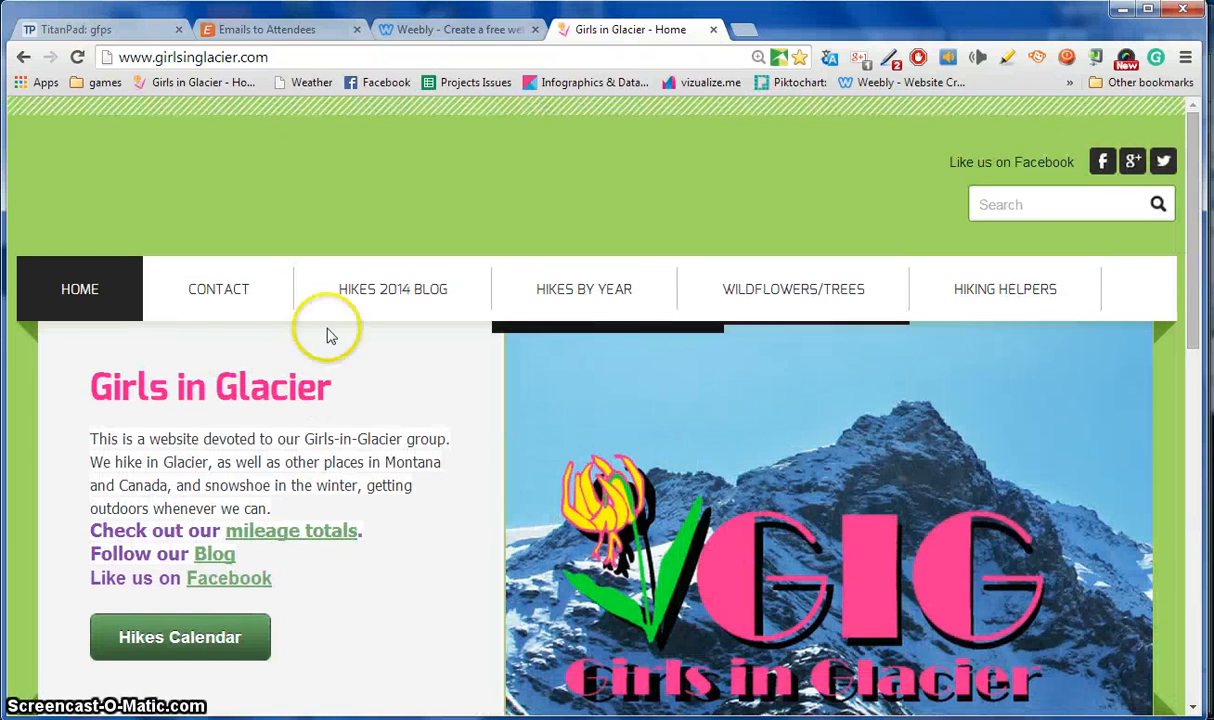
# Browse the Hikes 2014 blog and its April 2014 archive.
pyautogui.click(370, 310)
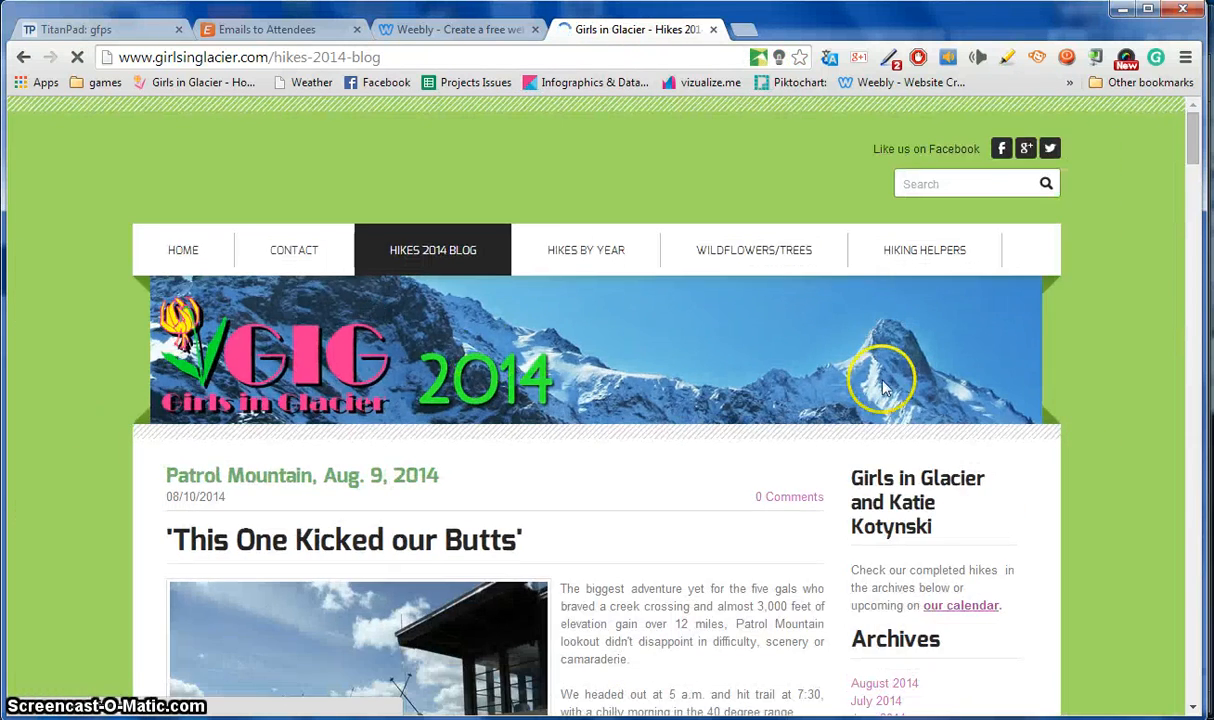
pyautogui.moveTo(1193, 149); pyautogui.dragTo(1196, 172)
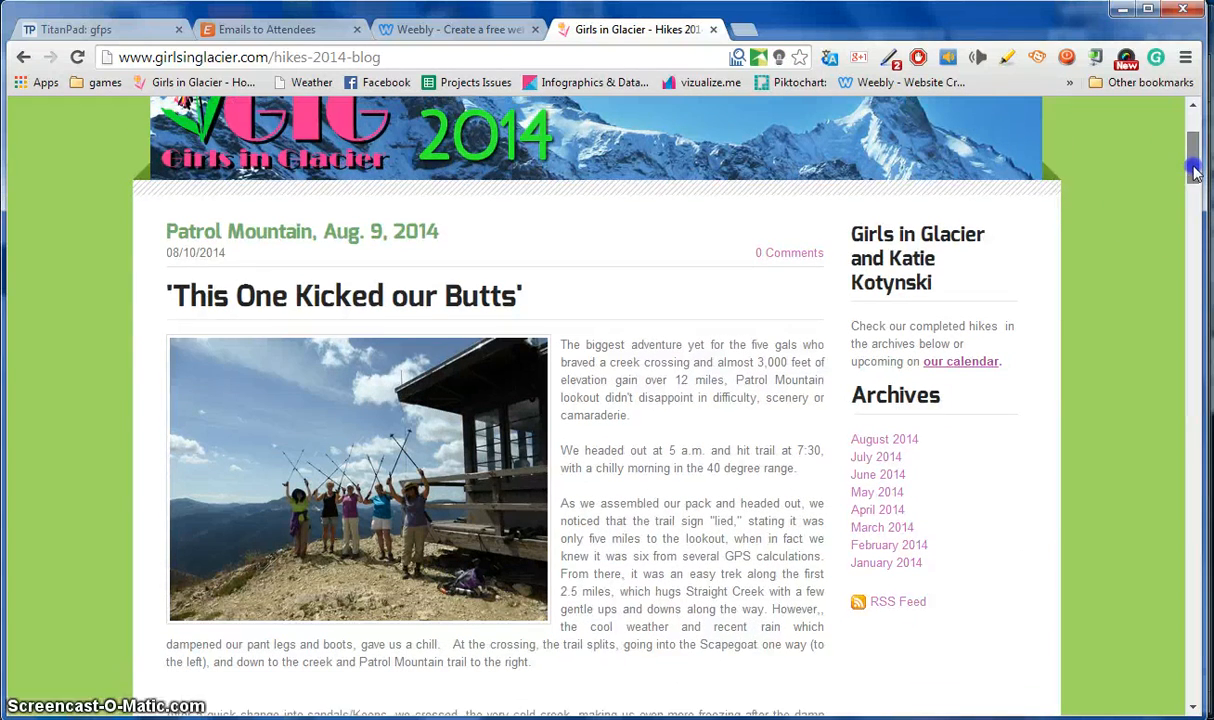
pyautogui.moveTo(228, 232); pyautogui.dragTo(160, 252)
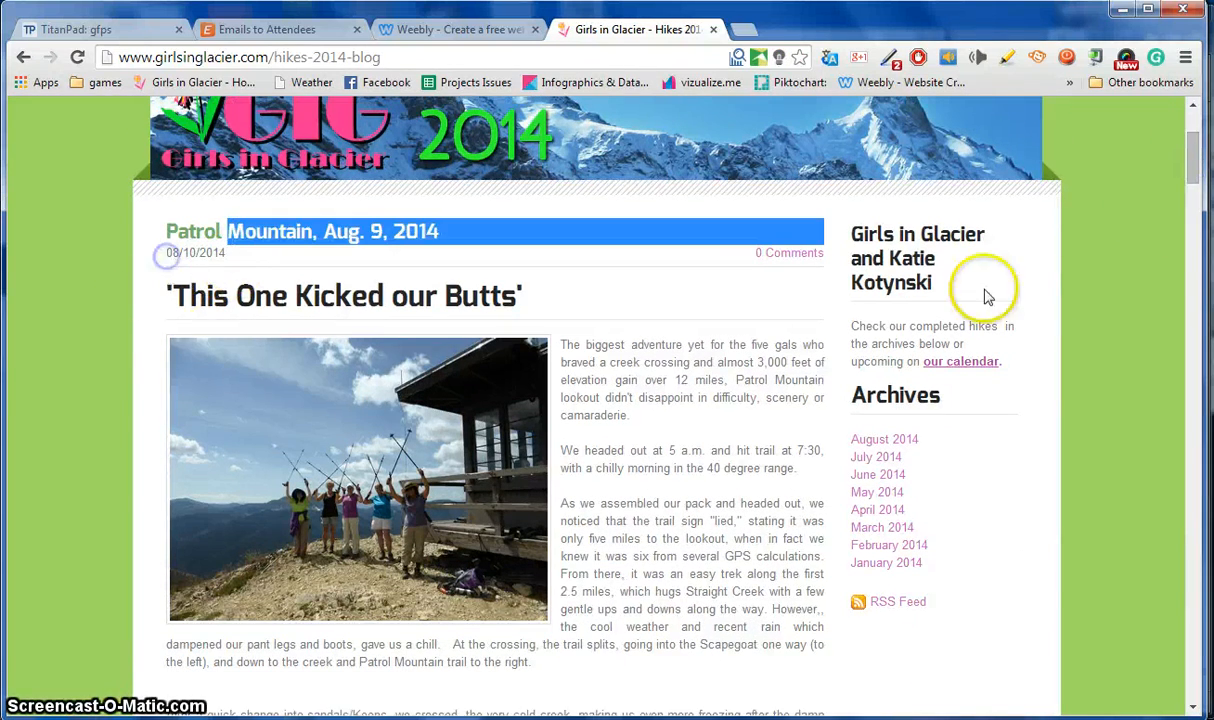
pyautogui.moveTo(1194, 160)
pyautogui.mouseDown()
pyautogui.moveTo(1200, 370)
pyautogui.moveTo(1195, 152)
pyautogui.moveTo(1199, 170)
pyautogui.mouseUp()
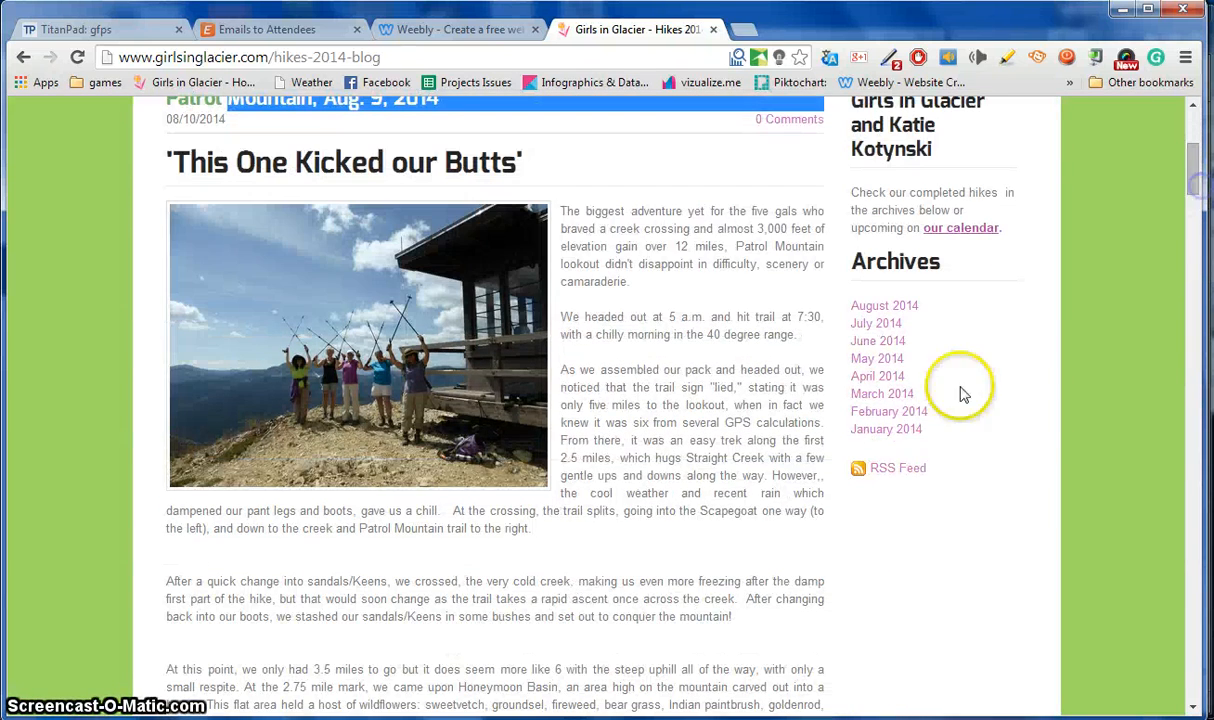
pyautogui.click(888, 380)
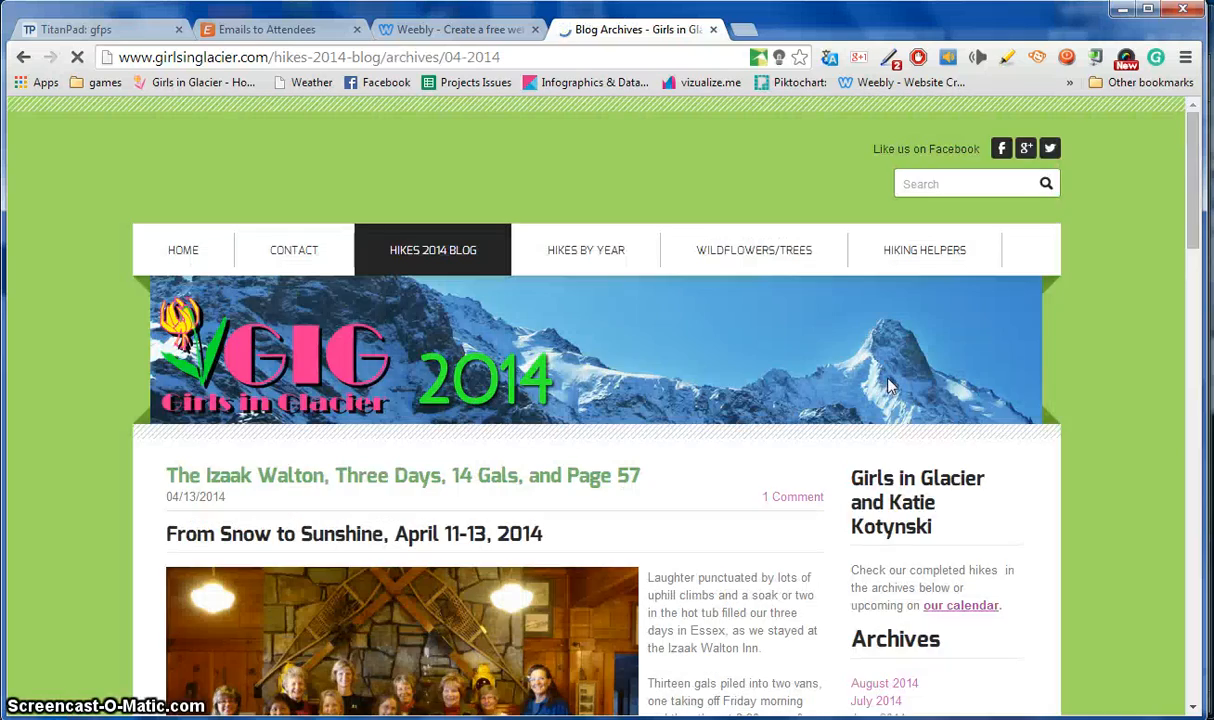
pyautogui.moveTo(1192, 108); pyautogui.dragTo(1200, 240)
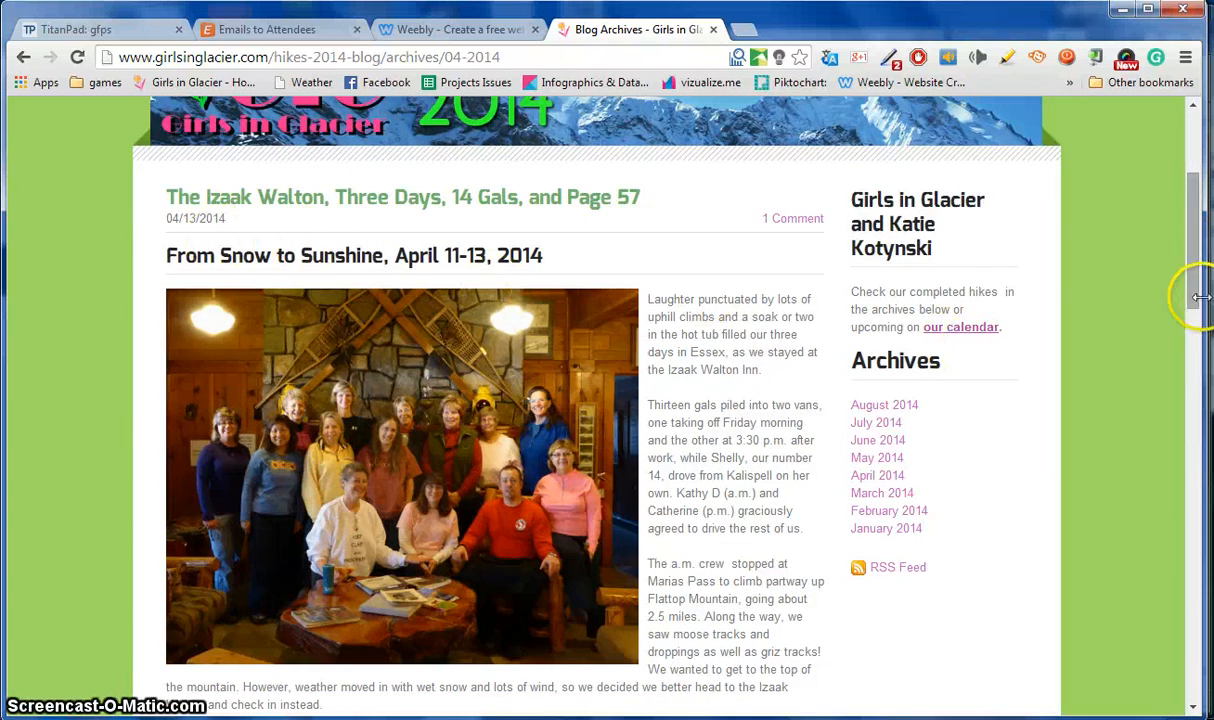
pyautogui.moveTo(1197, 298); pyautogui.dragTo(1197, 238)
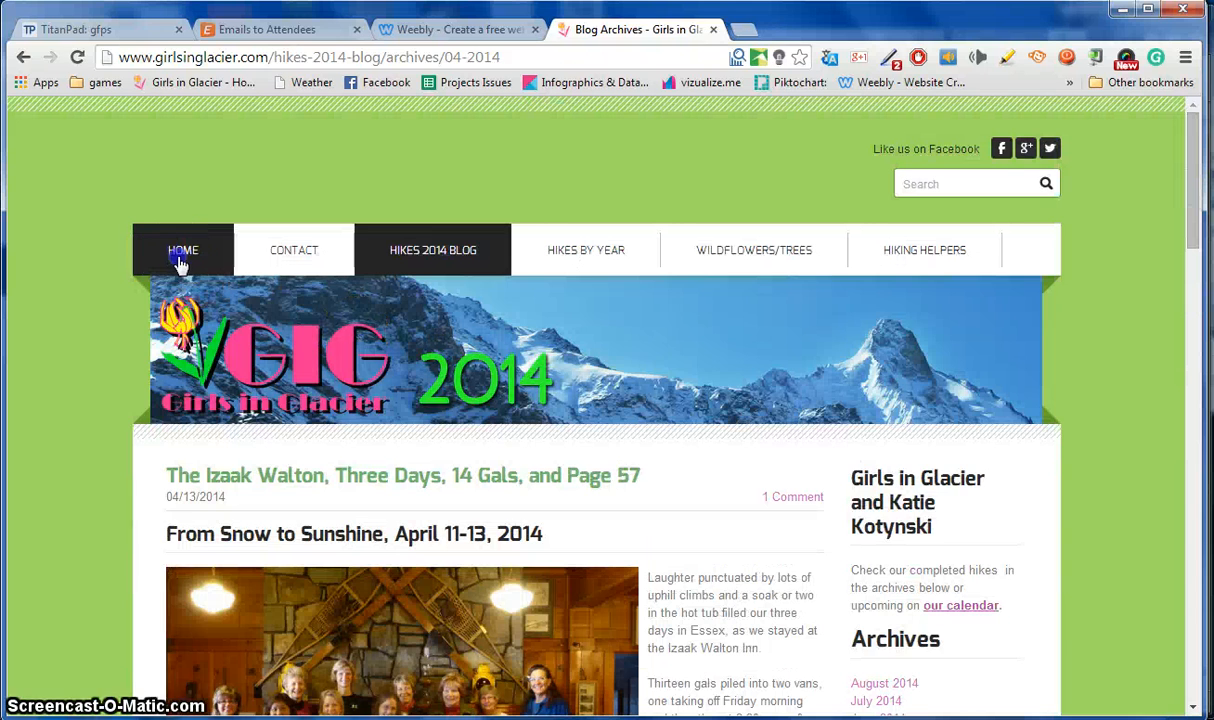
# Return to the Girls in Glacier home page, then choose Site as Weebly's focus.
pyautogui.click(181, 258)
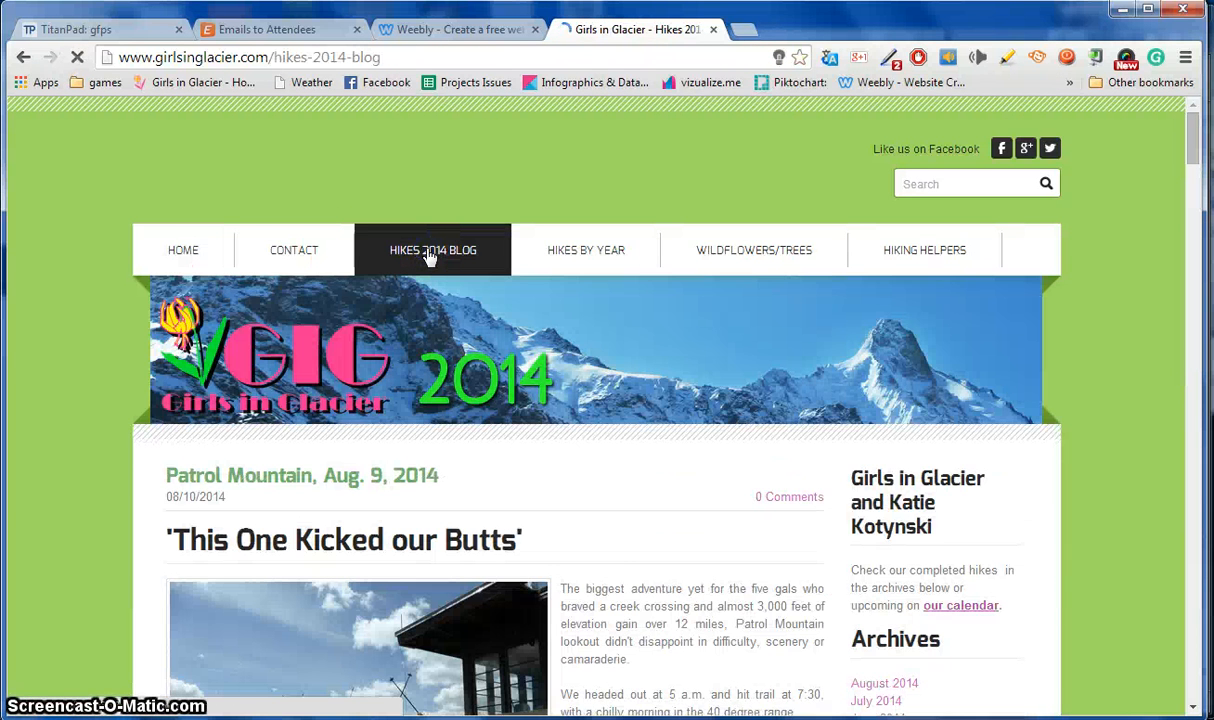
pyautogui.click(175, 254)
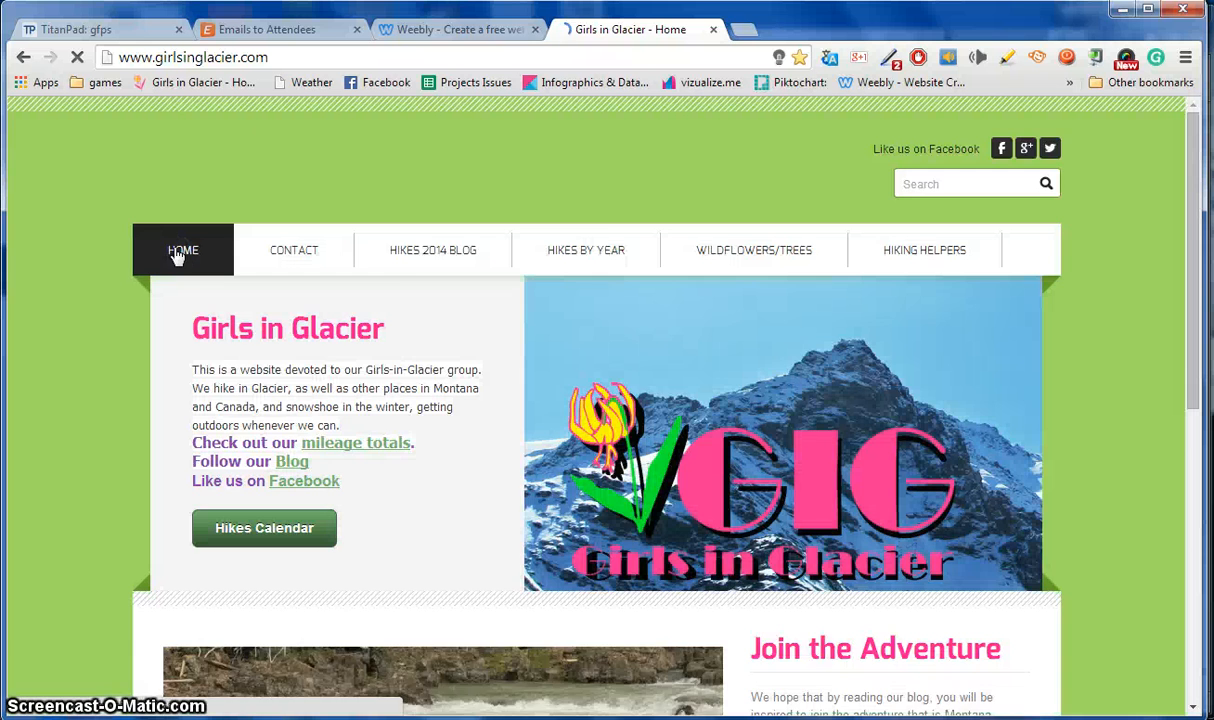
pyautogui.click(417, 33)
pyautogui.click(436, 418)
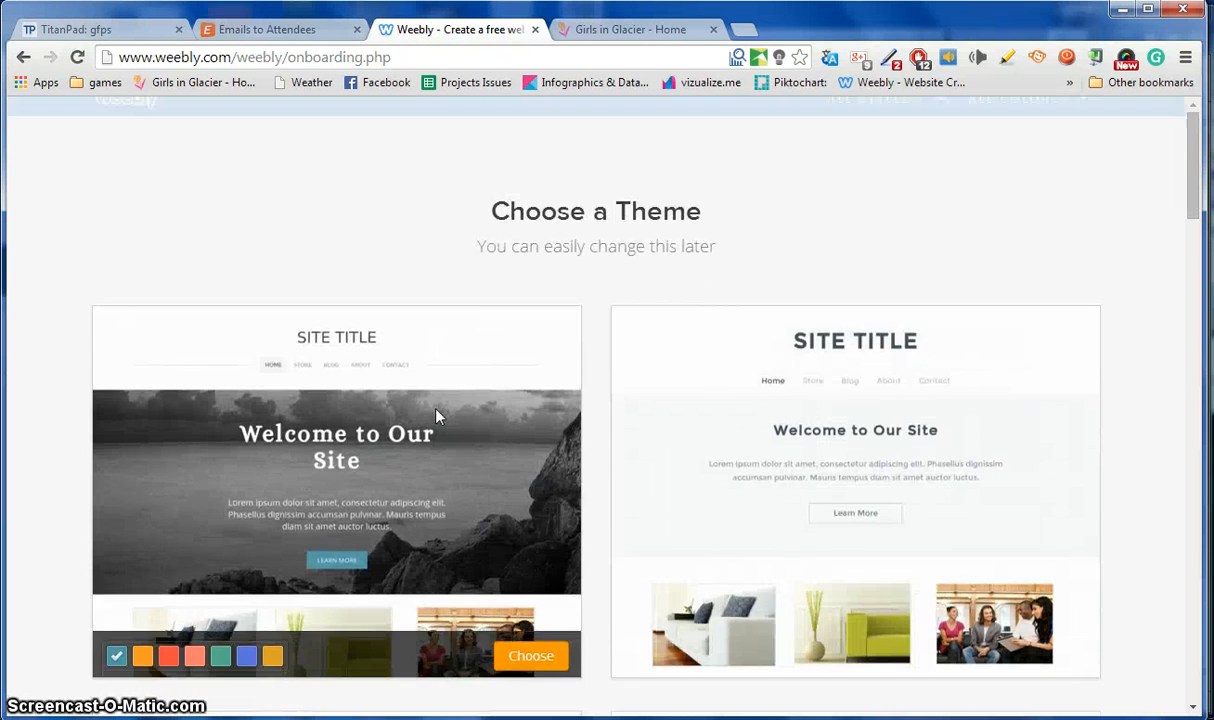
# Choose the hiker photo theme in its teal colour from the theme gallery.
pyautogui.moveTo(1194, 186); pyautogui.dragTo(1193, 590)
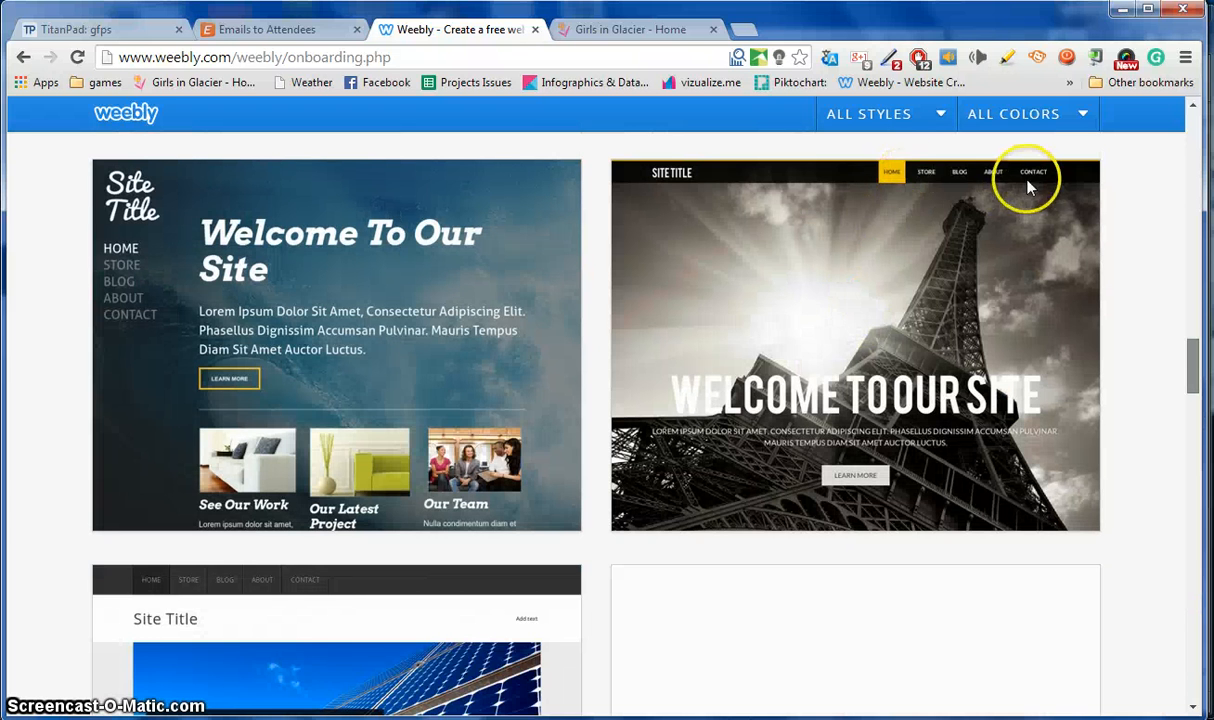
pyautogui.moveTo(858, 425)
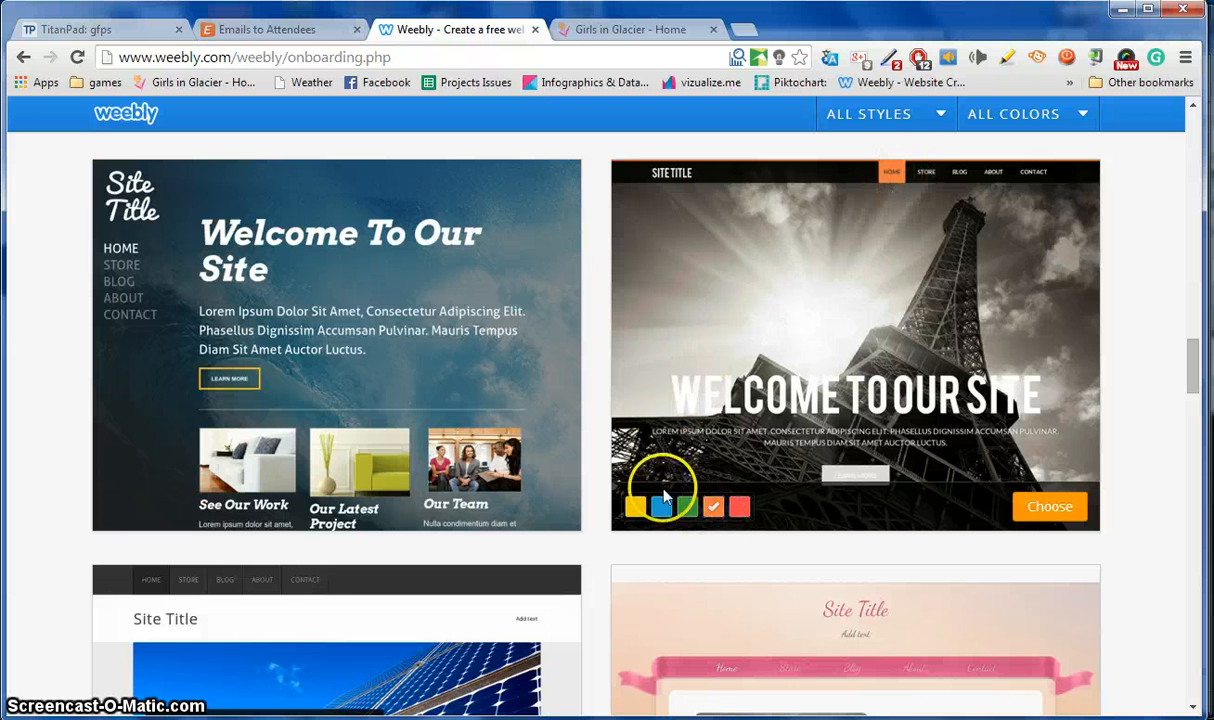
pyautogui.click(891, 174)
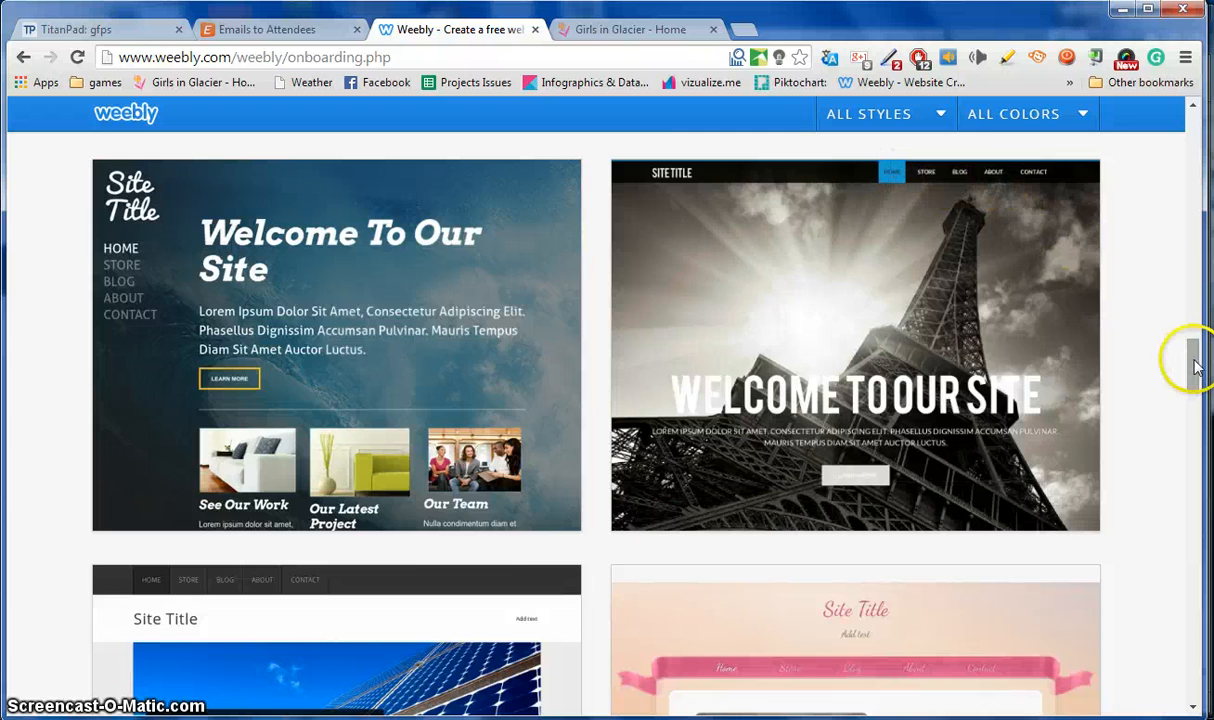
pyautogui.moveTo(1192, 360); pyautogui.dragTo(1185, 481)
pyautogui.moveTo(805, 395)
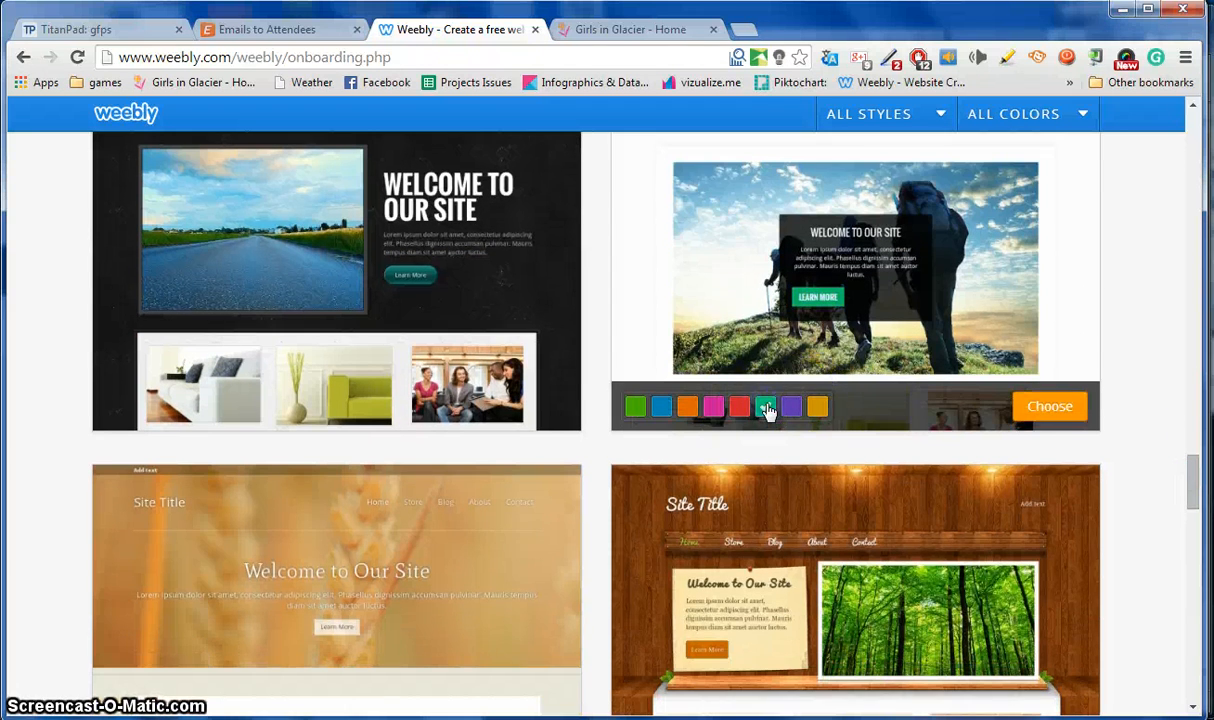
pyautogui.click(766, 407)
pyautogui.click(1058, 412)
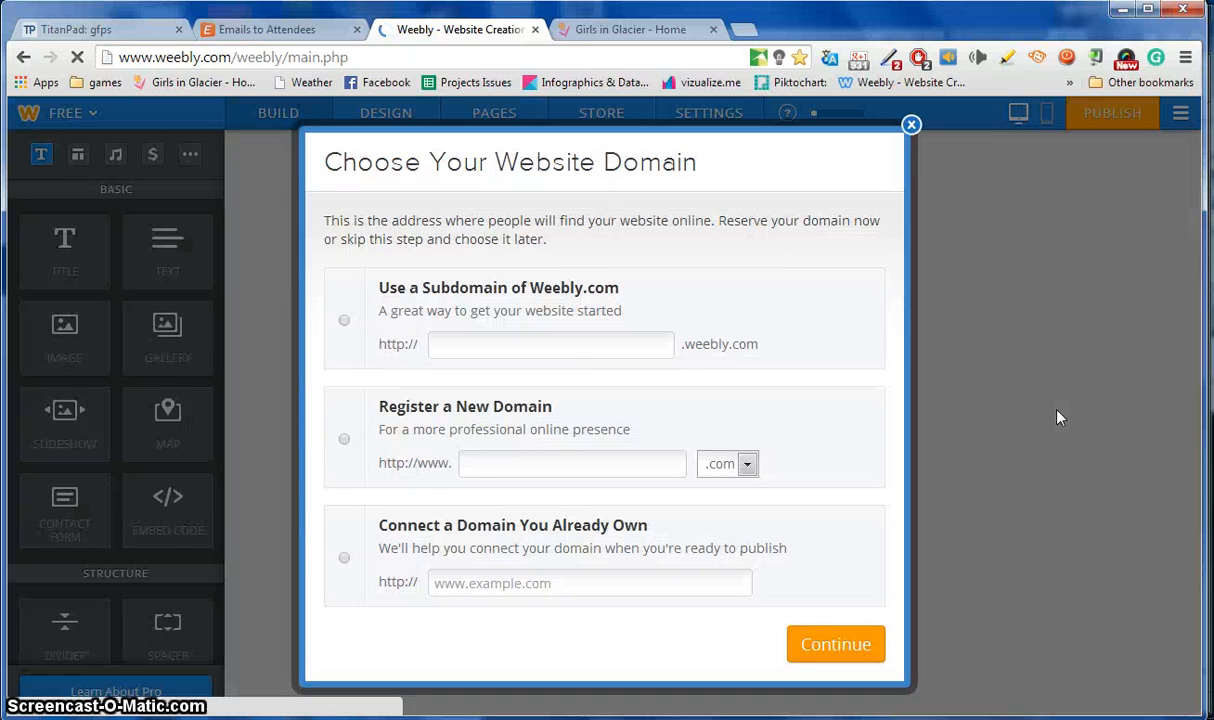
# Keep the free Weebly.com subdomain, confirm it shows Available, and continue.
pyautogui.click(563, 344)
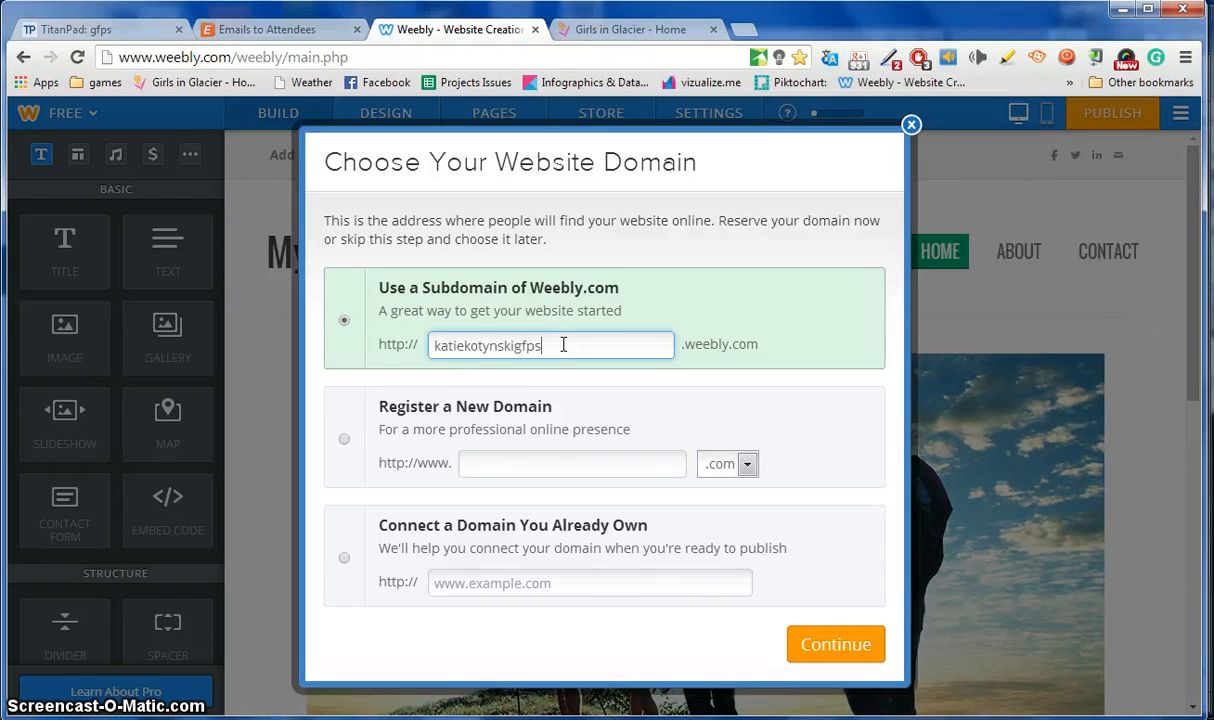
pyautogui.click(588, 344)
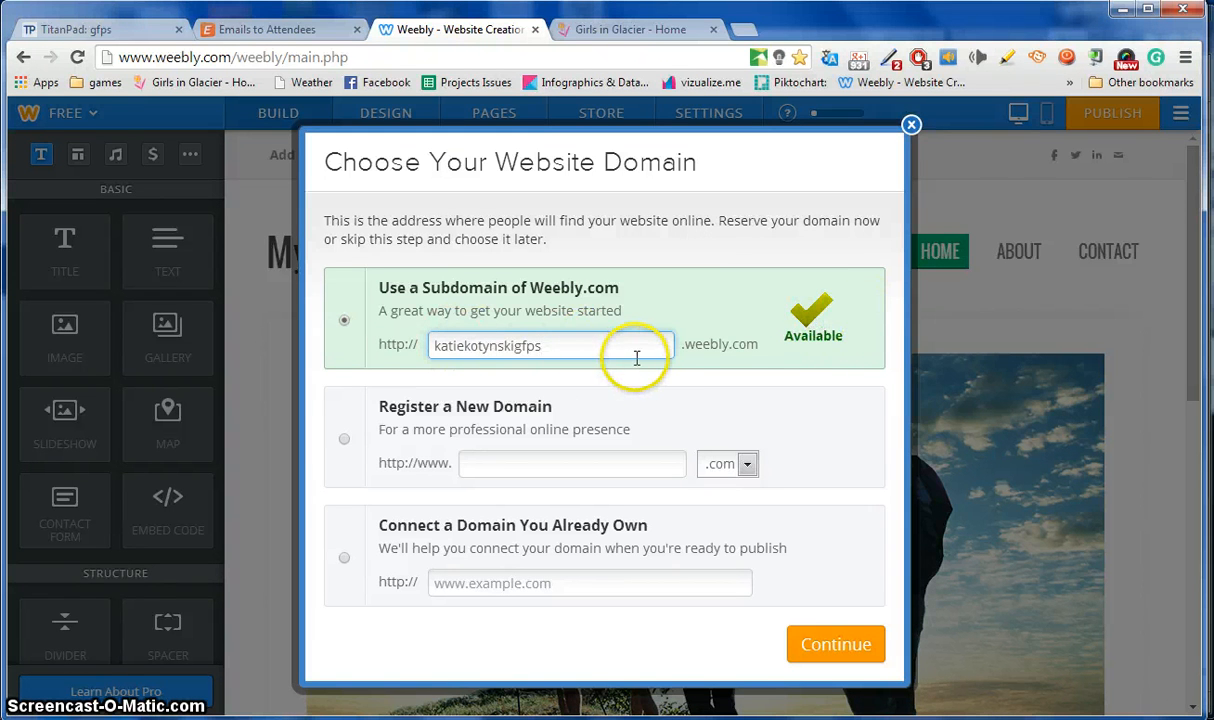
pyautogui.click(551, 347)
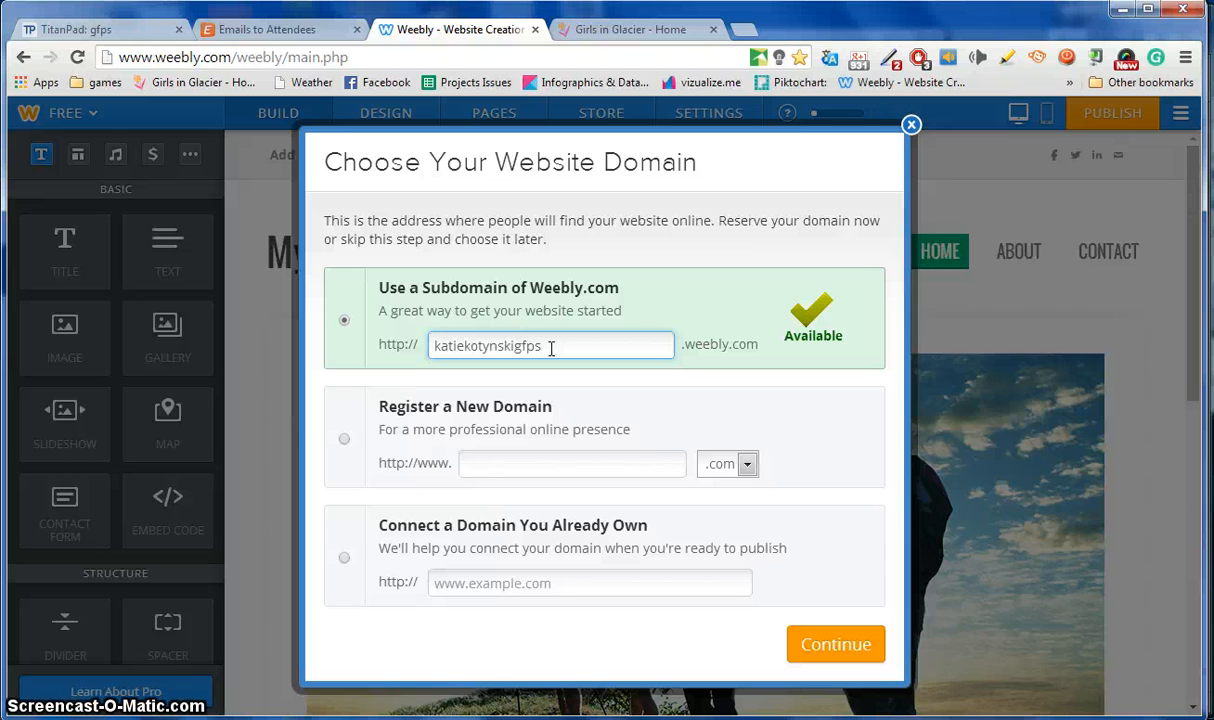
pyautogui.click(866, 648)
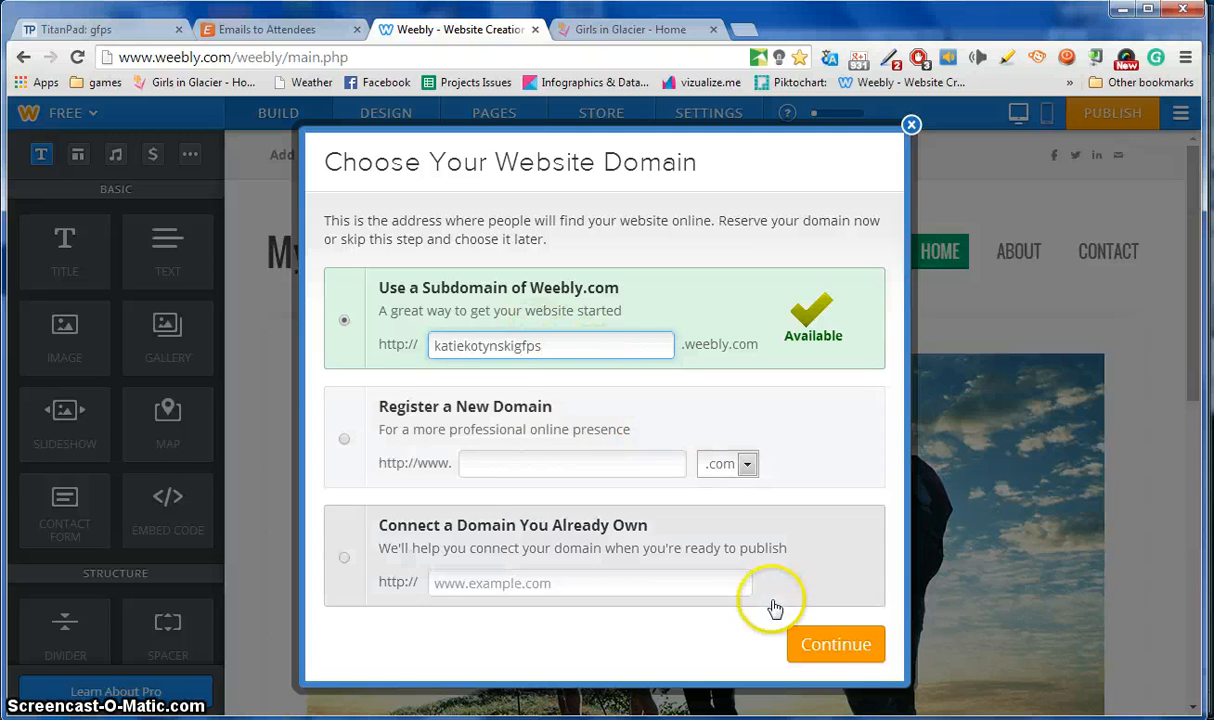
pyautogui.click(836, 646)
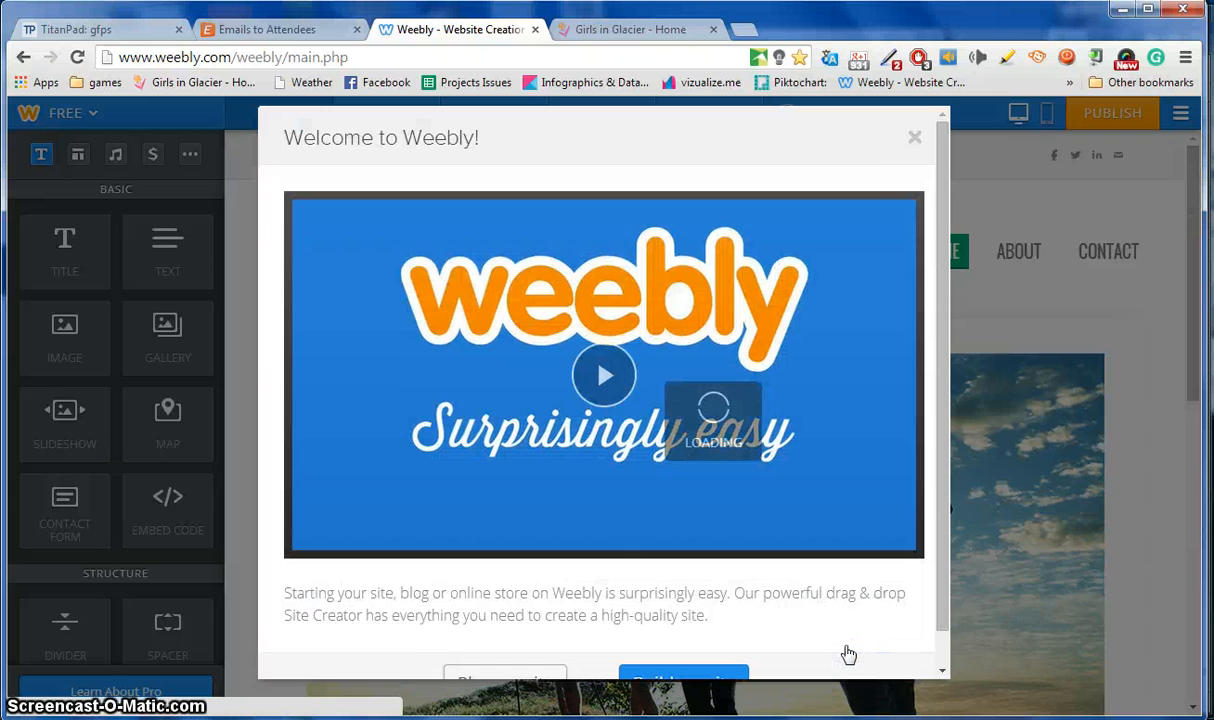
# Dismiss the welcome screen, add Title and Text elements below the hiking photo, and start the heading with 'HERE'.
pyautogui.click(915, 142)
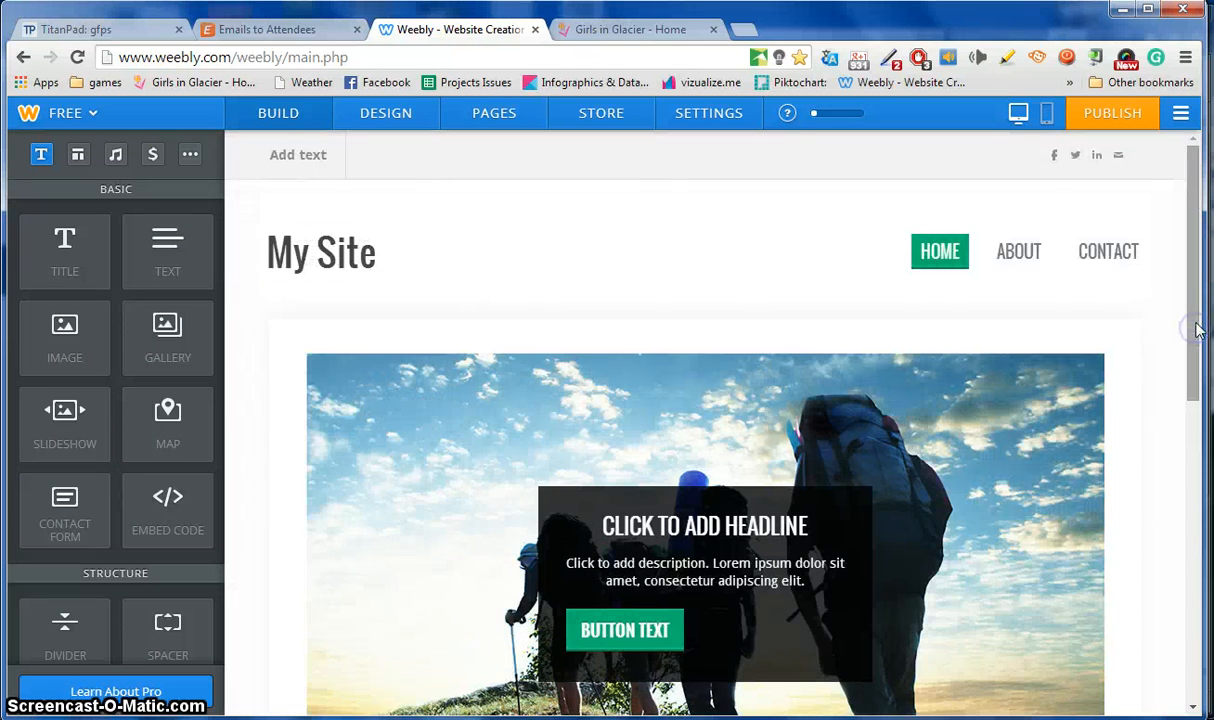
pyautogui.moveTo(1195, 330); pyautogui.dragTo(1193, 541)
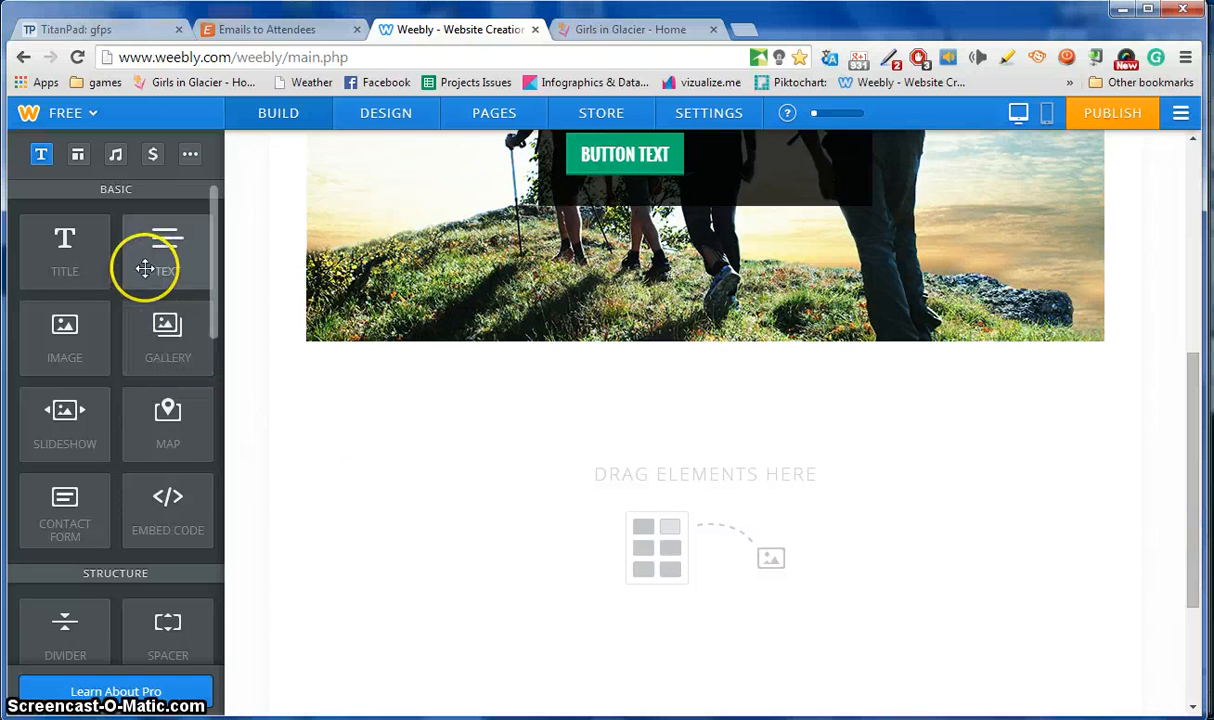
pyautogui.moveTo(64, 245); pyautogui.dragTo(611, 499)
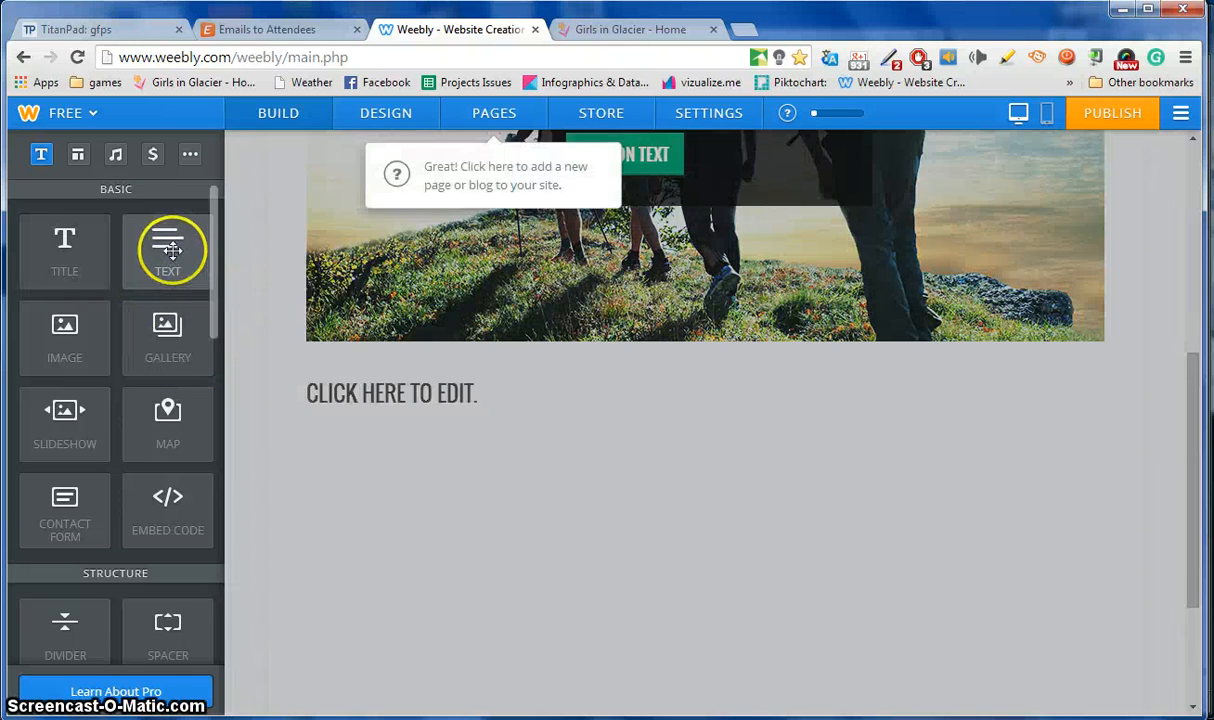
pyautogui.moveTo(178, 258); pyautogui.dragTo(615, 520)
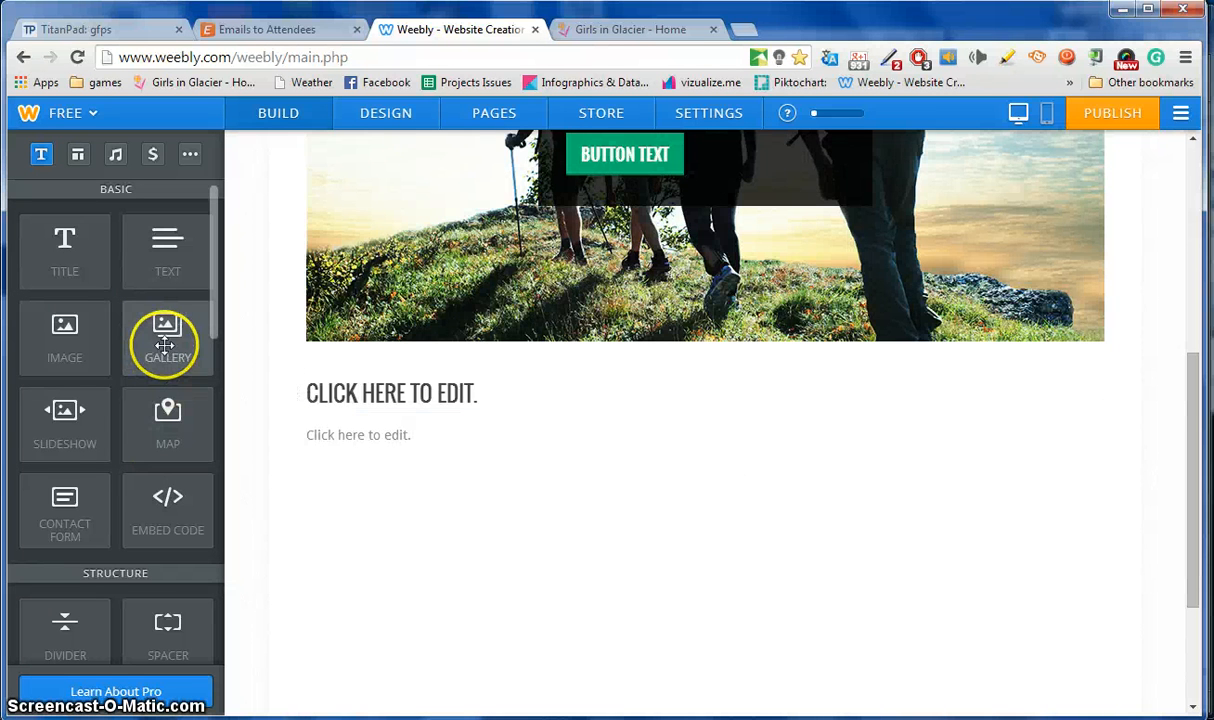
pyautogui.moveTo(52, 432)
pyautogui.mouseDown()
pyautogui.moveTo(170, 460)
pyautogui.moveTo(515, 630)
pyautogui.moveTo(121, 479)
pyautogui.moveTo(60, 425)
pyautogui.mouseUp()
pyautogui.click(390, 400)
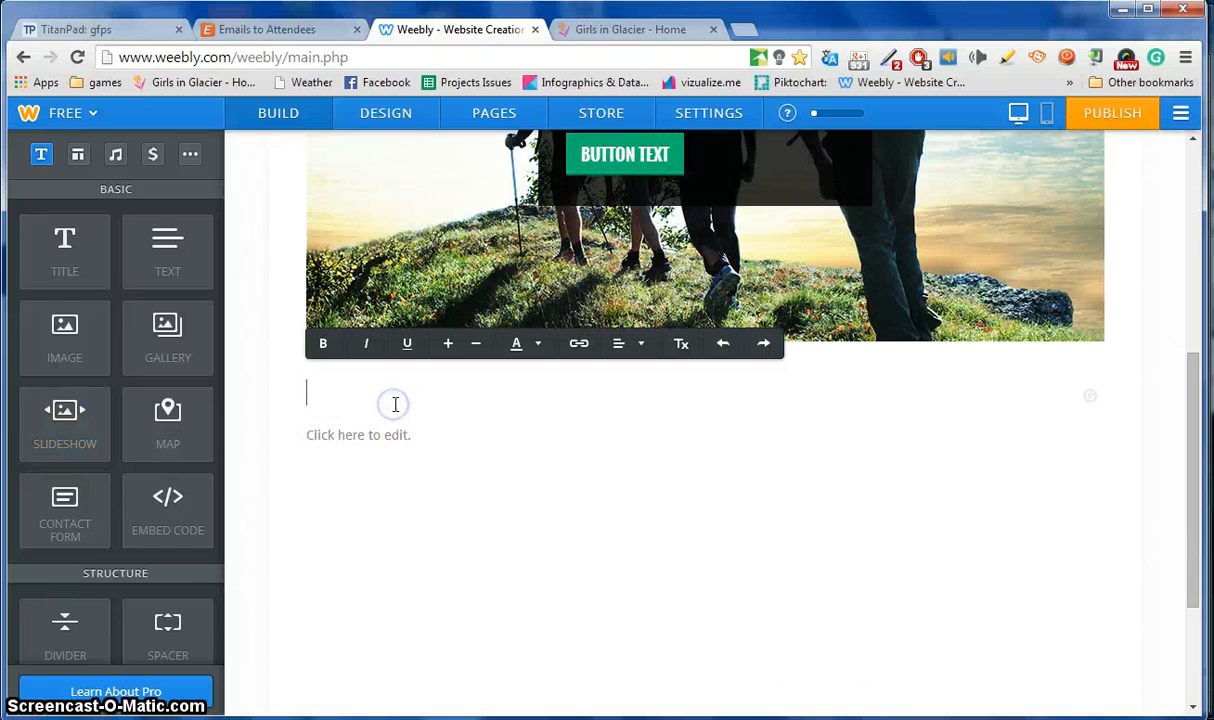
pyautogui.write('HERE IS MY HIKE')
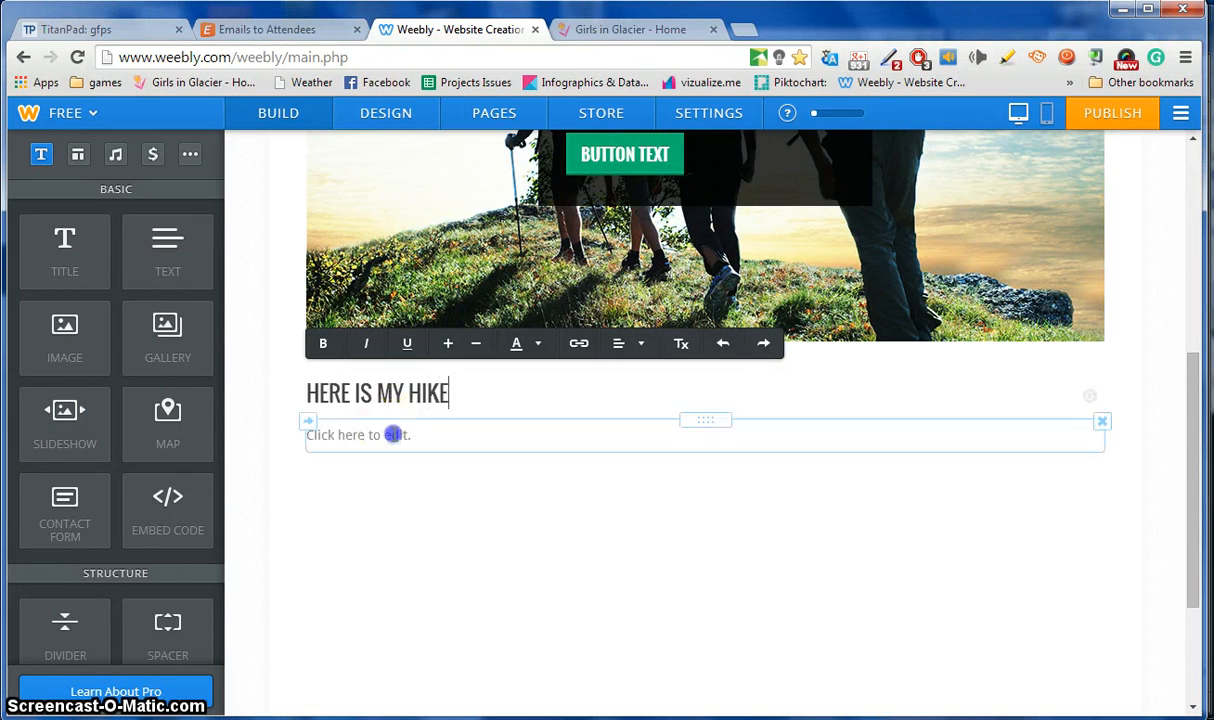
# Complete the heading as 'HERE IS MY HIKE' and type filler text into the paragraph.
pyautogui.click(393, 434)
pyautogui.write('alkssfjklsjdflkfjklsjflskdjfsf')
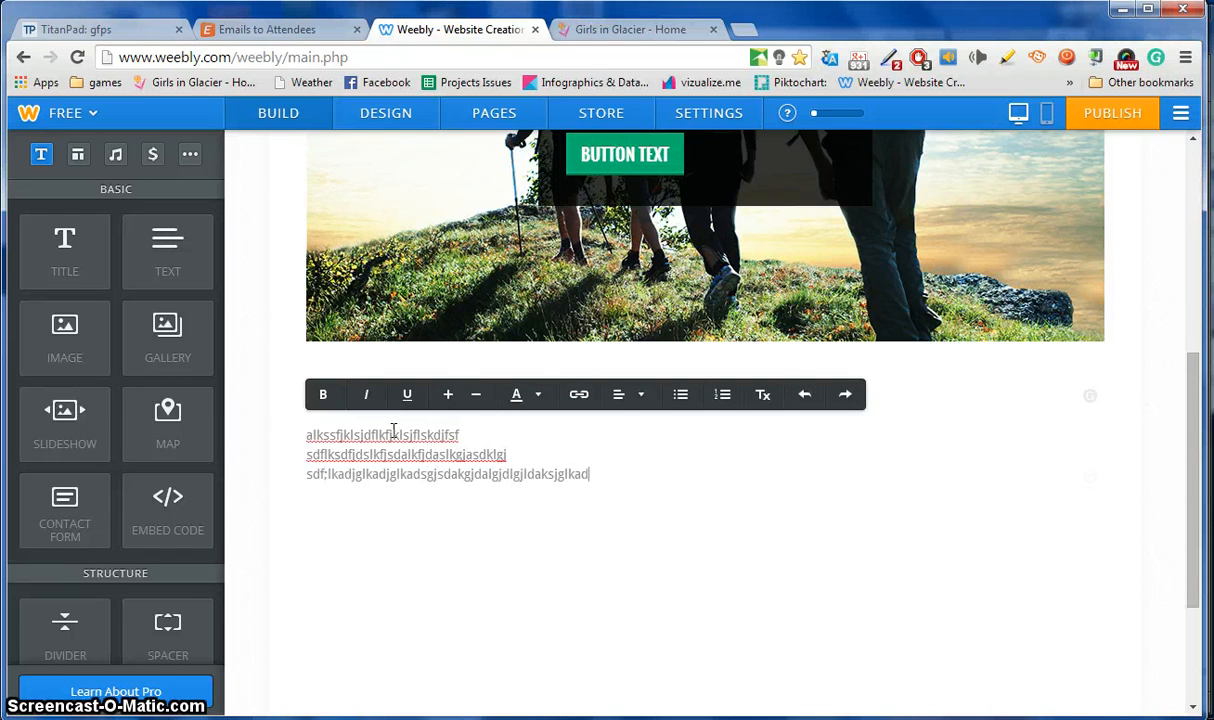
pyautogui.click(600, 586)
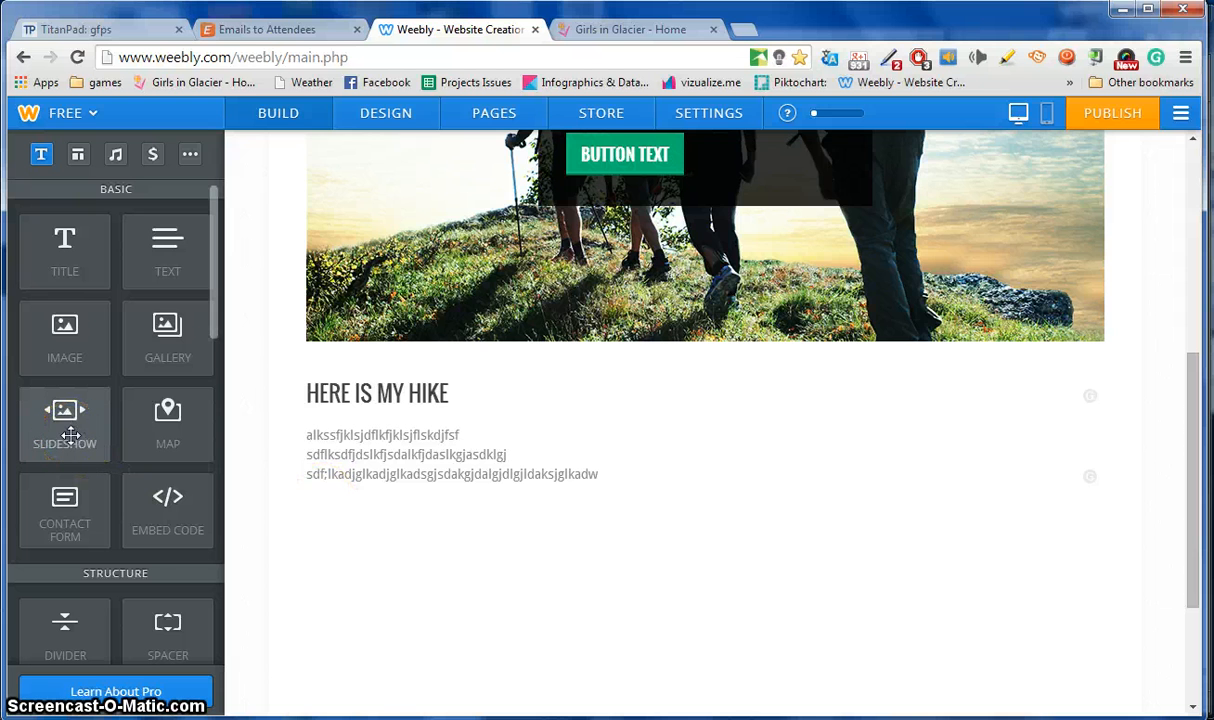
# Add a Thumbnails on Bottom slideshow below the hike text and start uploading photos from the computer.
pyautogui.moveTo(70, 433); pyautogui.dragTo(692, 578)
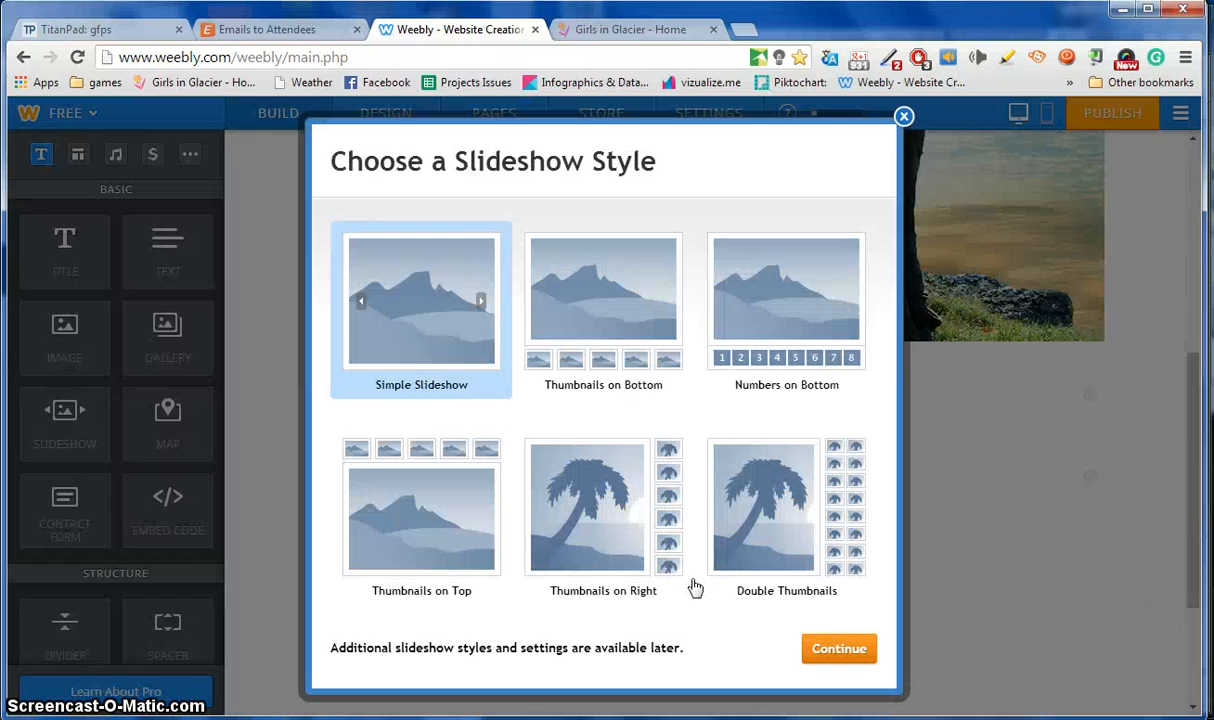
pyautogui.click(591, 317)
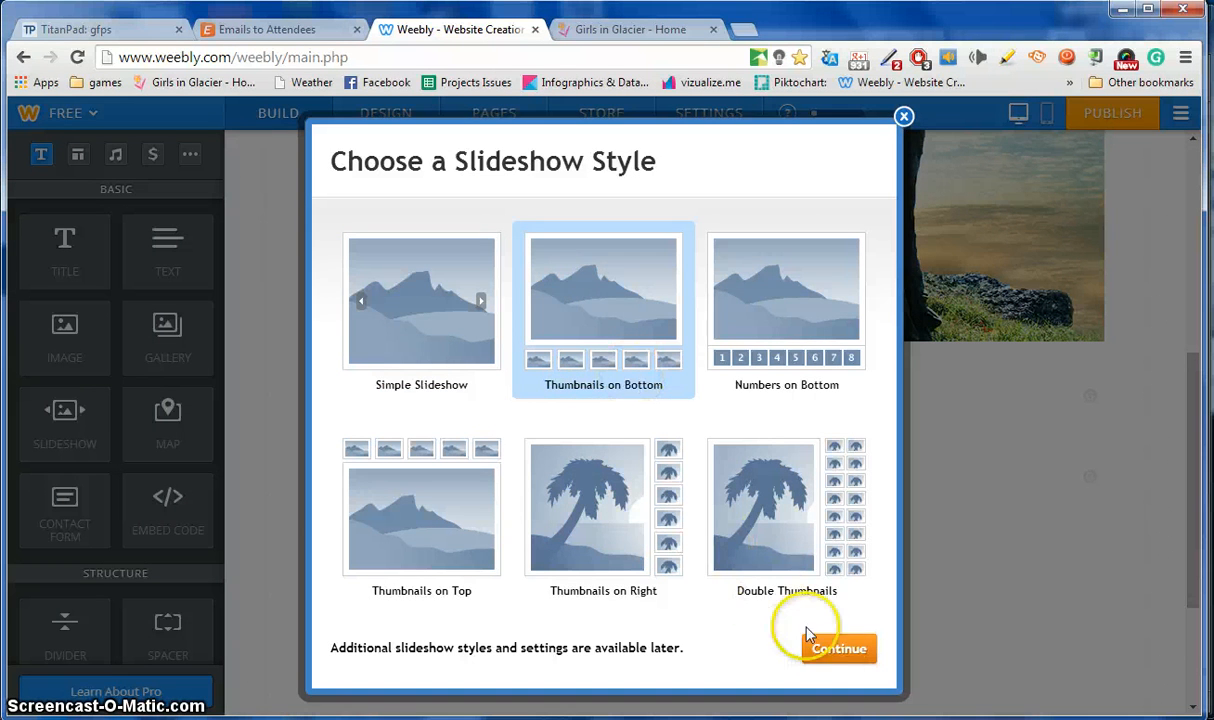
pyautogui.click(833, 649)
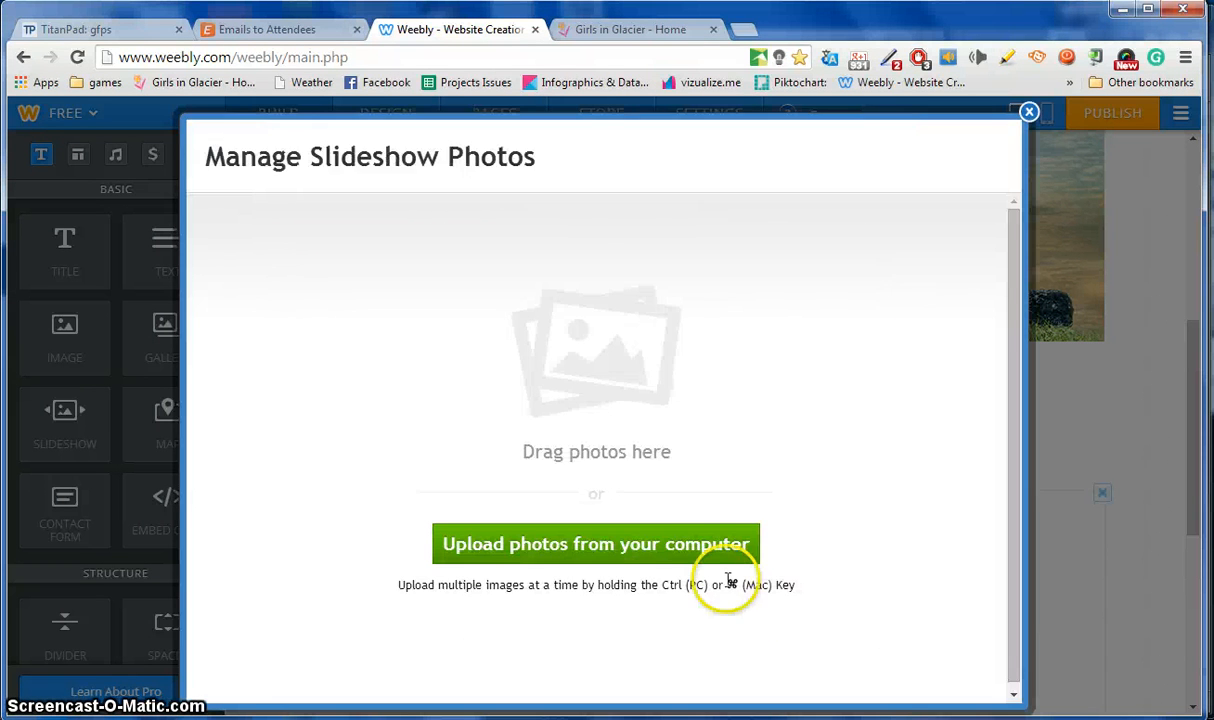
pyautogui.click(696, 555)
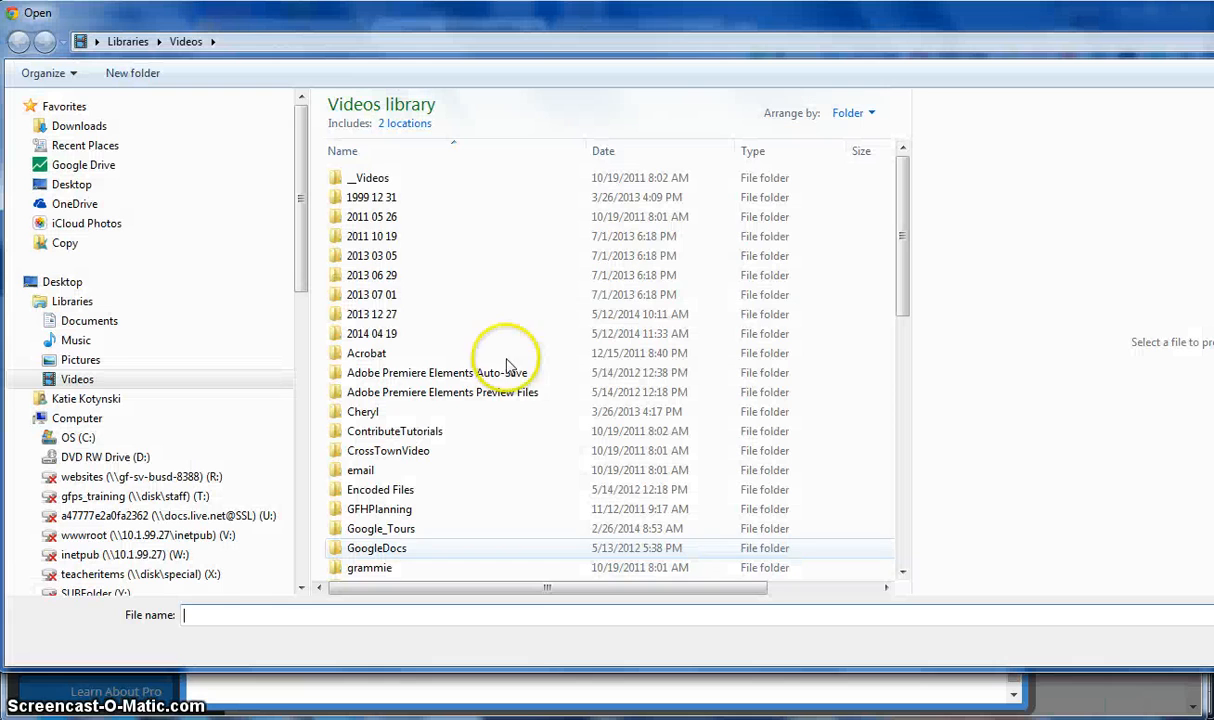
# Upload IMG_1088, IMG_1114, IMG_1137 and IMG_1121 from Pictures > _GIG > _GIG_2014 > GIG_ApikuniRedRocksJune2014.
pyautogui.click(115, 366)
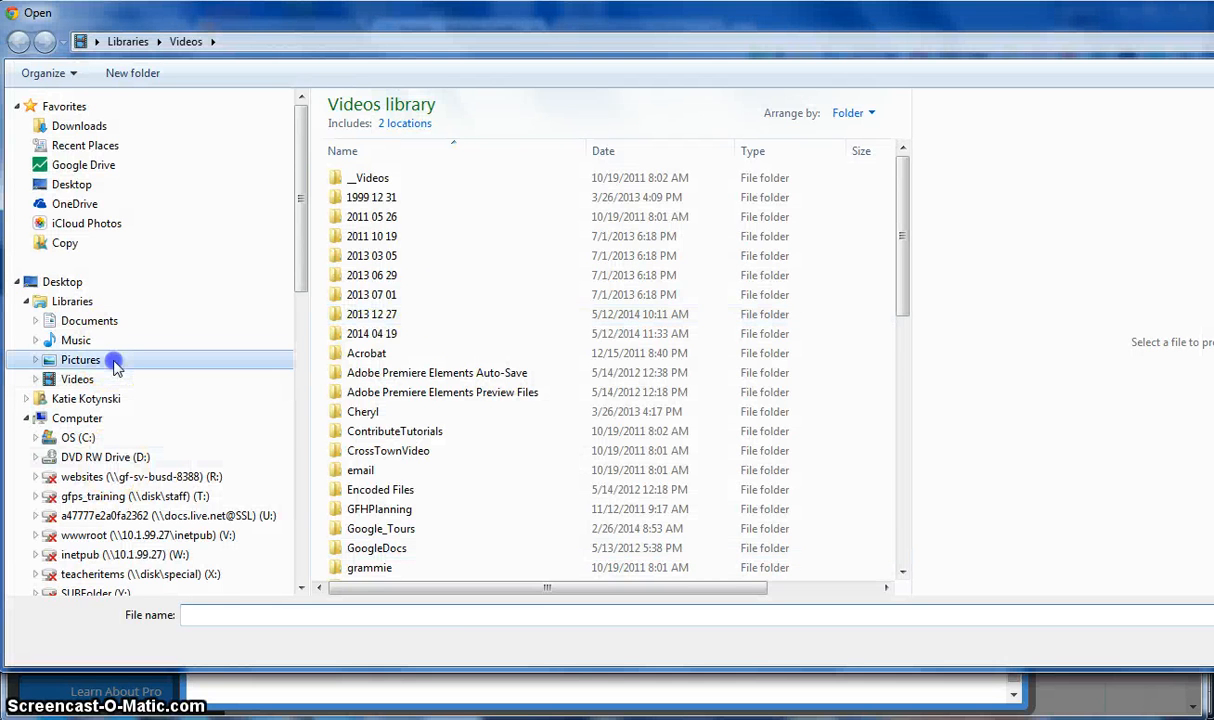
pyautogui.doubleClick(474, 360)
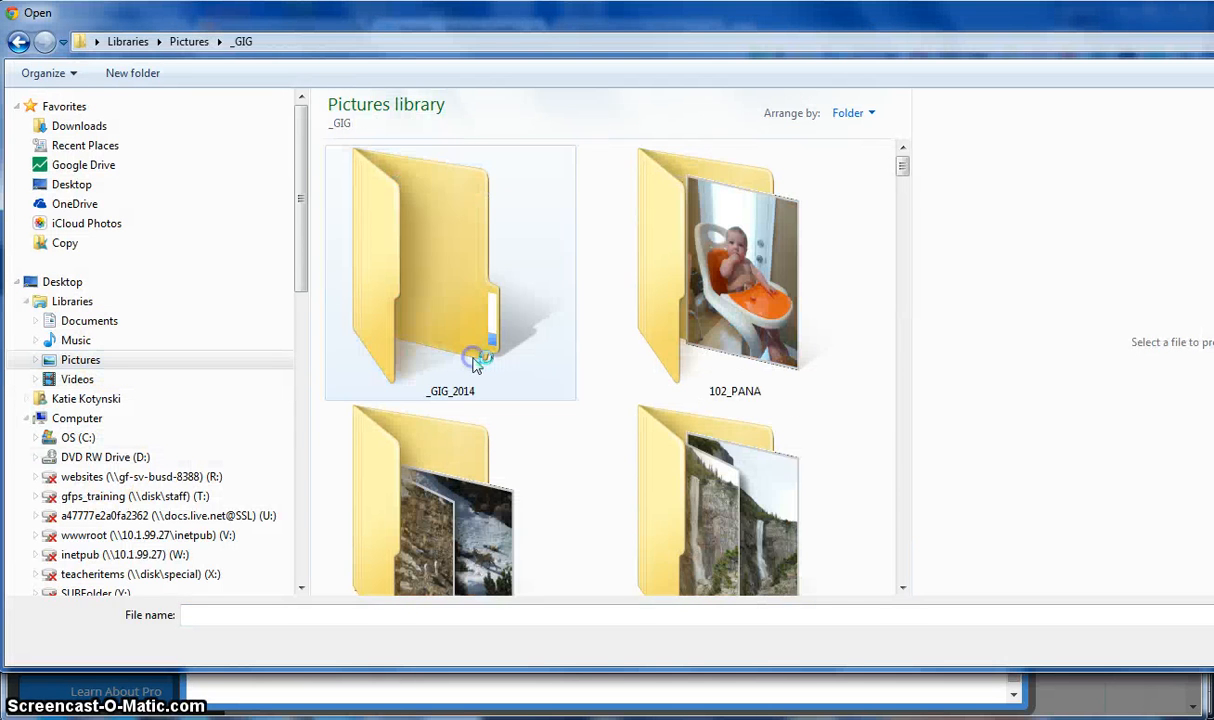
pyautogui.doubleClick(476, 362)
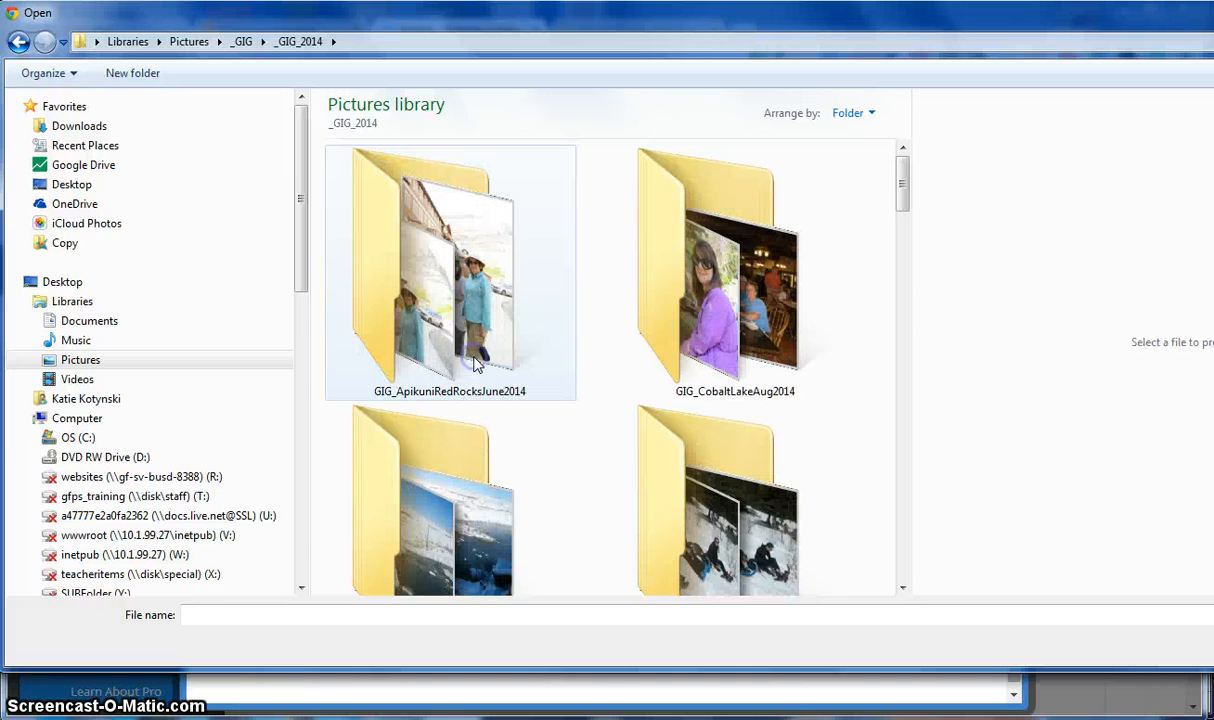
pyautogui.doubleClick(476, 364)
pyautogui.click(475, 362)
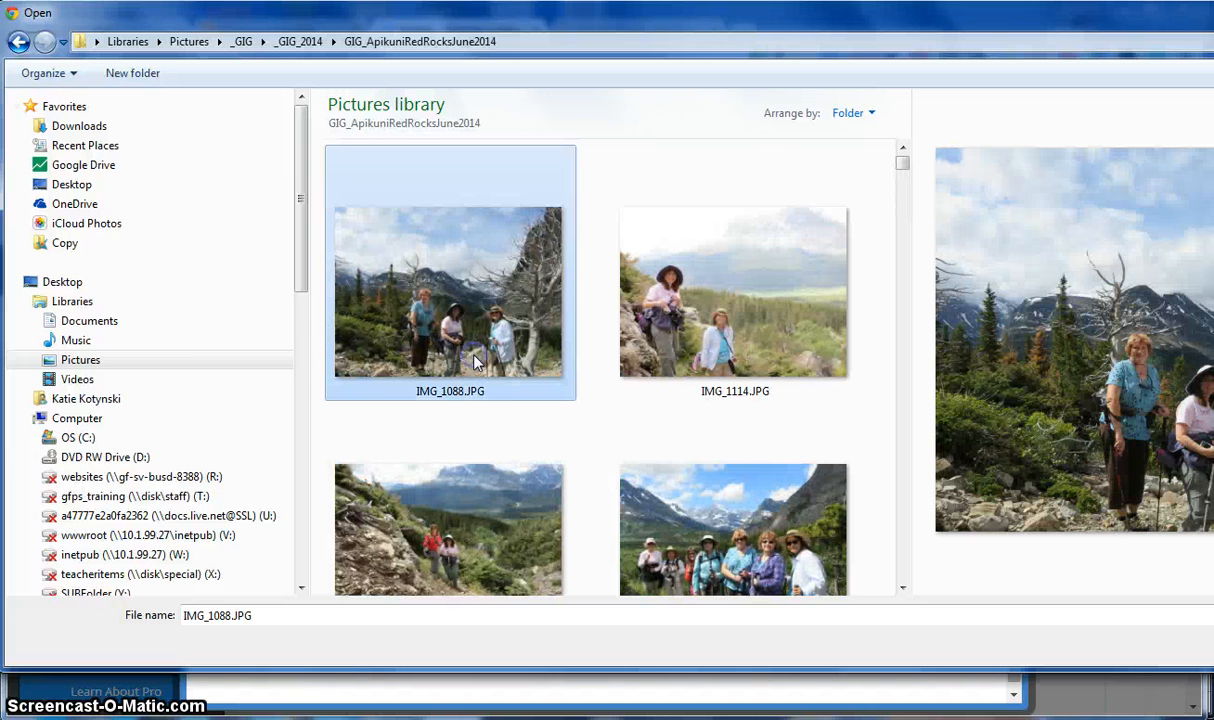
pyautogui.keyDown('ctrl'); pyautogui.click(653, 300); pyautogui.keyUp('ctrl')
pyautogui.keyDown('ctrl'); pyautogui.click(726, 487); pyautogui.keyUp('ctrl')
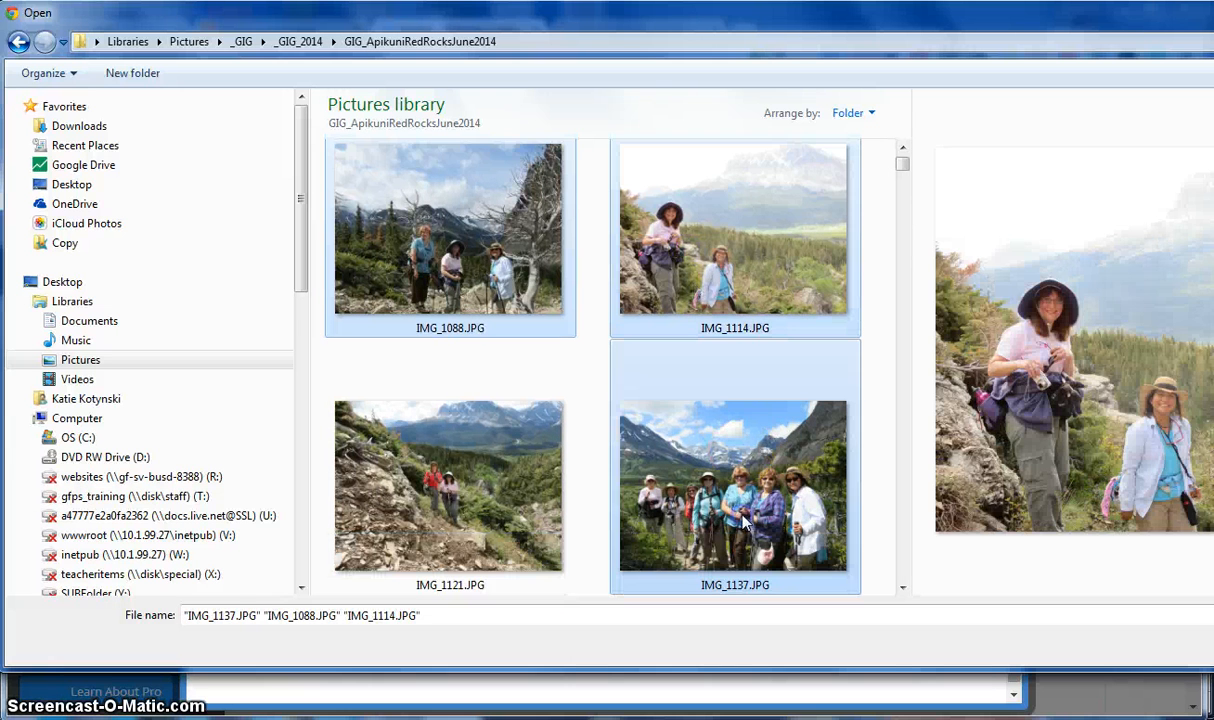
pyautogui.keyDown('ctrl'); pyautogui.click(524, 497); pyautogui.keyUp('ctrl')
pyautogui.press('Return')
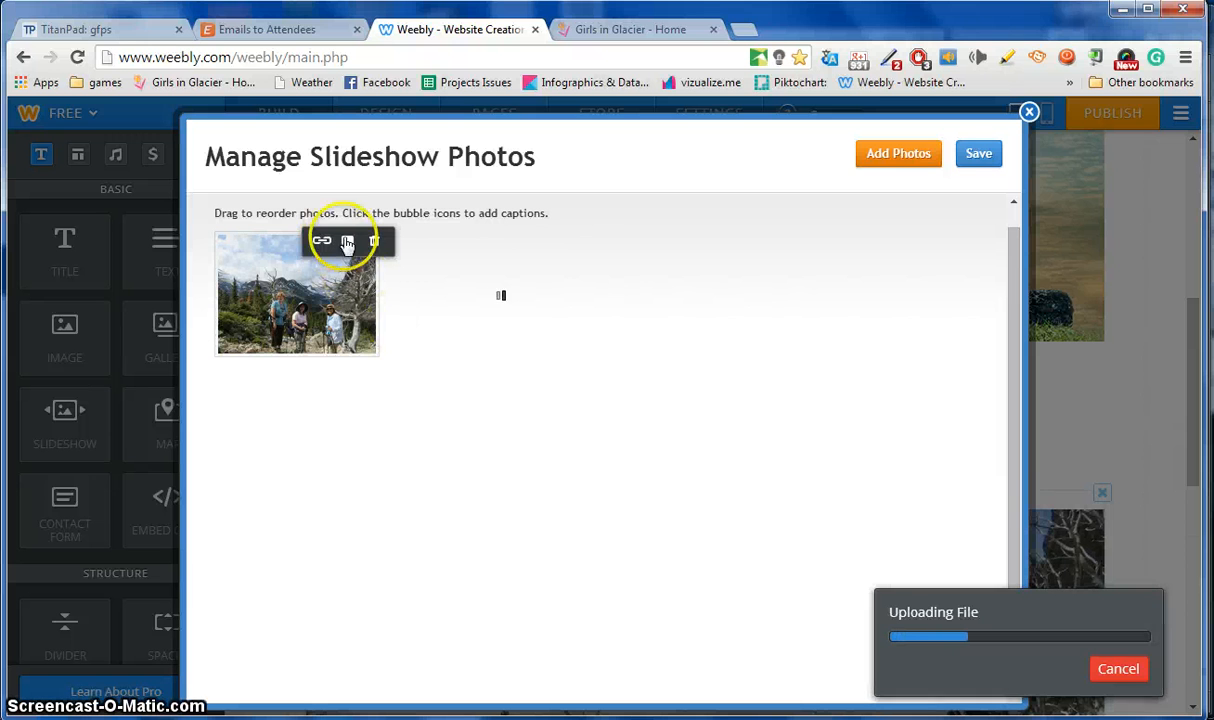
# Give the first slideshow photo a filler-text caption and save the slideshow to the page.
pyautogui.click(348, 242)
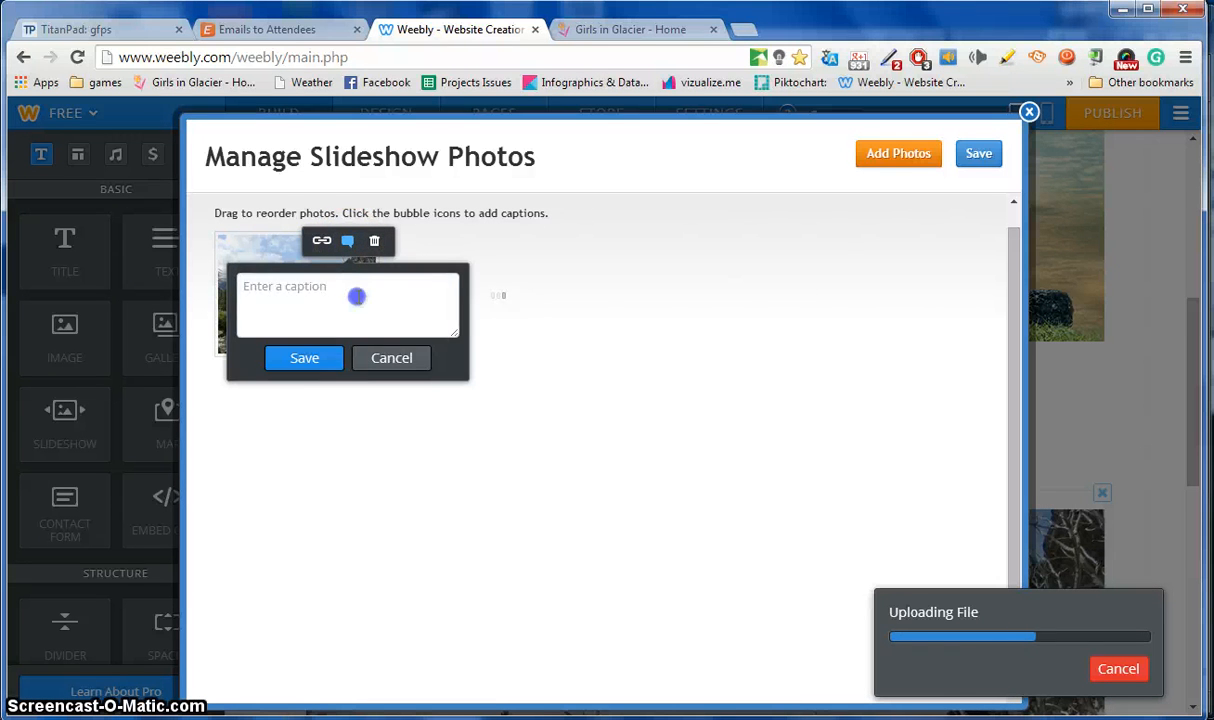
pyautogui.click(357, 296)
pyautogui.write('skdfklsdfjlkwdjf')
pyautogui.click(320, 356)
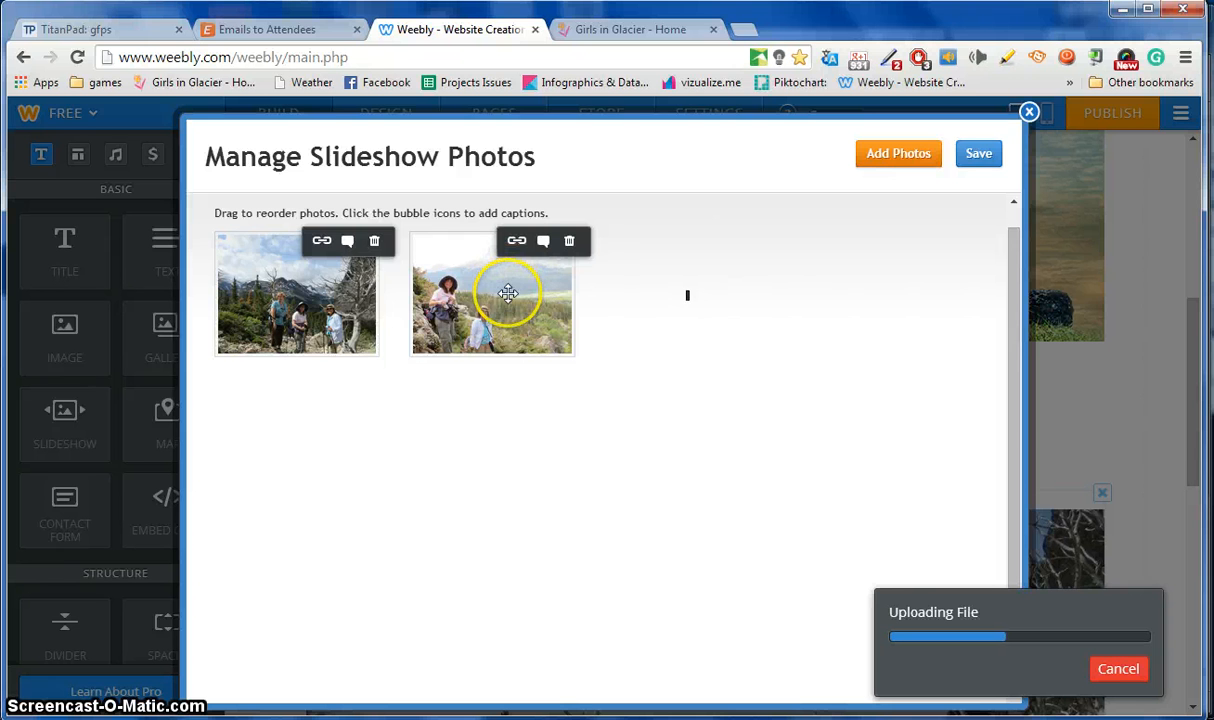
pyautogui.moveTo(506, 292); pyautogui.dragTo(642, 345)
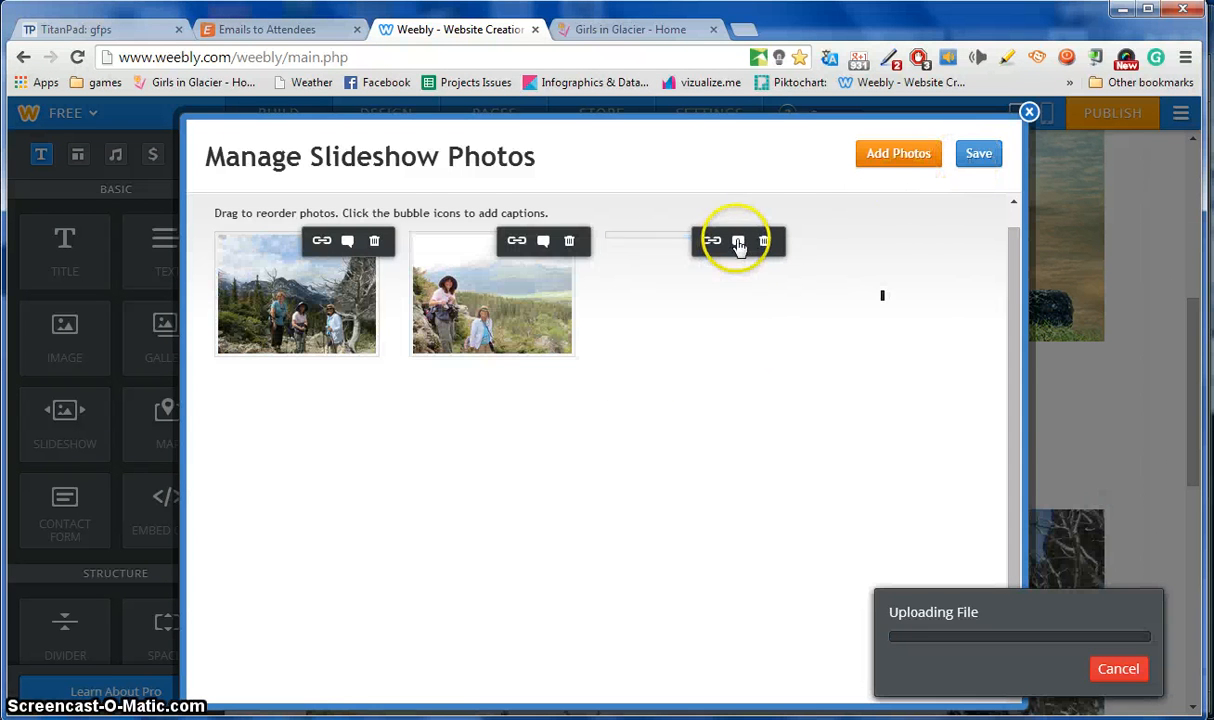
pyautogui.click(990, 156)
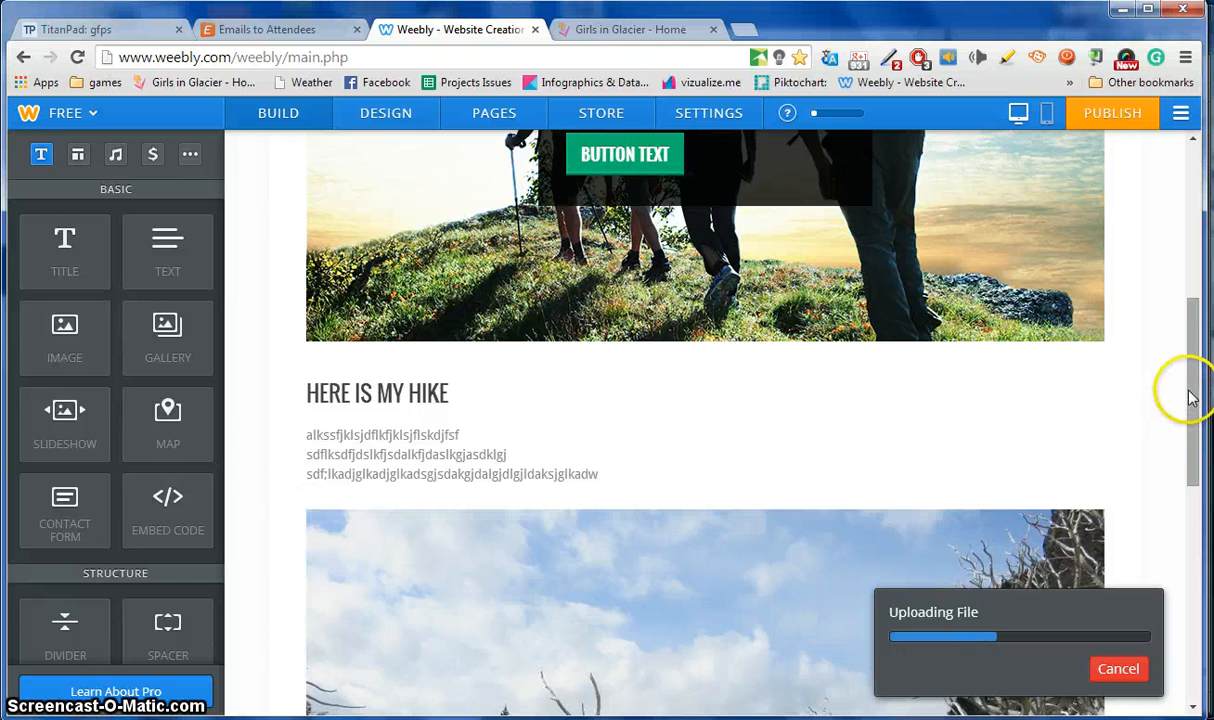
# Move the slideshow to the right of the hike paragraph and widen its column to about half the page.
pyautogui.moveTo(1190, 395); pyautogui.dragTo(1192, 442)
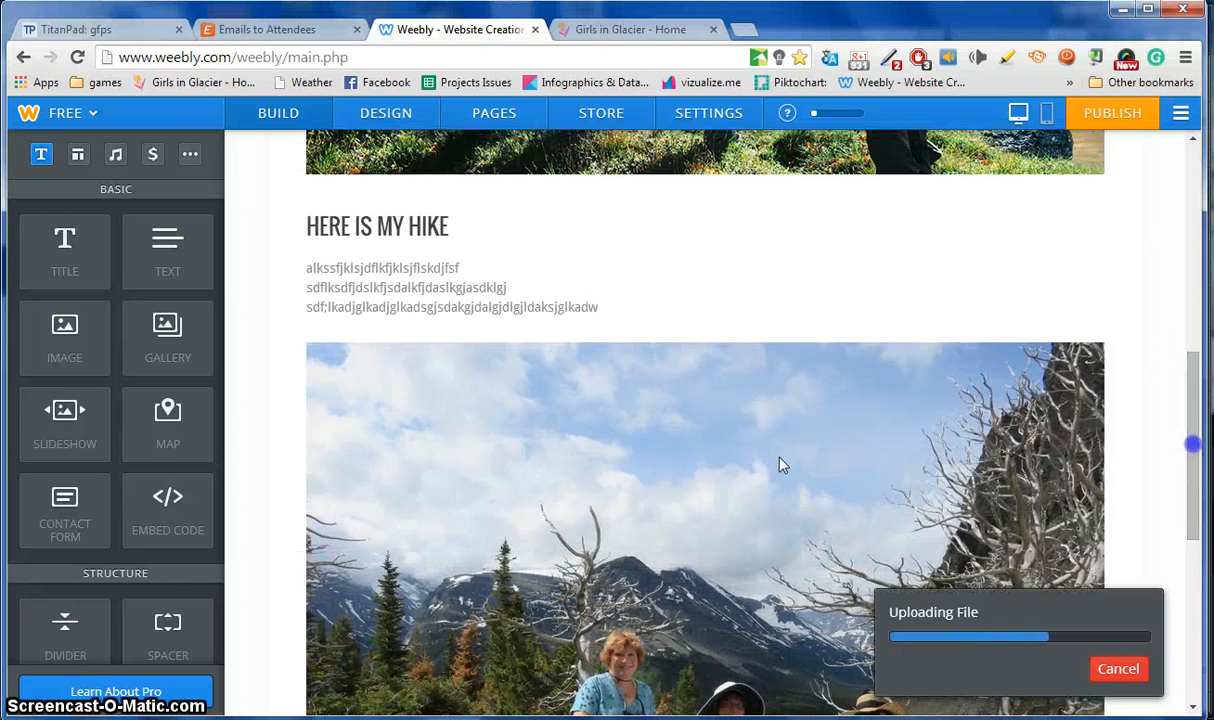
pyautogui.click(585, 455)
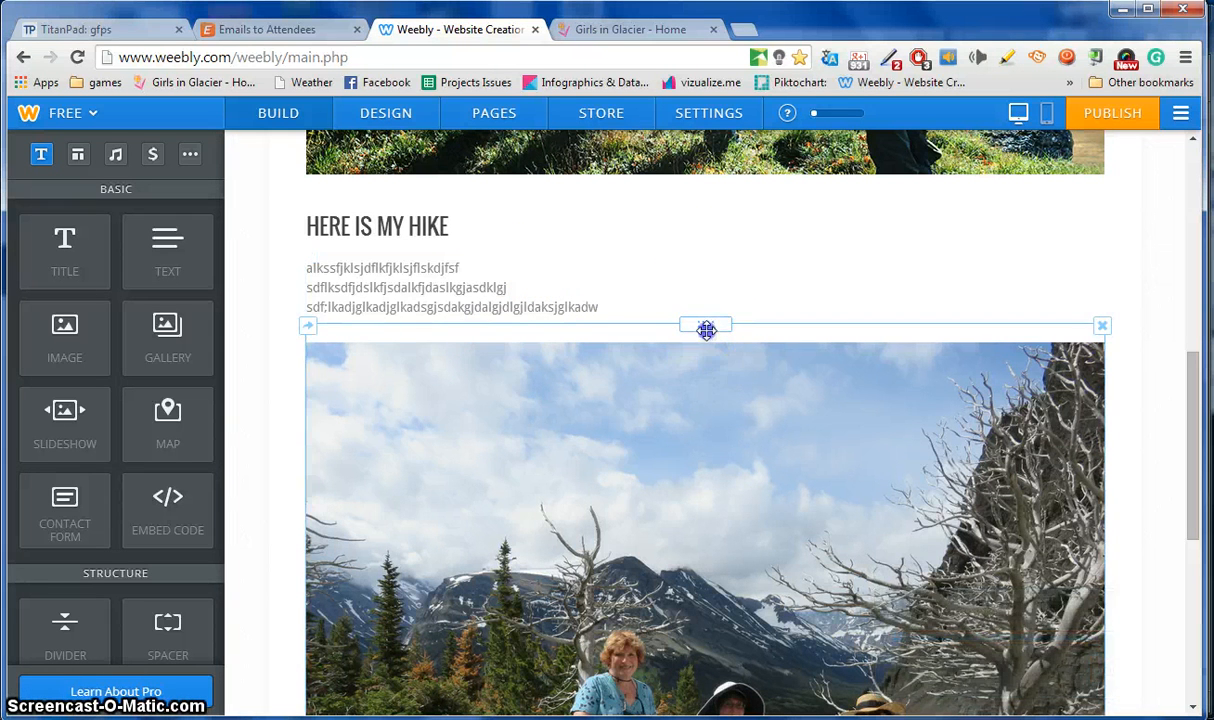
pyautogui.moveTo(706, 330); pyautogui.dragTo(1105, 288)
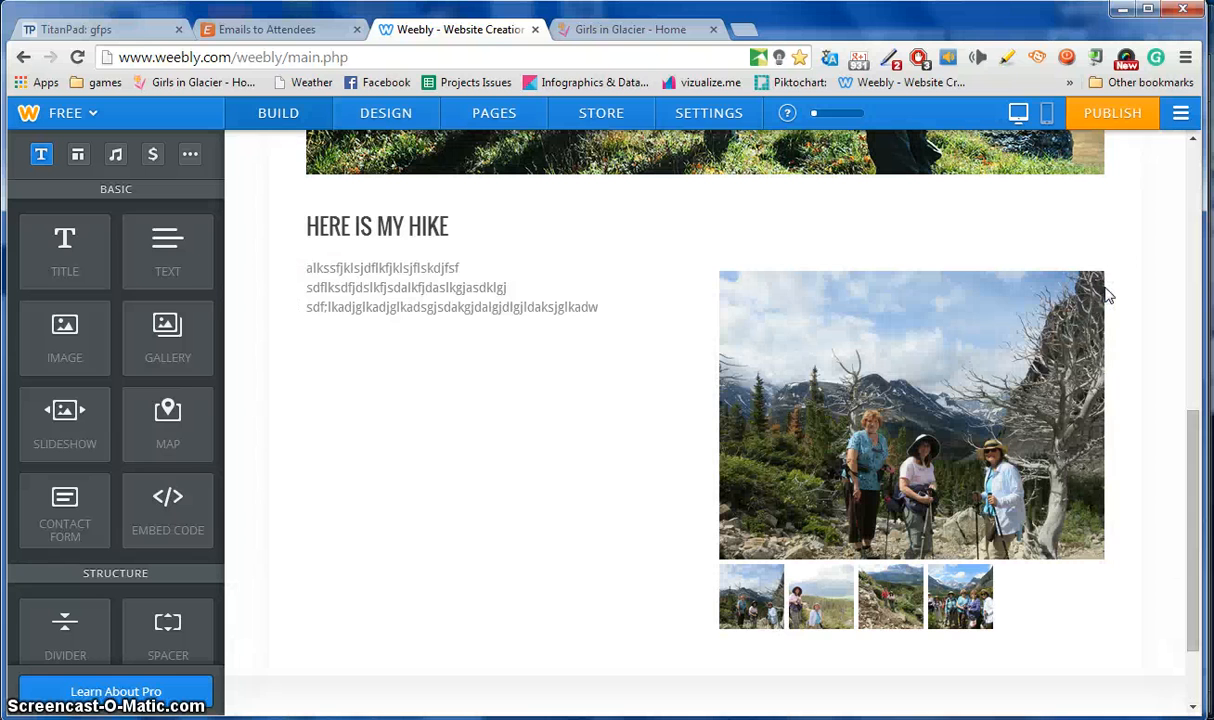
pyautogui.moveTo(700, 366); pyautogui.dragTo(632, 356)
pyautogui.moveTo(1190, 467)
pyautogui.mouseDown()
pyautogui.moveTo(1191, 457)
pyautogui.moveTo(1191, 468)
pyautogui.mouseUp()
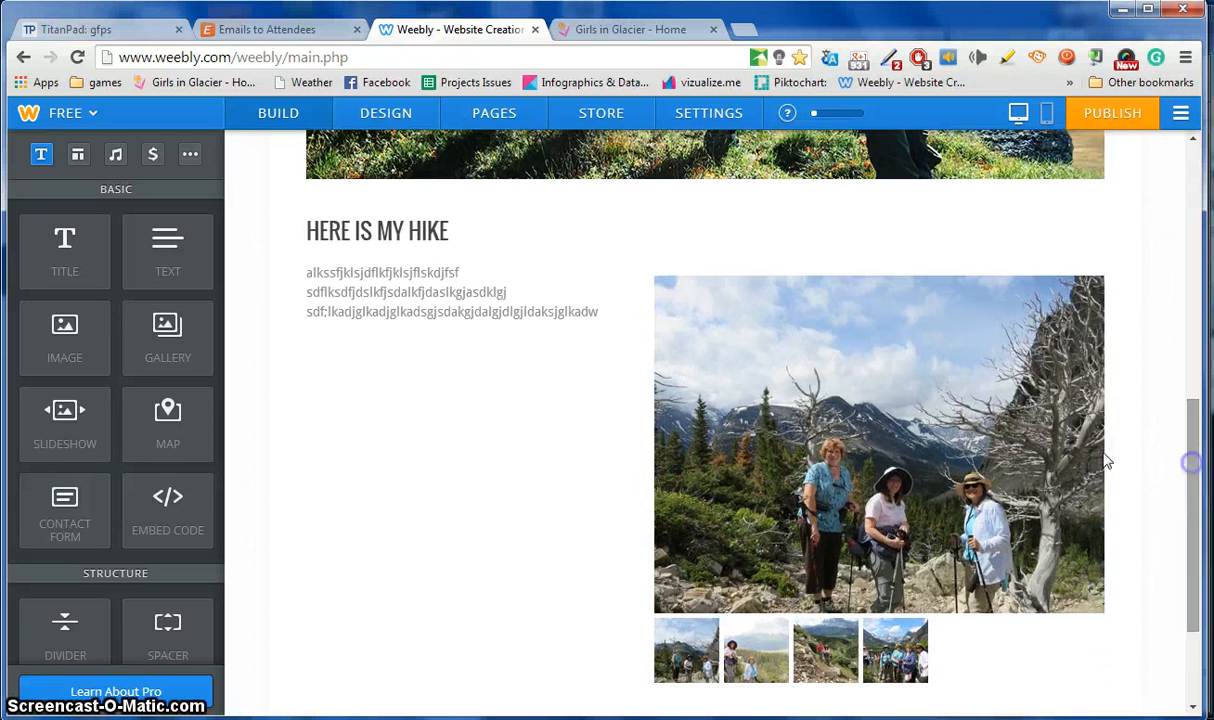
pyautogui.click(923, 377)
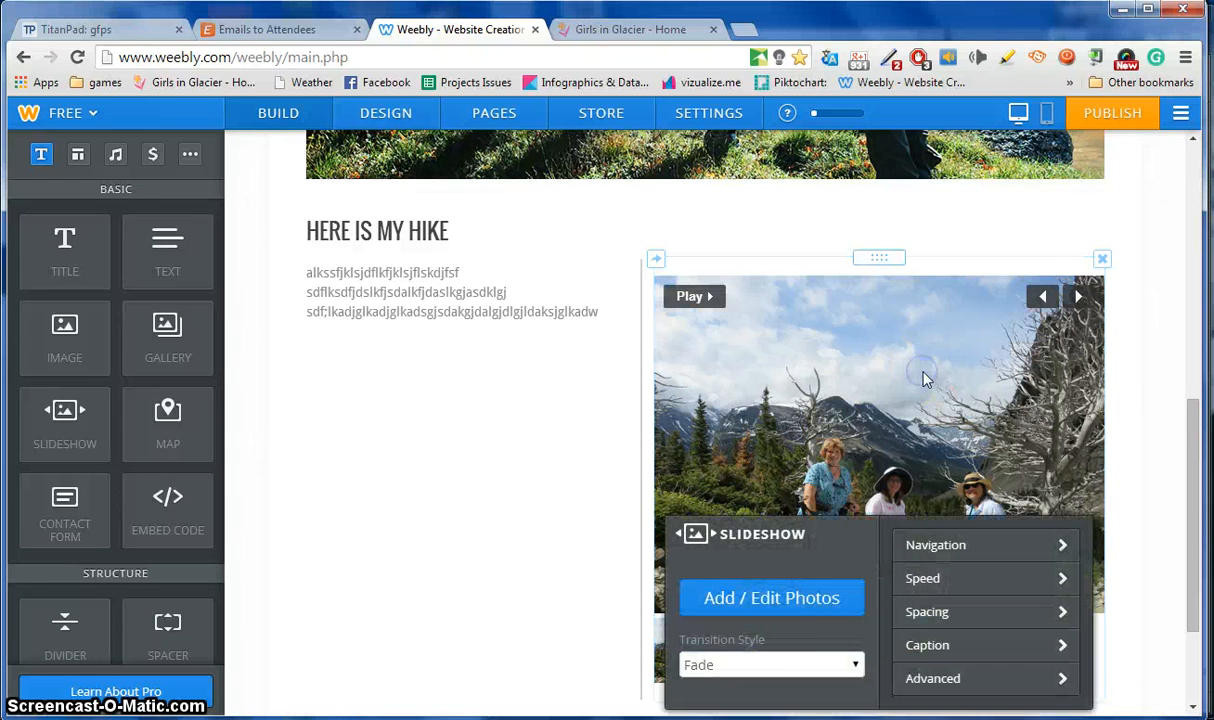
# Check the slideshow's photo manager, then set the slideshow speed to 4 seconds.
pyautogui.click(794, 600)
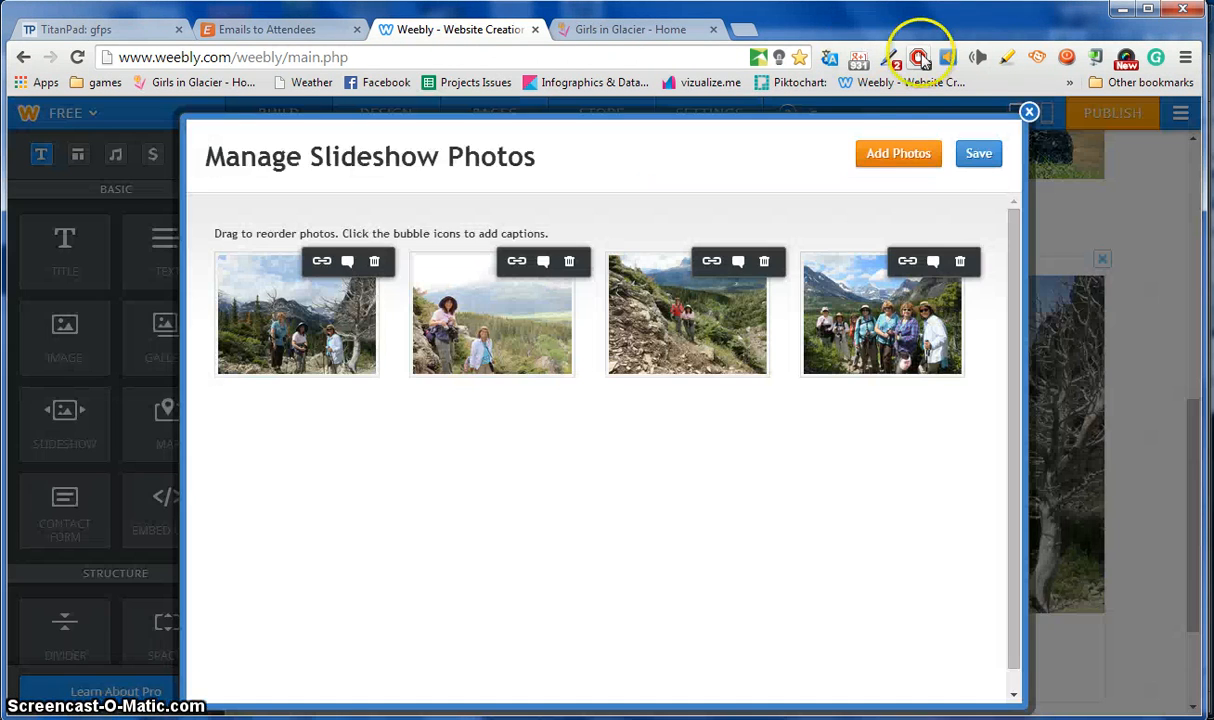
pyautogui.click(1029, 113)
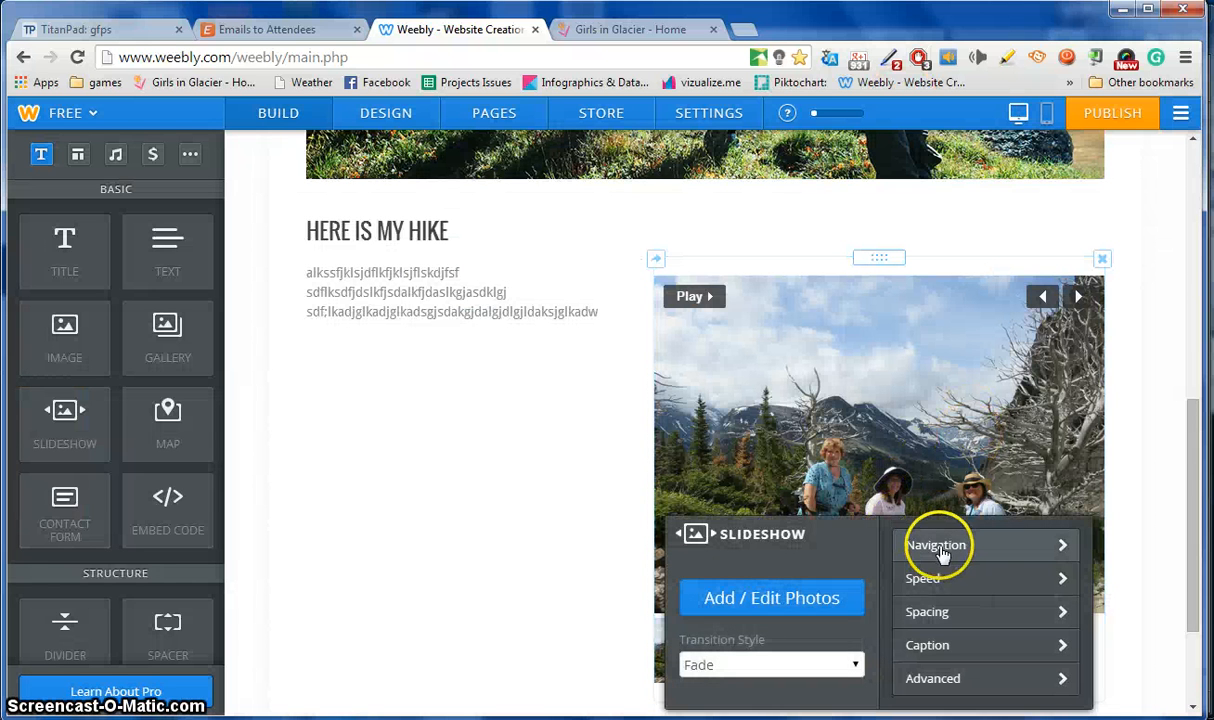
pyautogui.click(940, 580)
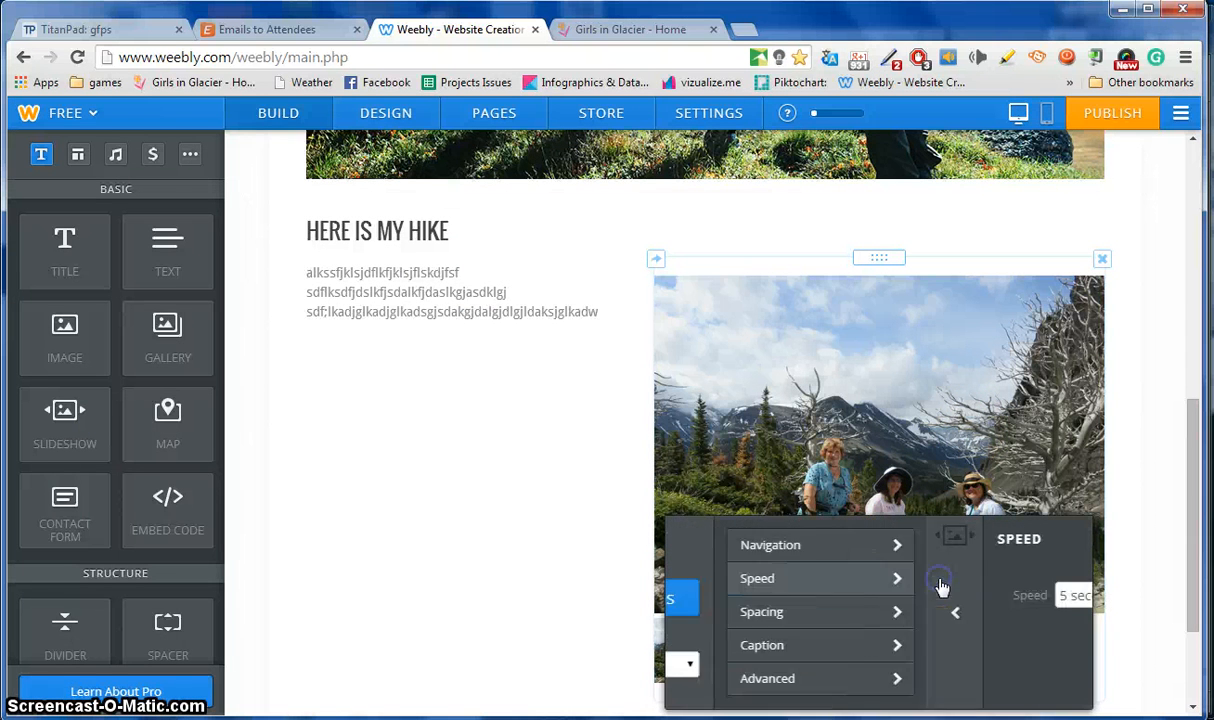
pyautogui.click(886, 595)
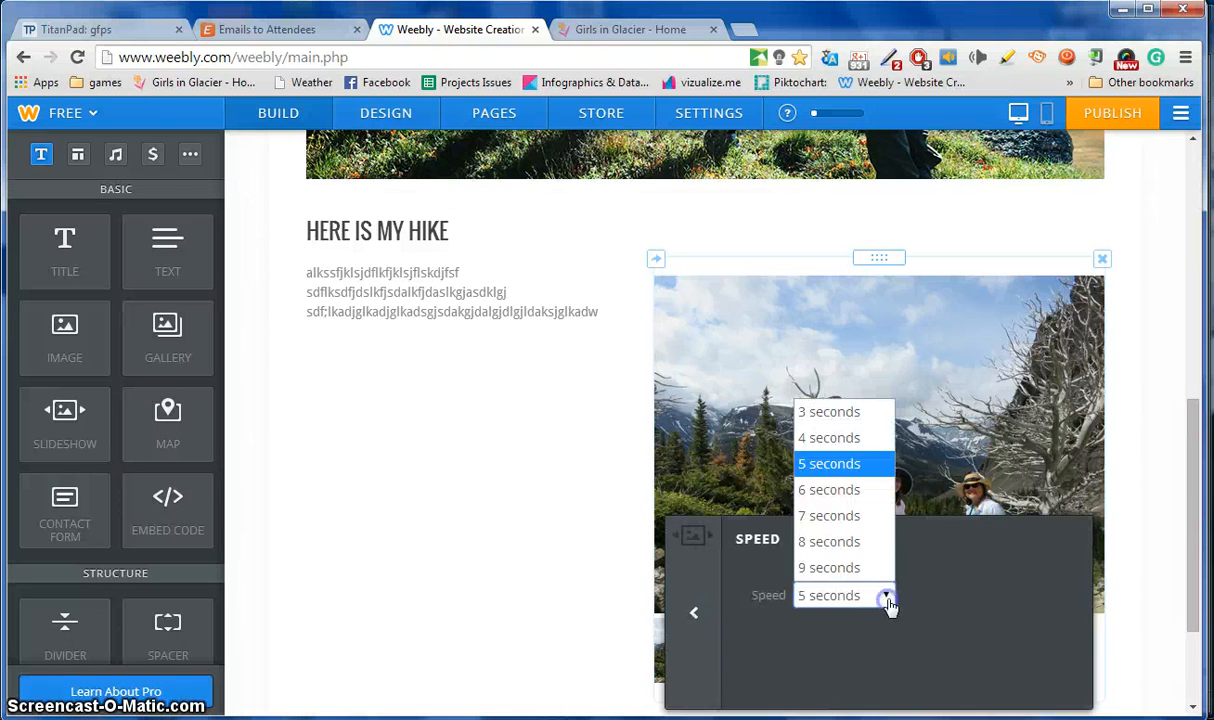
pyautogui.click(828, 438)
pyautogui.click(692, 616)
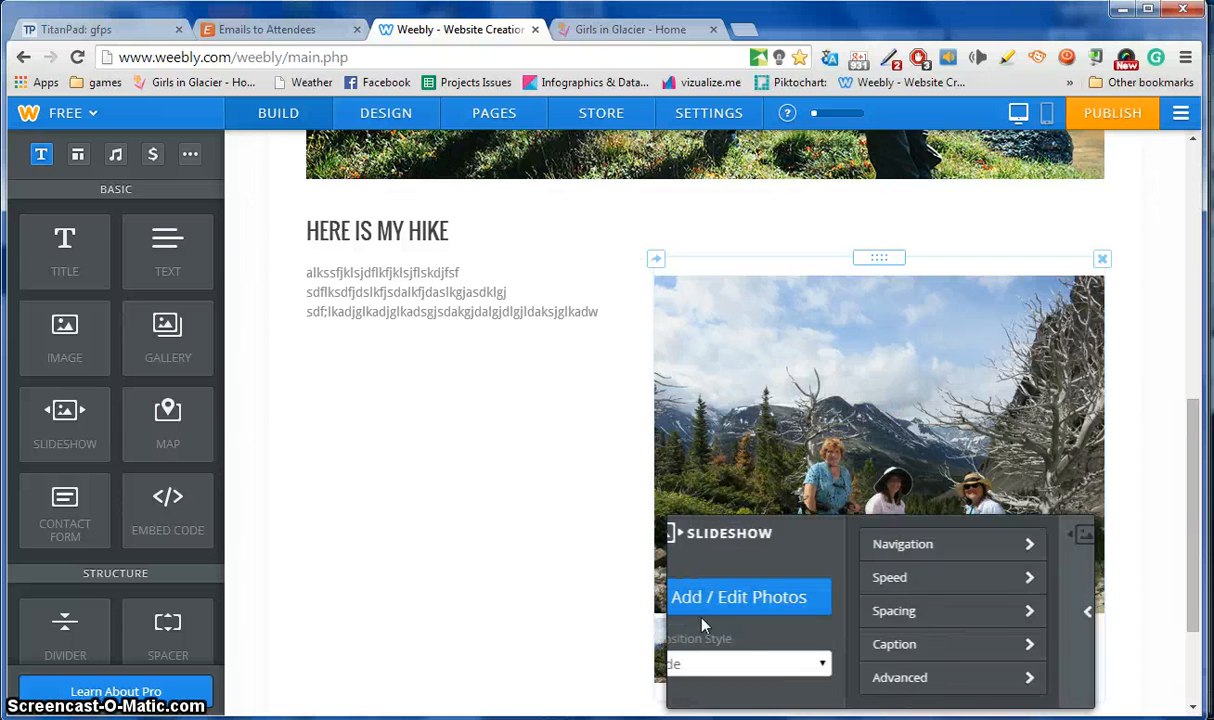
# Turn the slideshow's Autoplay on in the Advanced settings.
pyautogui.click(981, 683)
pyautogui.click(884, 591)
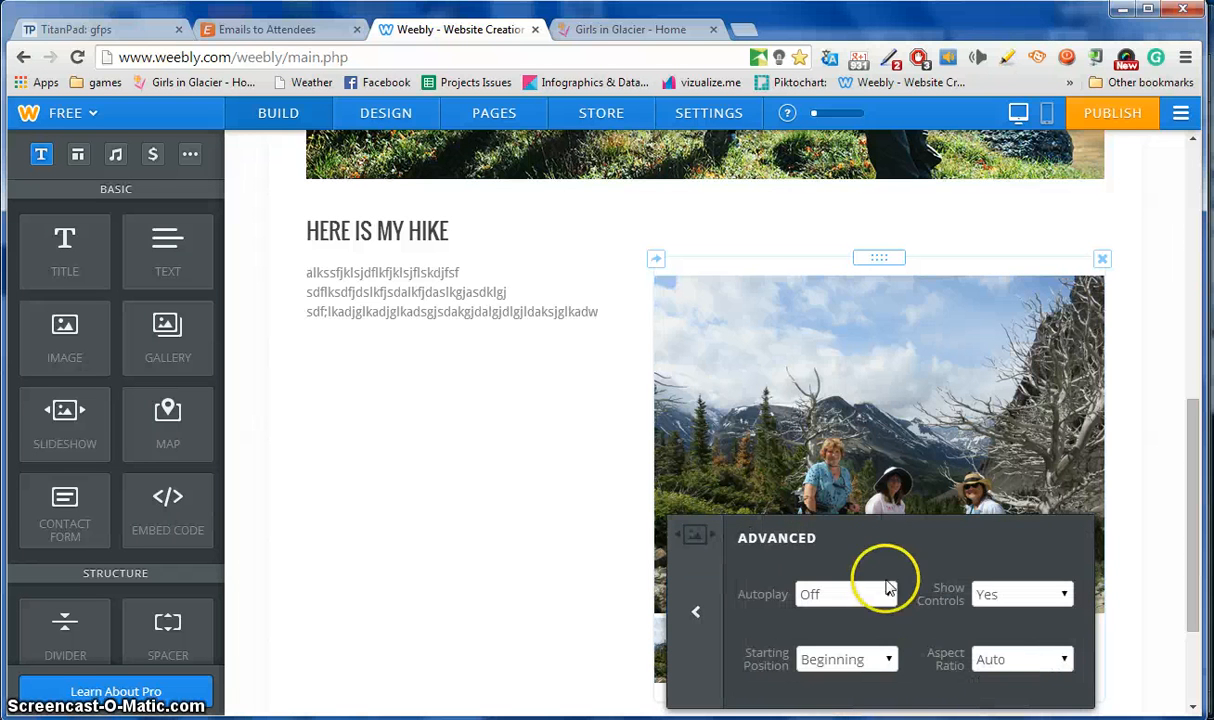
pyautogui.click(866, 626)
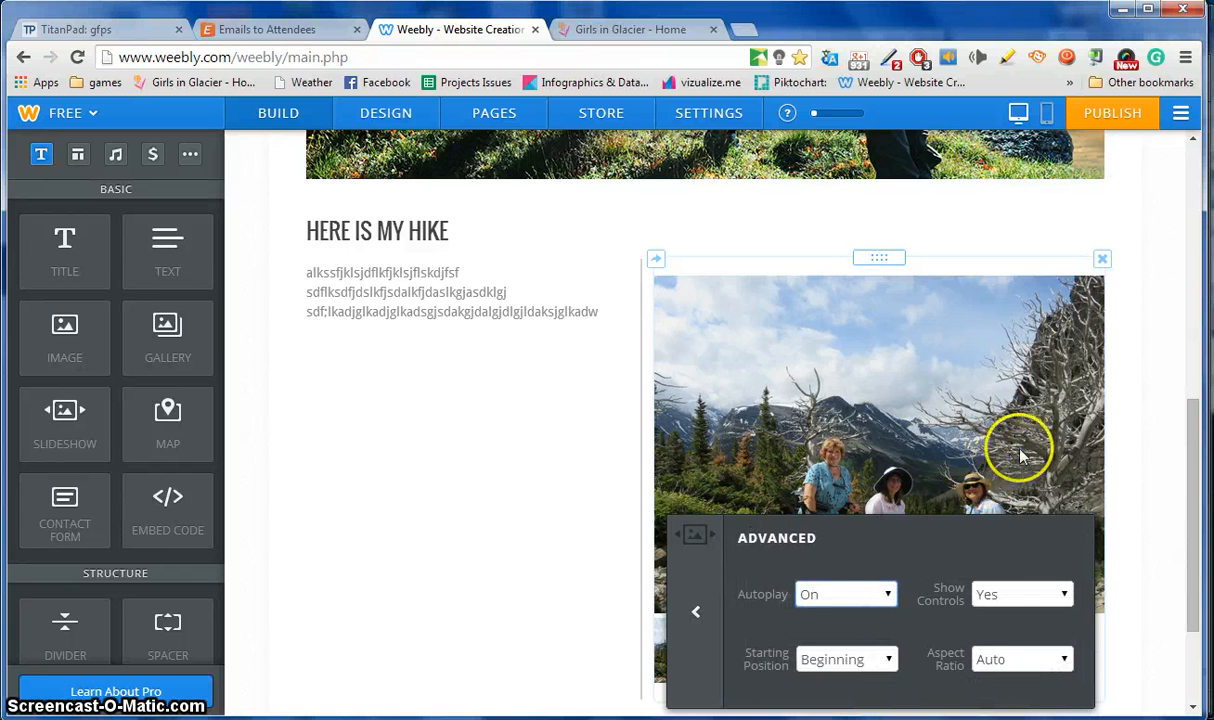
pyautogui.click(1138, 420)
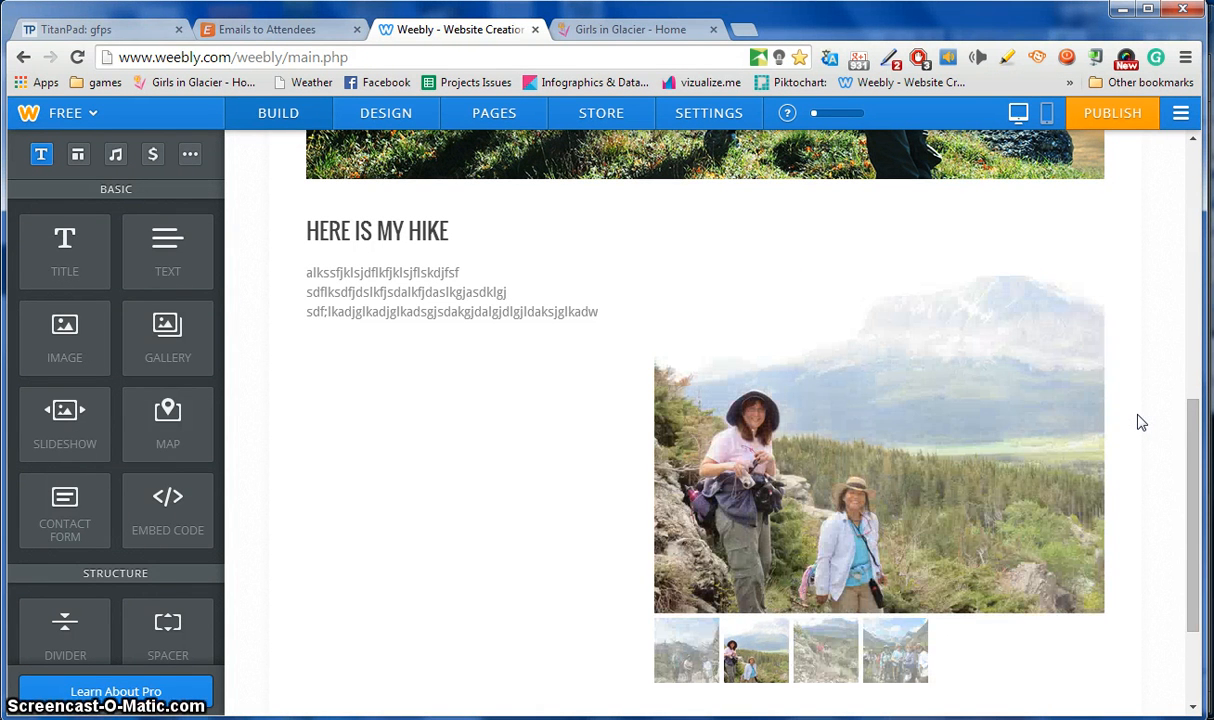
pyautogui.moveTo(1188, 445); pyautogui.dragTo(1135, 189)
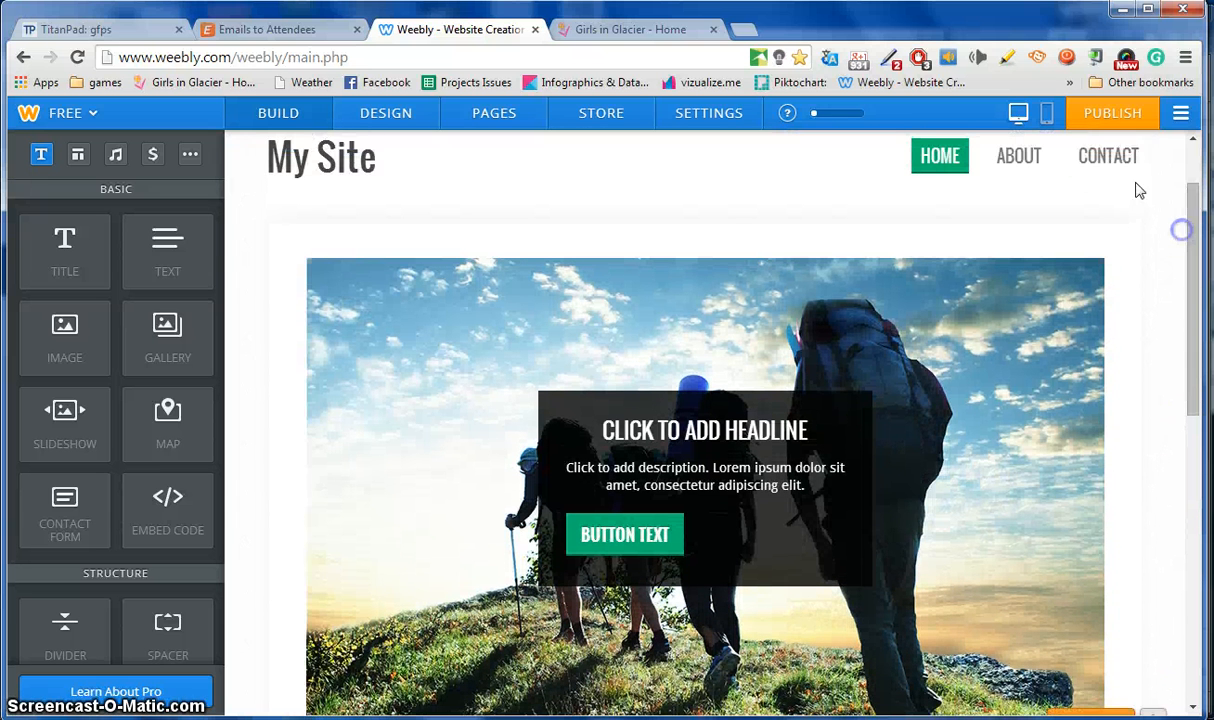
# Publish on the free weebly.com subdomain and skip categorizing, with Don't ask me this again ticked.
pyautogui.click(1113, 116)
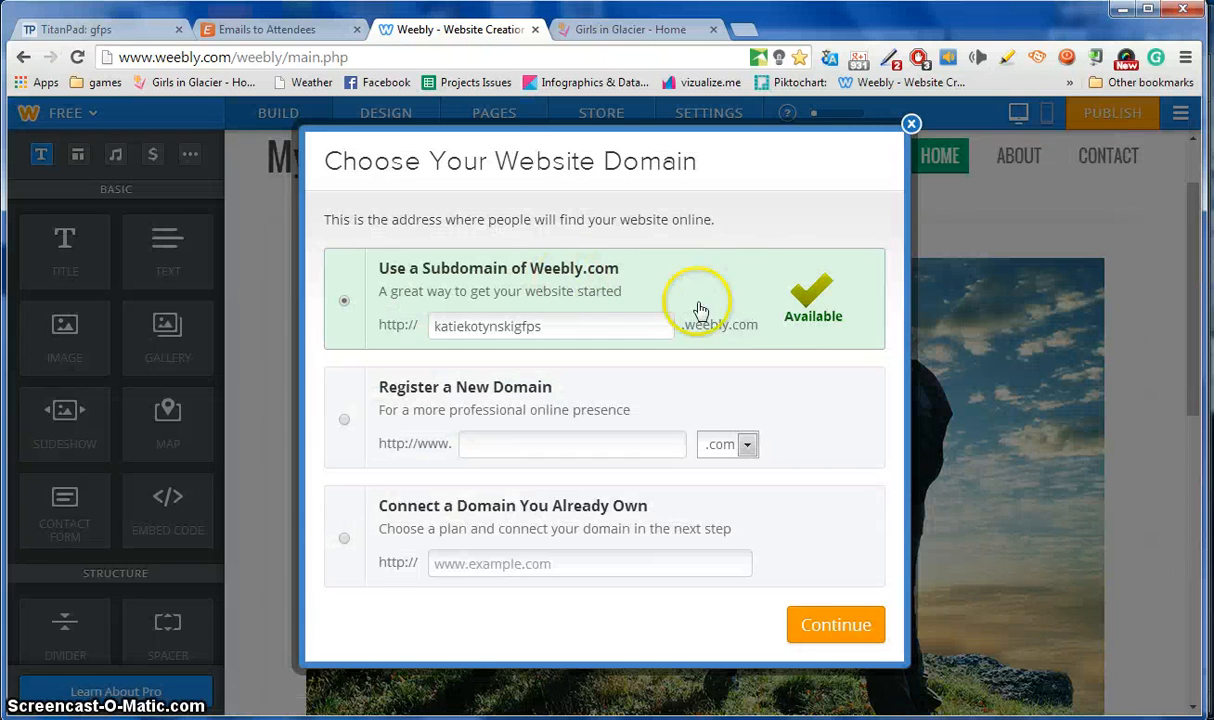
pyautogui.click(837, 627)
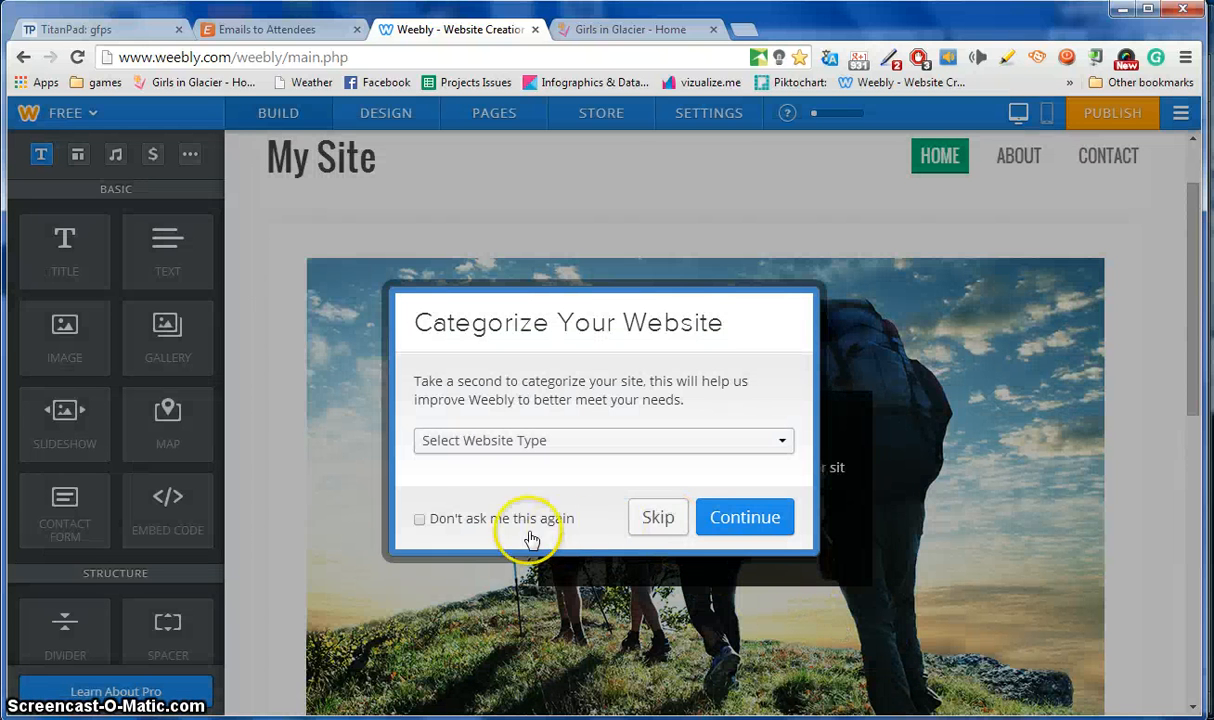
pyautogui.click(421, 517)
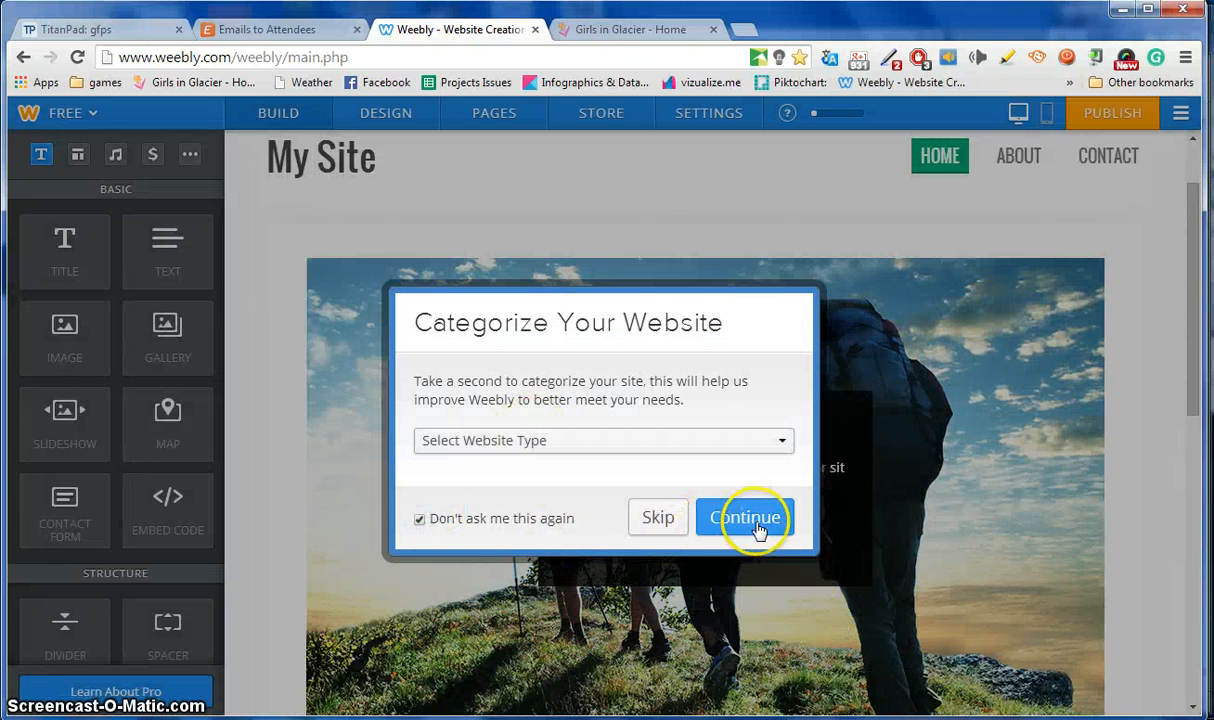
pyautogui.click(656, 515)
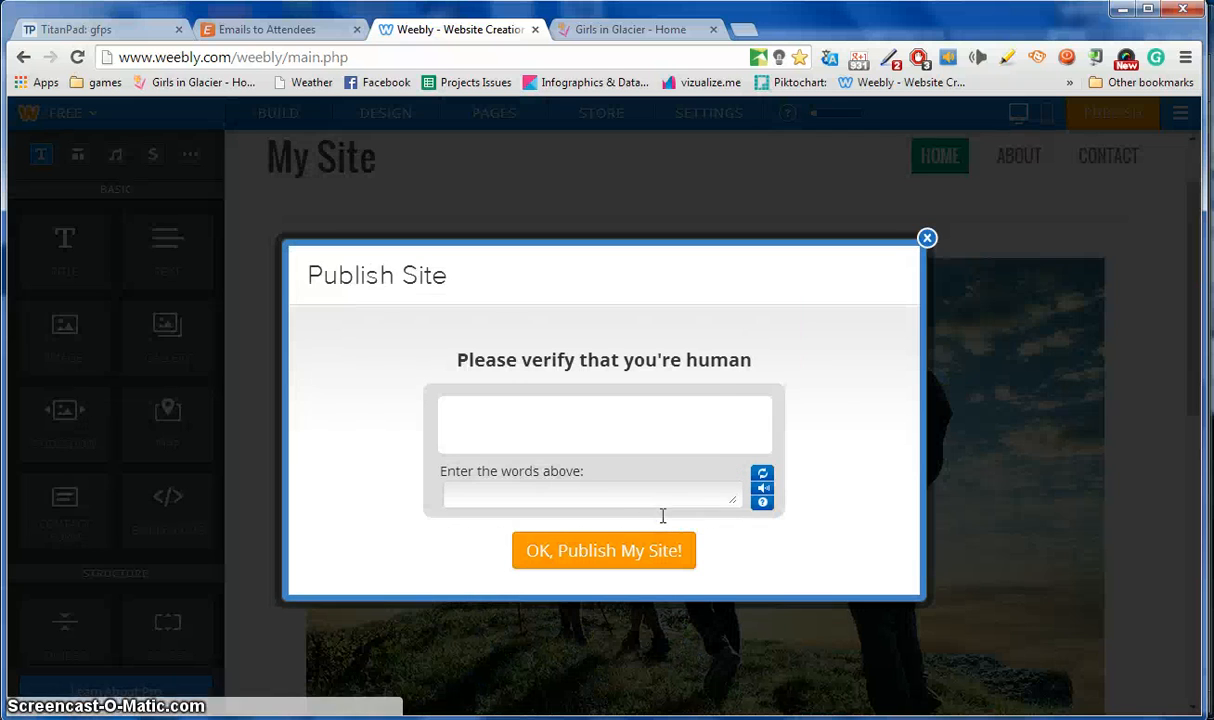
# Answer the verification check, publish the site, and open its live address in a new tab.
pyautogui.click(643, 494)
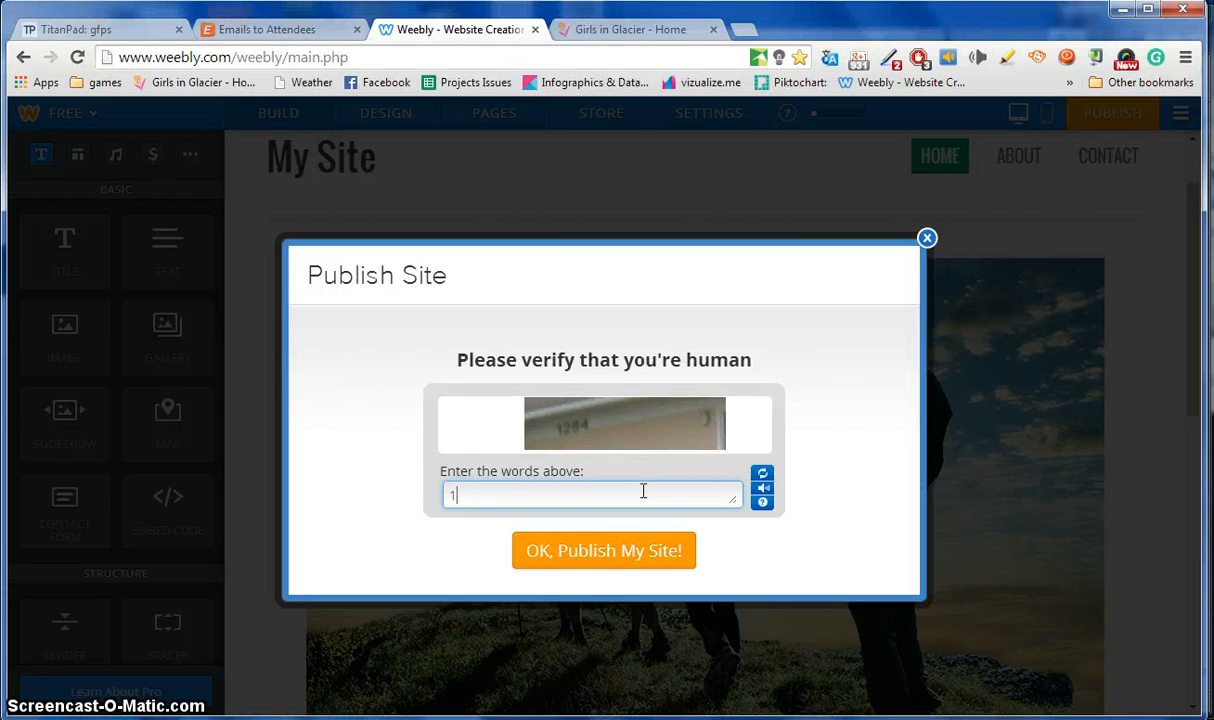
pyautogui.click(634, 556)
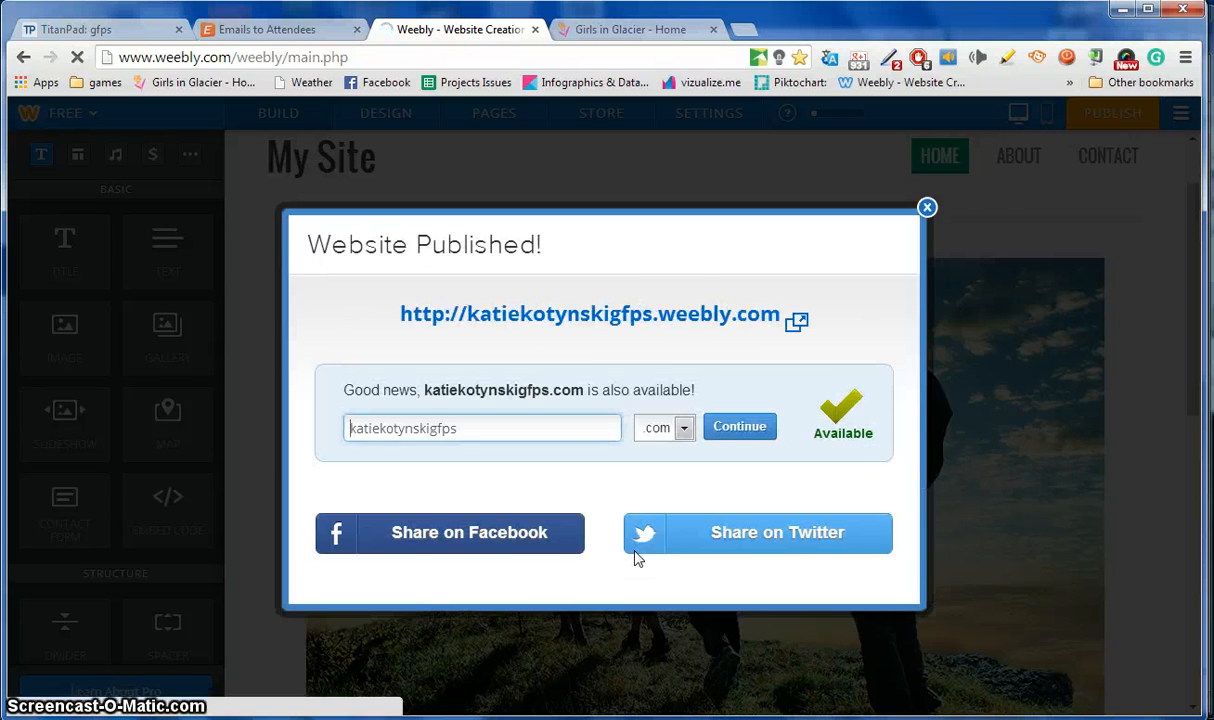
pyautogui.click(627, 317)
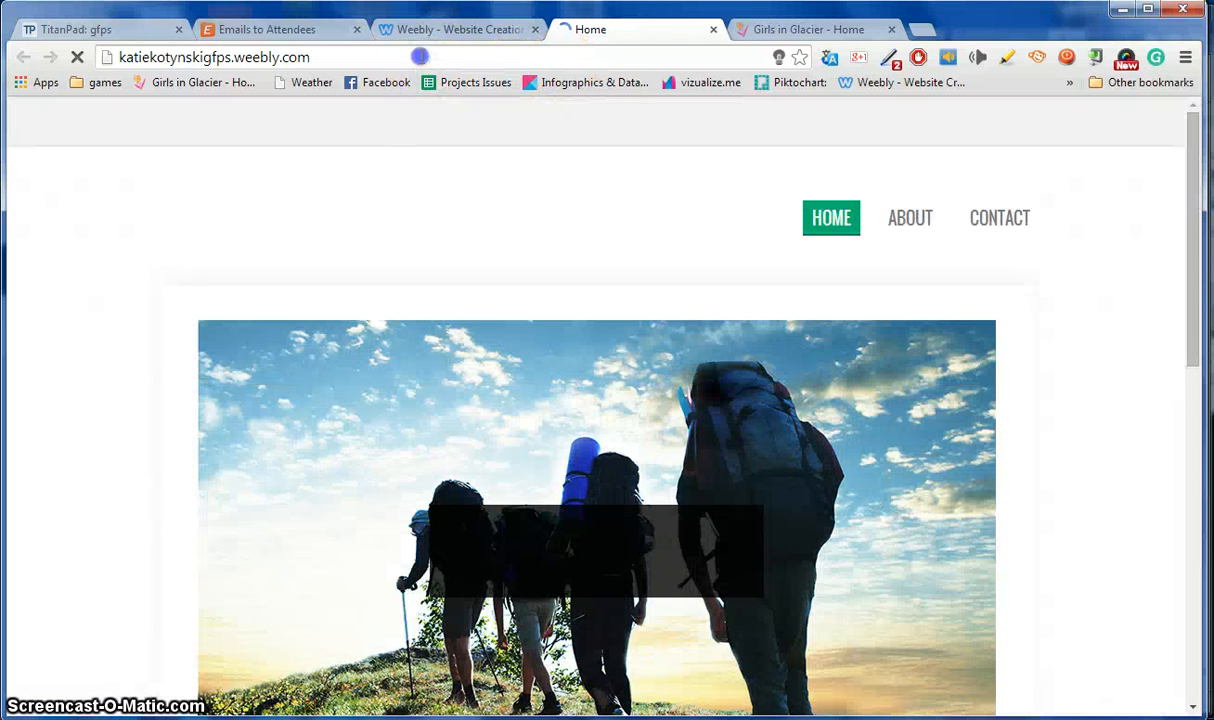
# Copy the live site's URL from the address bar, then go to the Girls in Glacier tab.
pyautogui.click(421, 57)
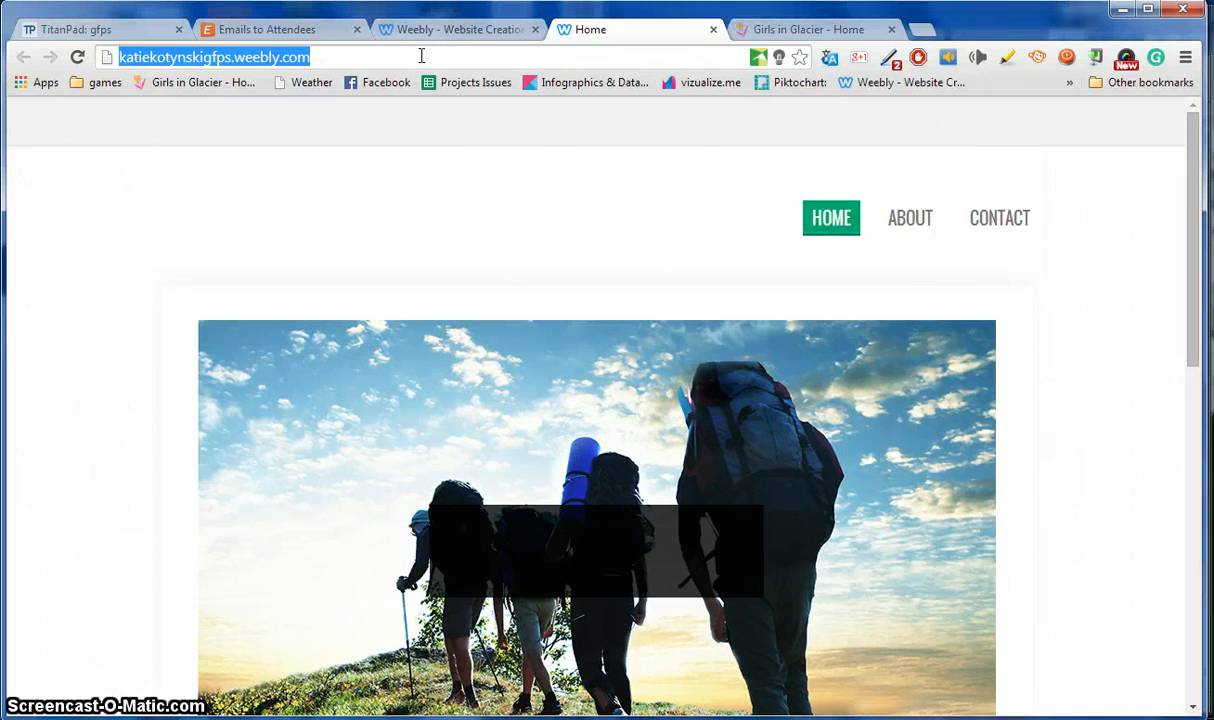
pyautogui.click(420, 53)
pyautogui.hotkey('ctrl', 'a')
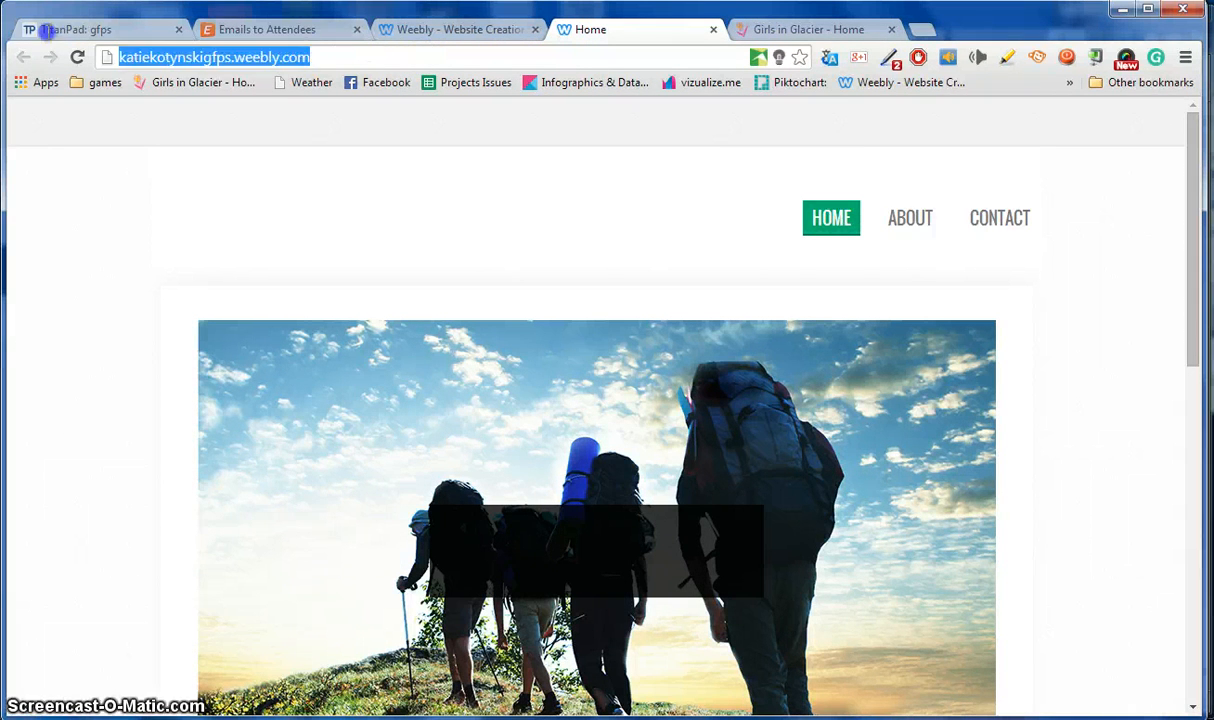
pyautogui.rightClick(230, 60)
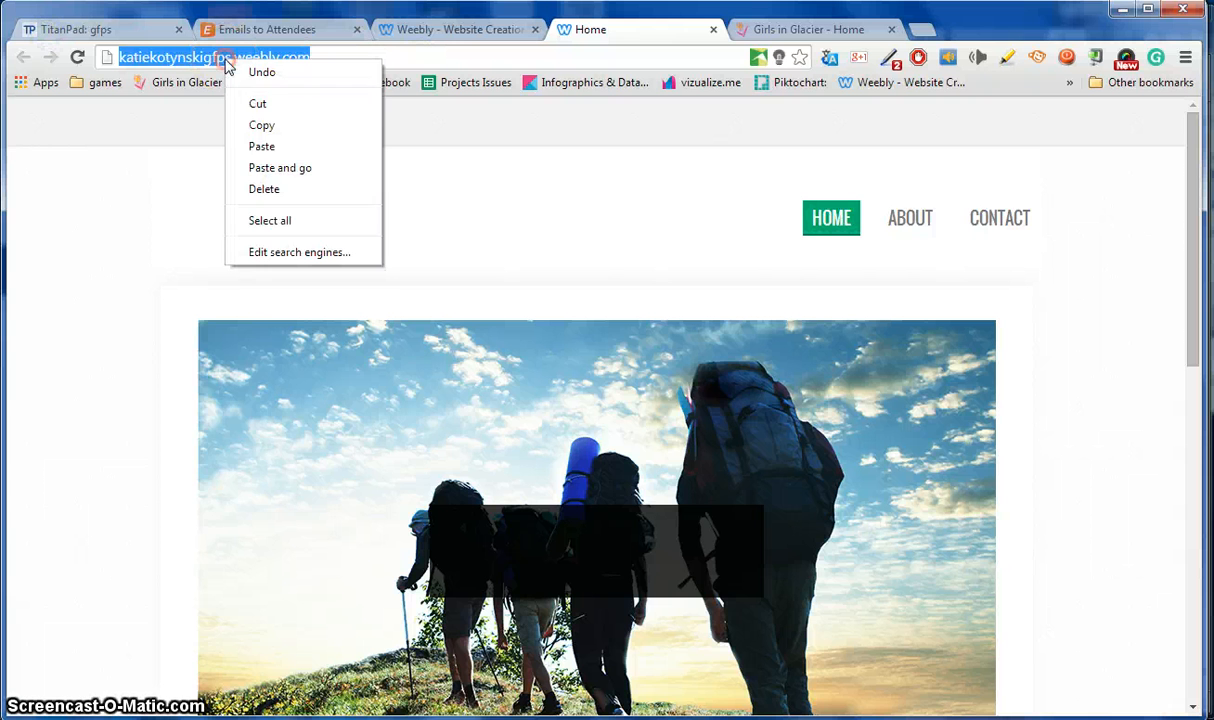
pyautogui.click(252, 120)
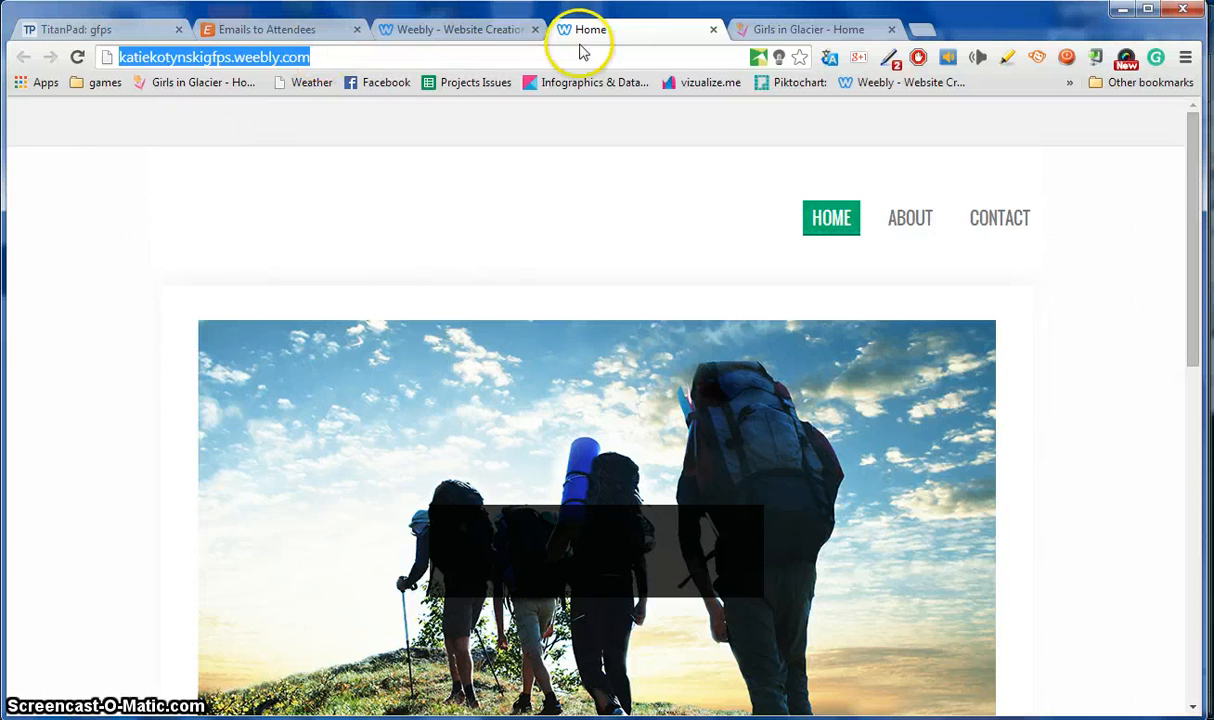
pyautogui.click(790, 29)
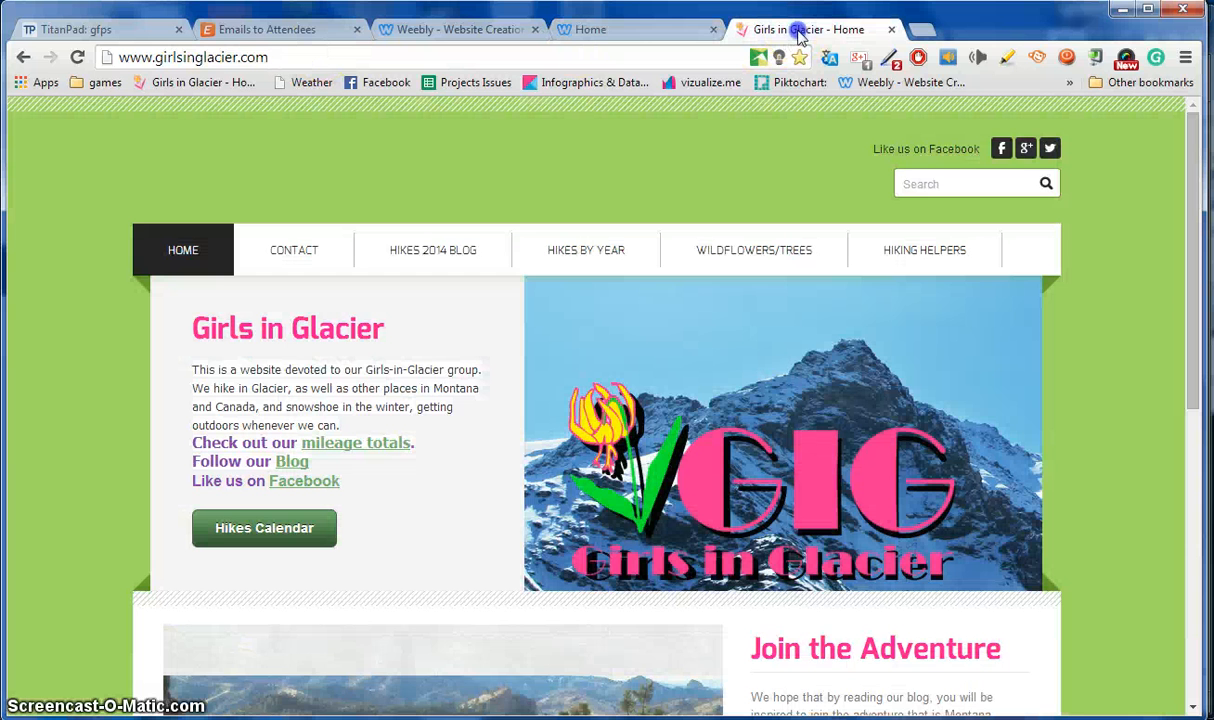
# Go to the school course site by typing 'course' in the address bar and log in.
pyautogui.click(683, 60)
pyautogui.write('courses.gfps.k12.mt.us')
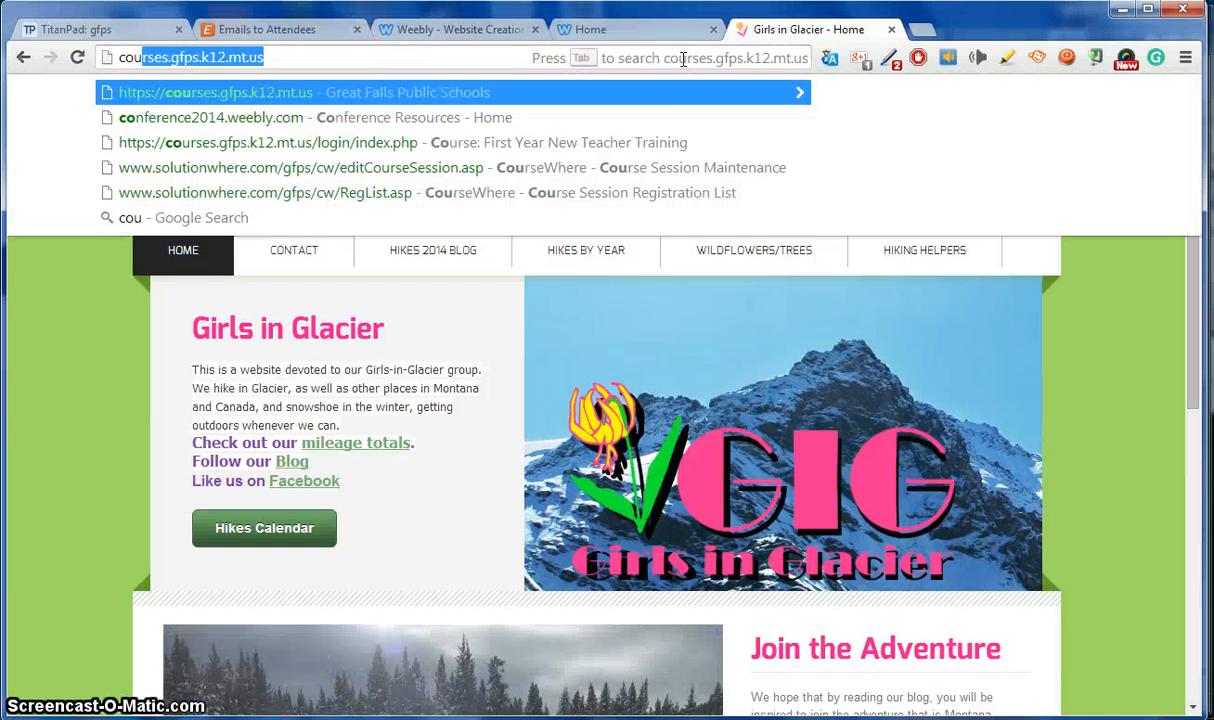
pyautogui.press('Return')
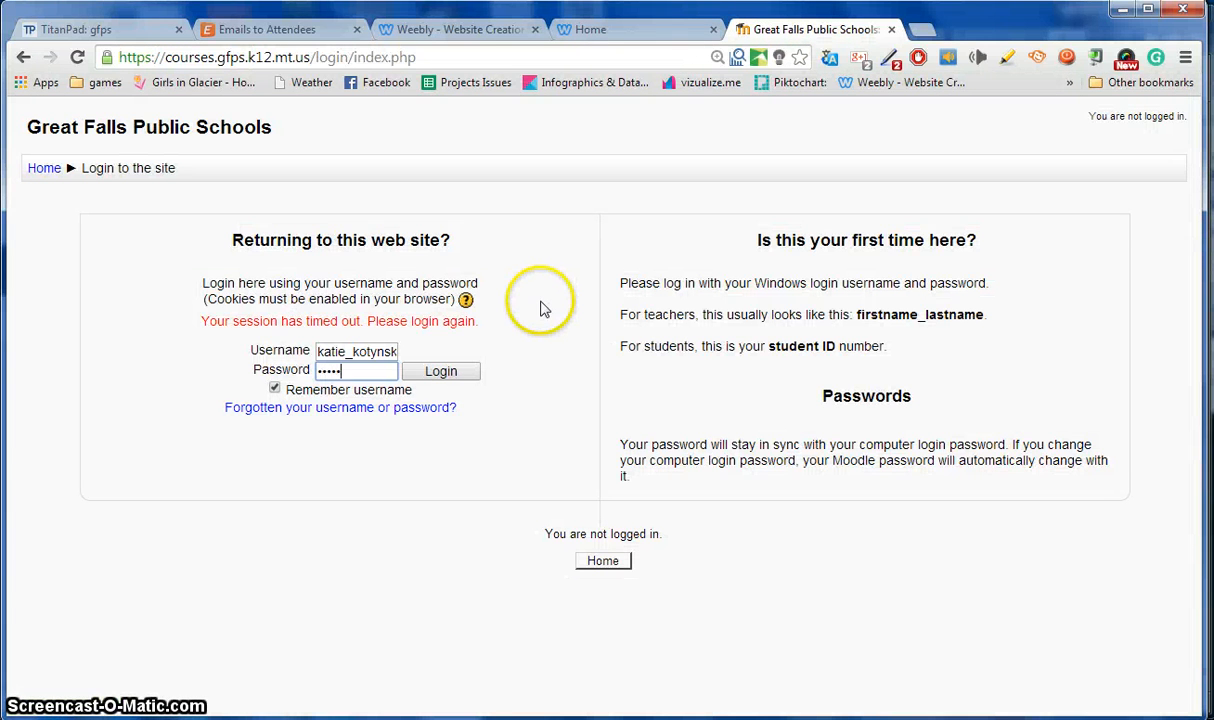
pyautogui.press('Return')
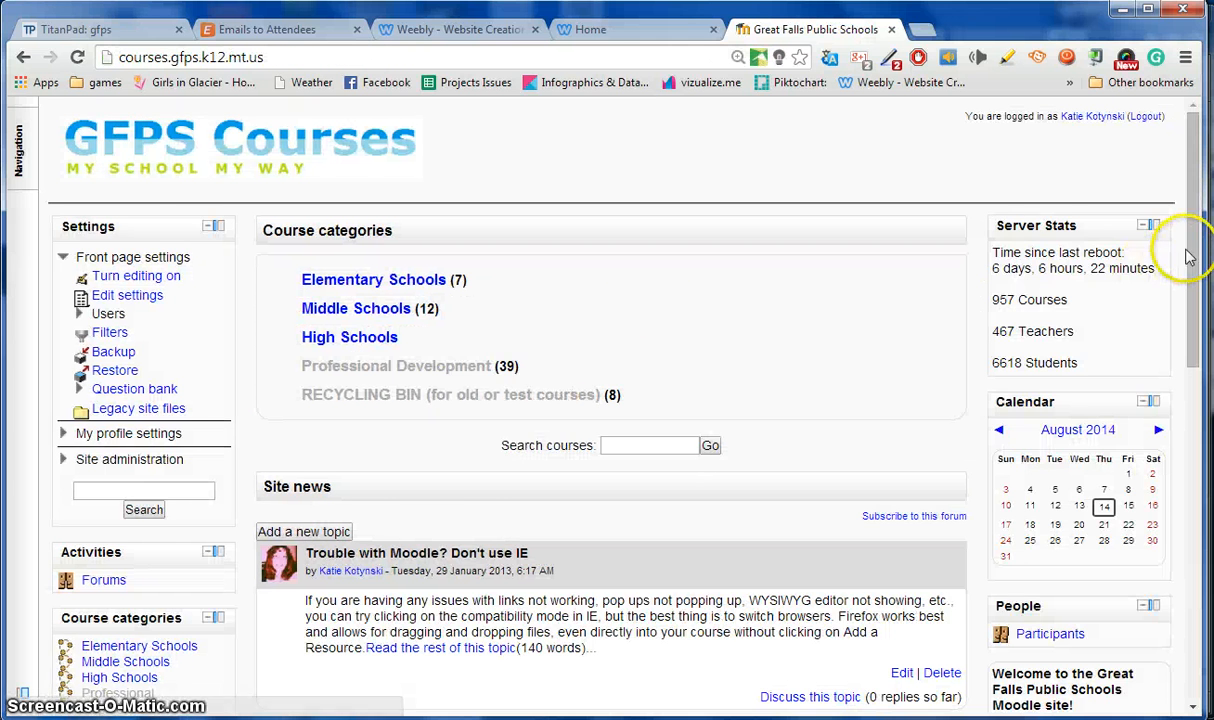
pyautogui.moveTo(1188, 257); pyautogui.dragTo(1190, 209)
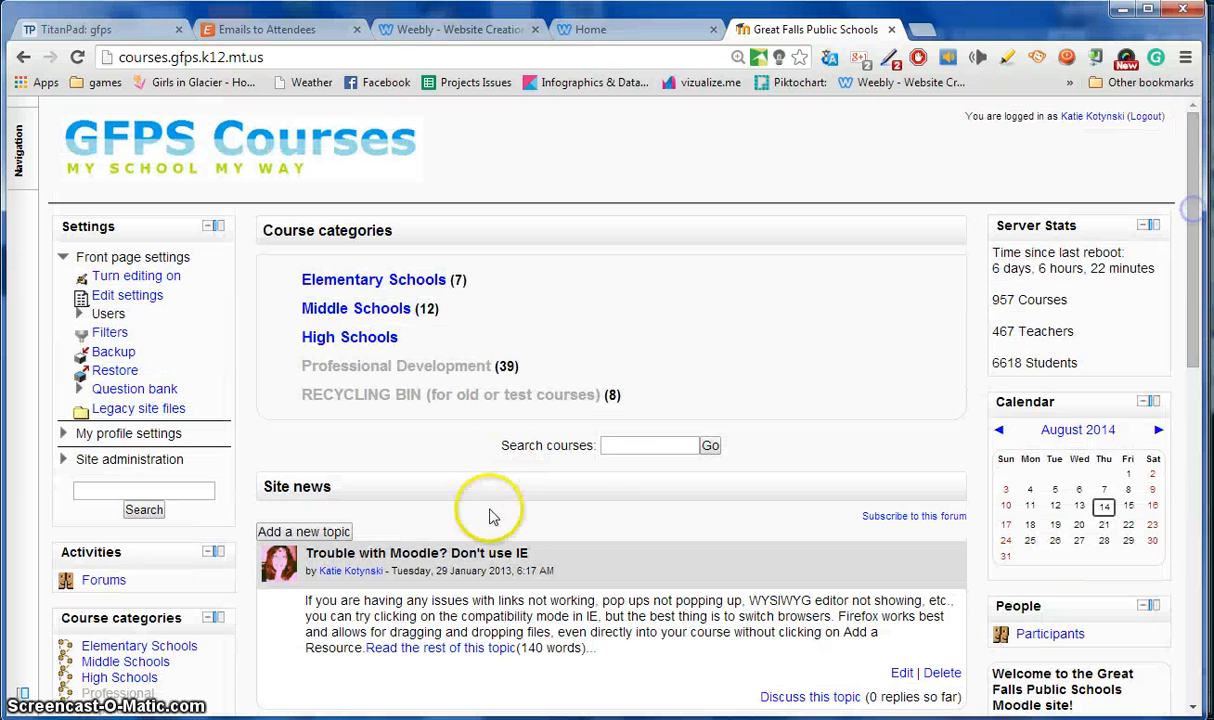
# Search courses for 'wi', open Wikis, Blogs, Webpages, and open Post Your Hiking Link Here.
pyautogui.click(645, 447)
pyautogui.write('wiki')
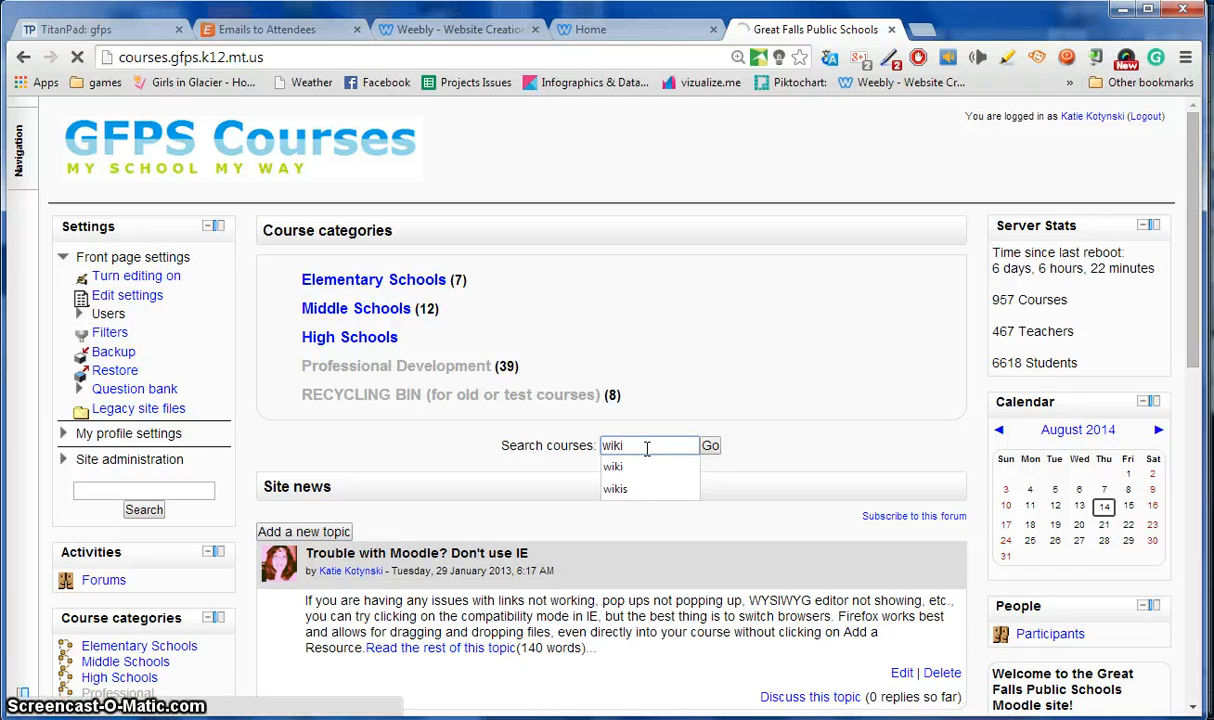
pyautogui.press('Return')
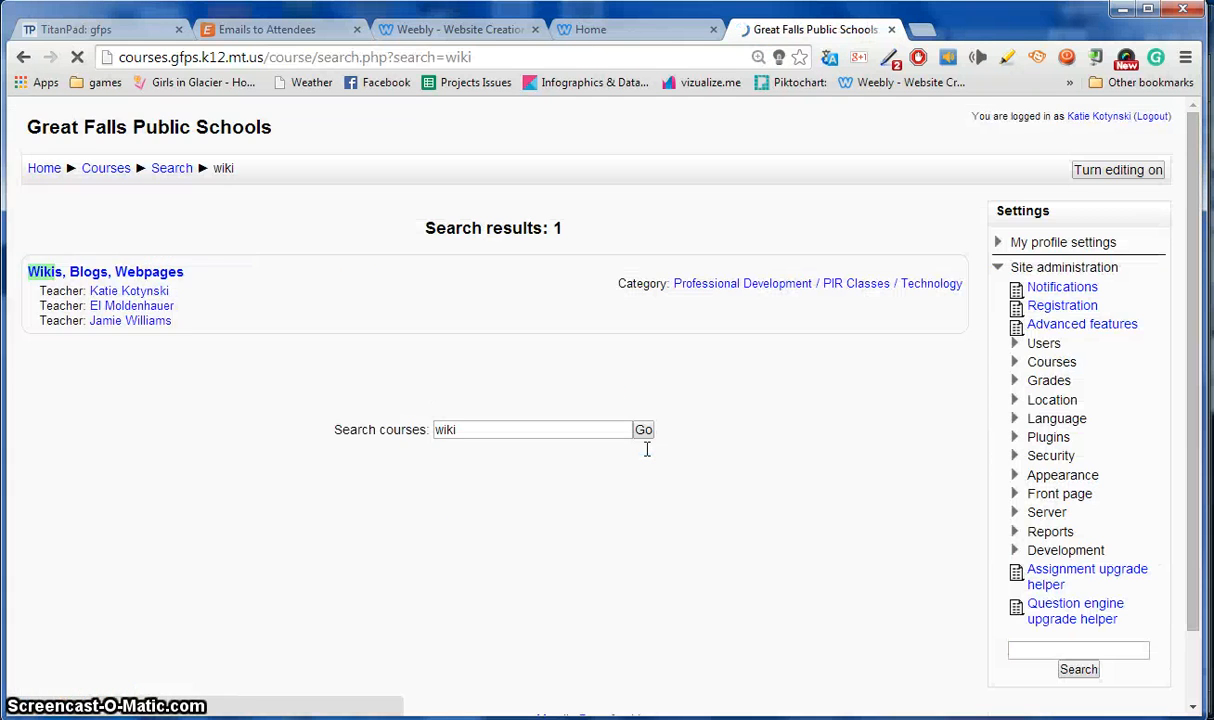
pyautogui.click(190, 274)
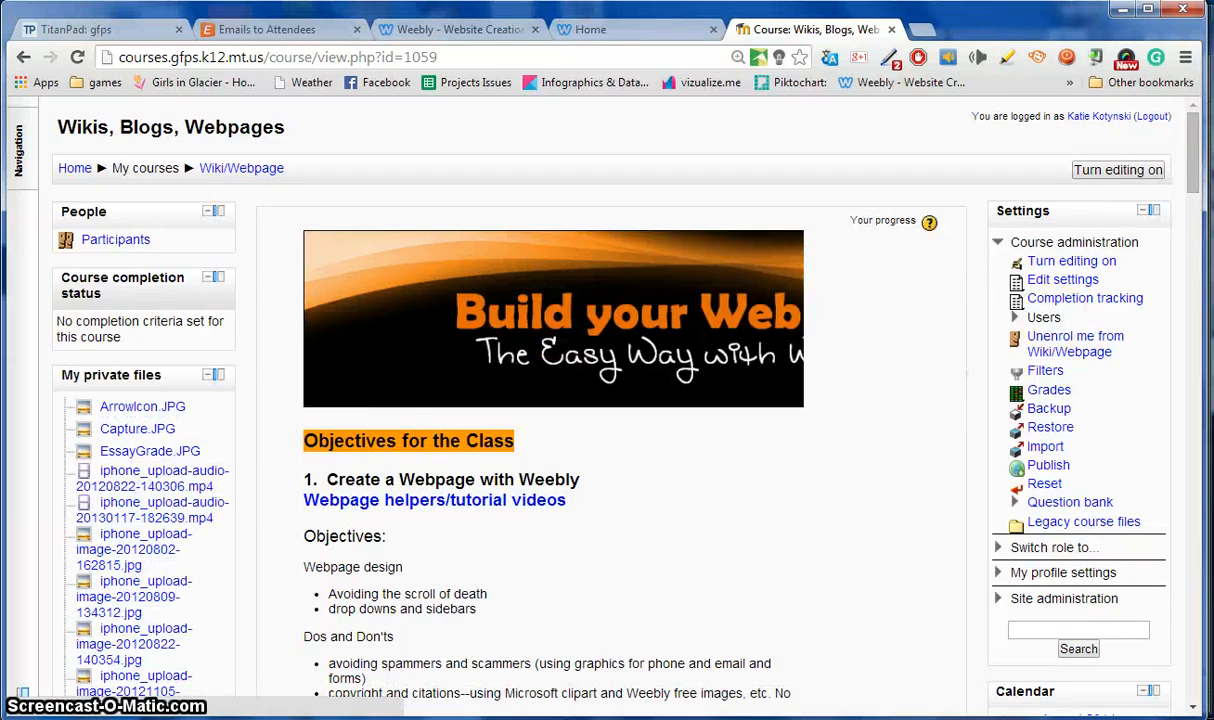
pyautogui.moveTo(1192, 170); pyautogui.dragTo(1190, 408)
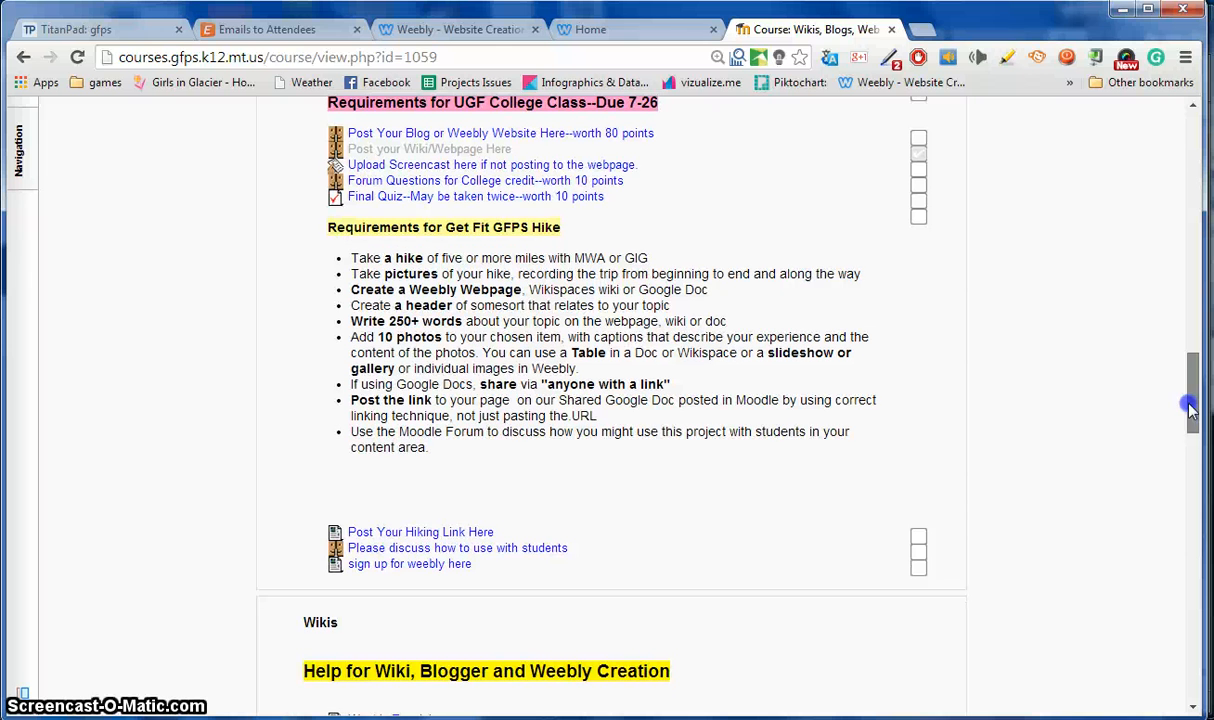
pyautogui.click(398, 533)
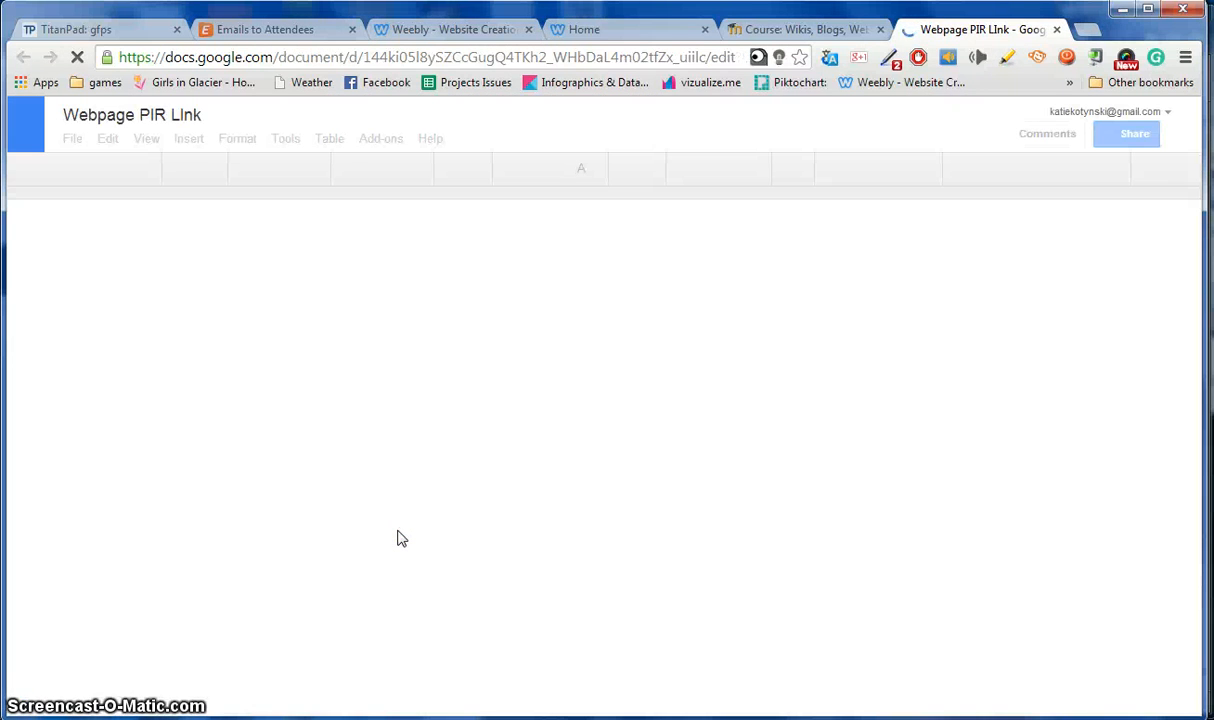
# Add a new line below the get fit PIR link entry and select your typed first name.
pyautogui.click(365, 521)
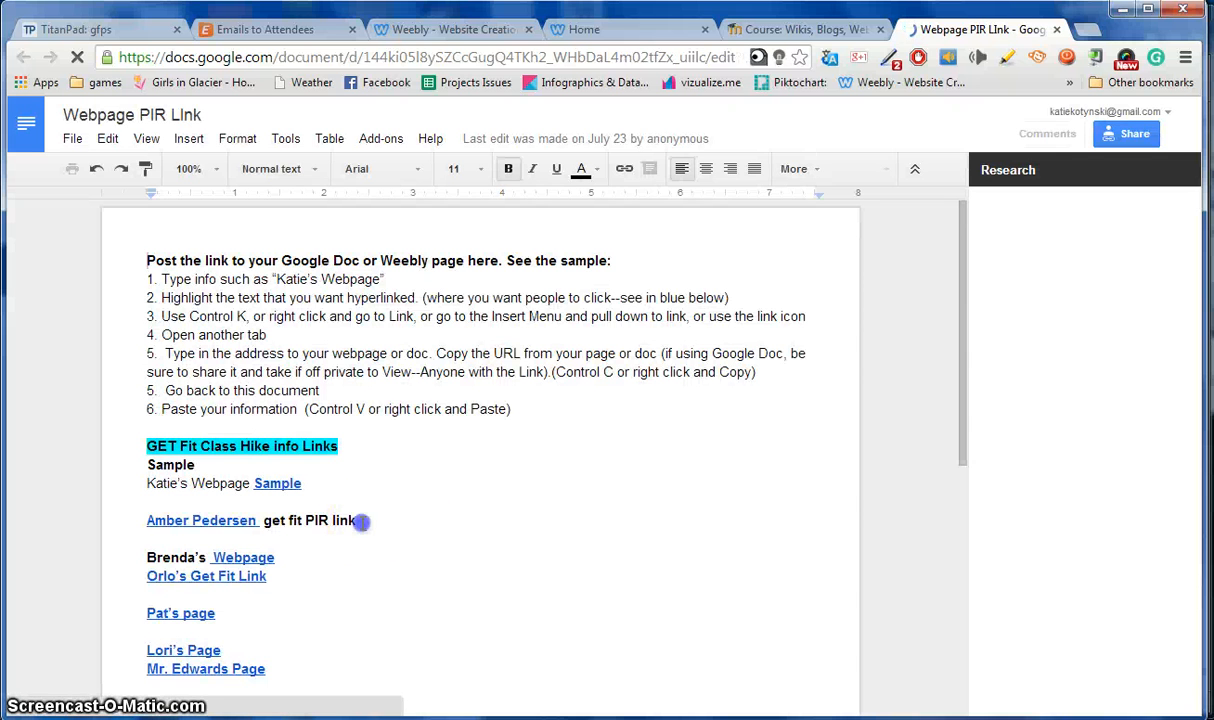
pyautogui.press('Return')
pyautogui.press('Return')
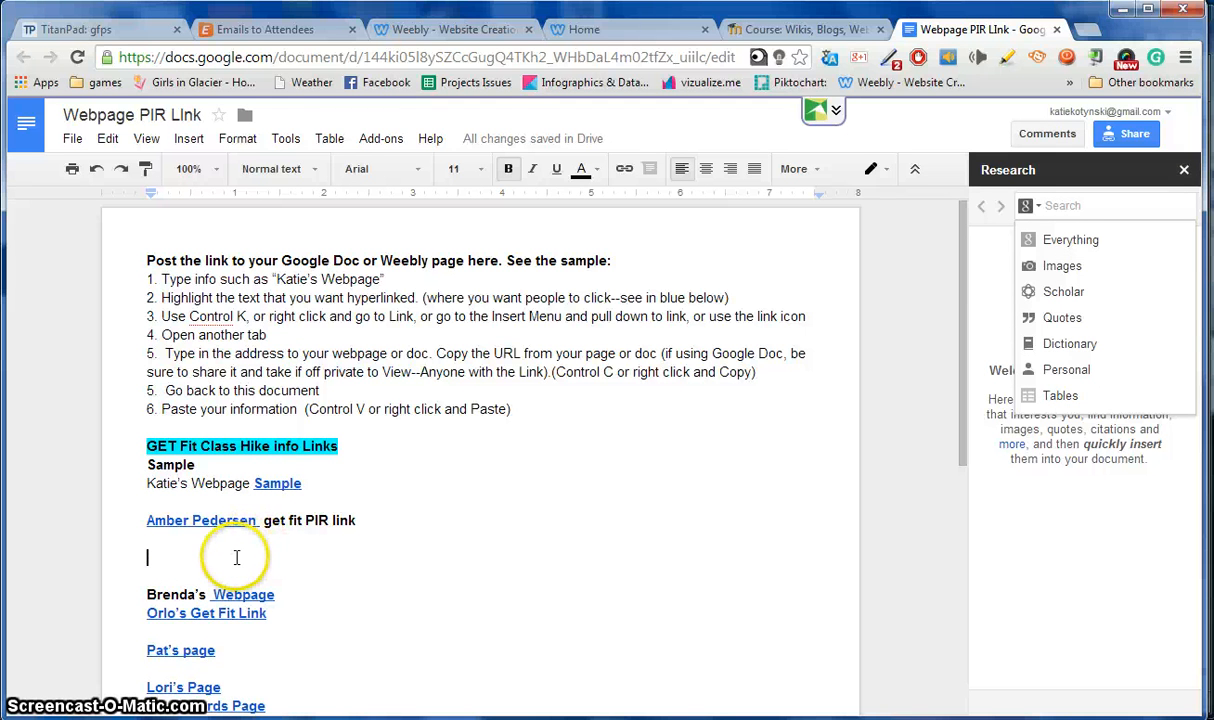
pyautogui.click(236, 557)
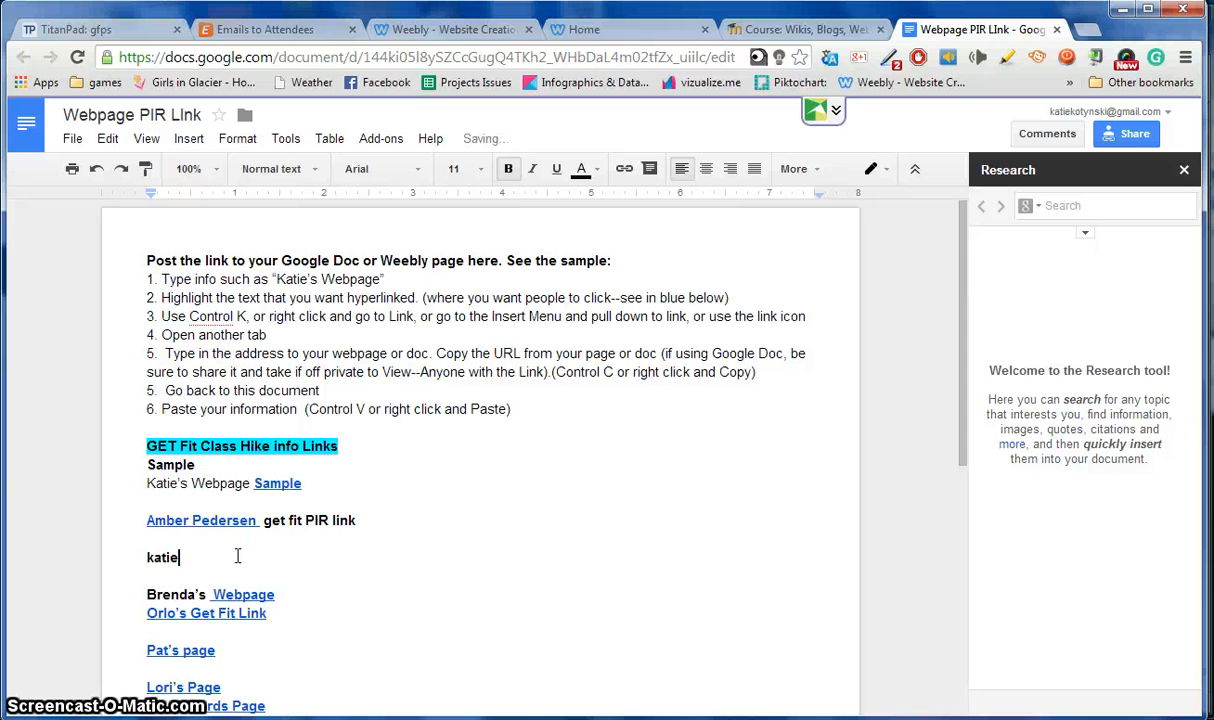
pyautogui.moveTo(235, 561); pyautogui.dragTo(126, 557)
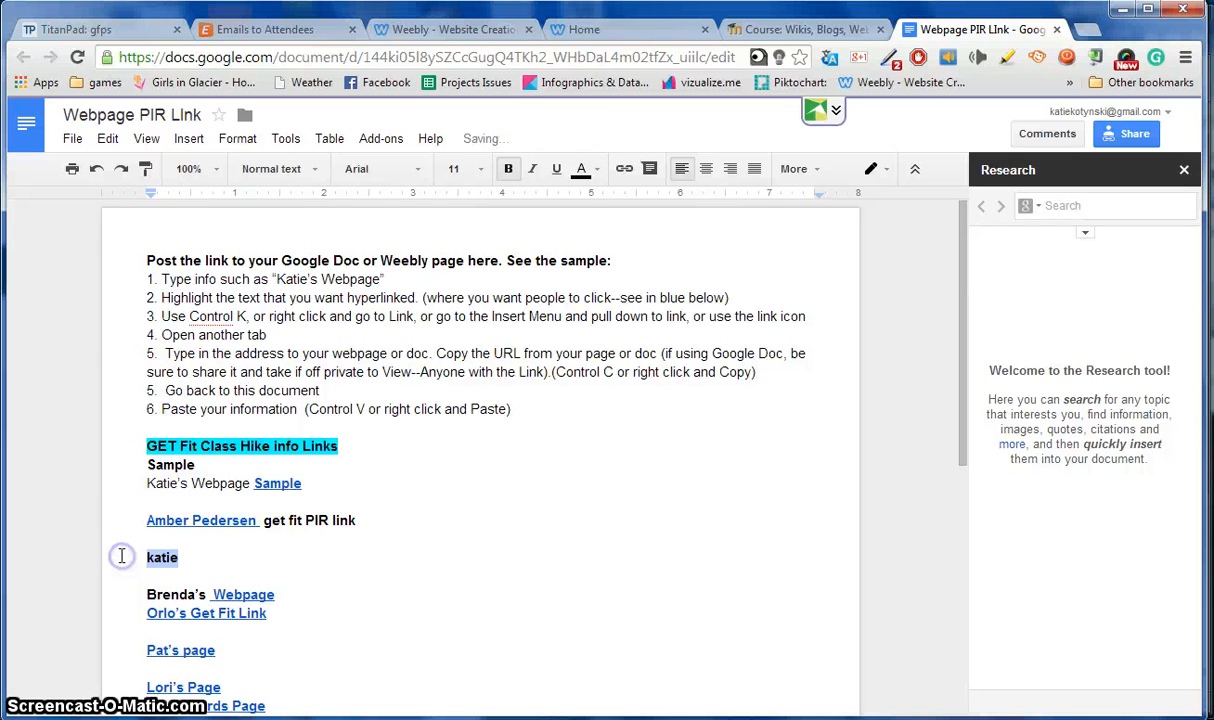
# Hyperlink the selected name to the copied Weebly site address with Ctrl+K.
pyautogui.click(203, 142)
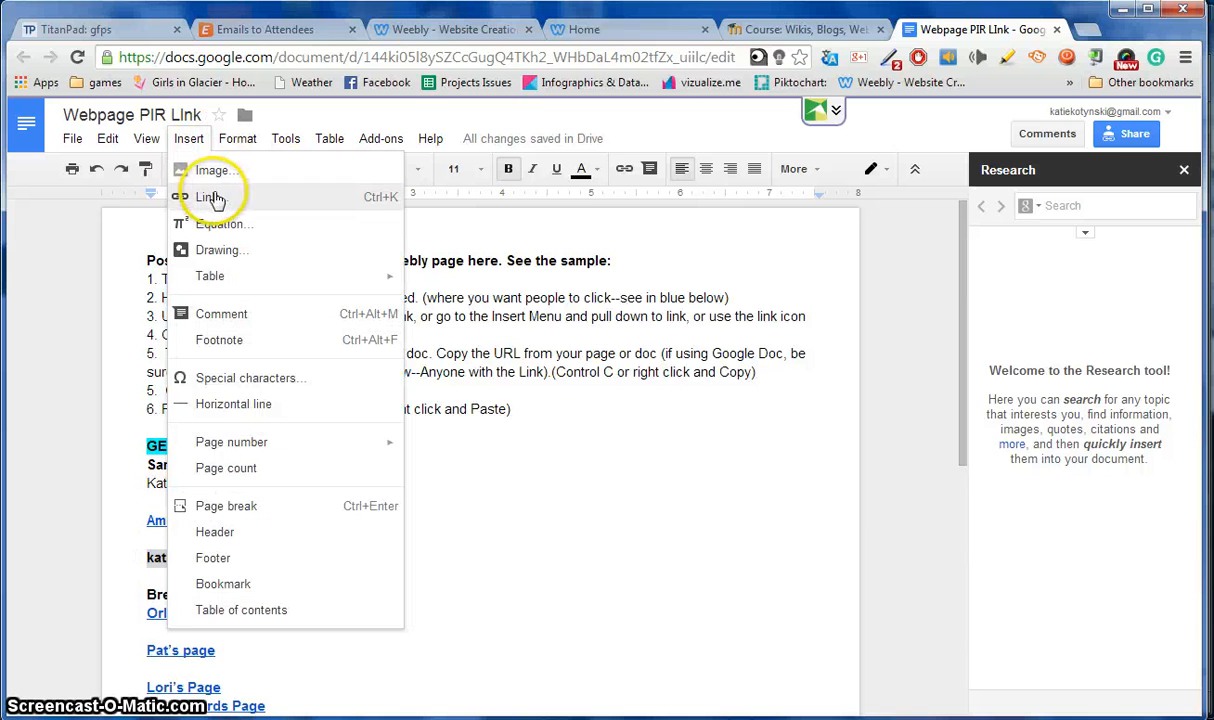
pyautogui.click(163, 540)
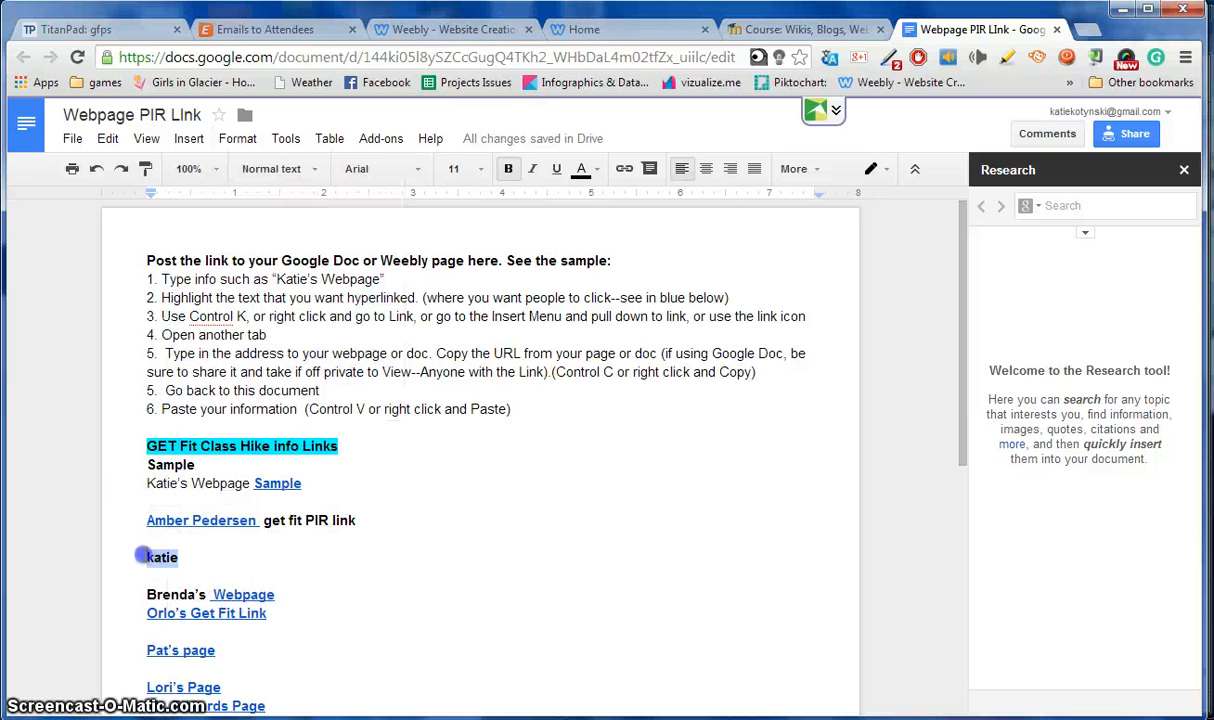
pyautogui.rightClick(155, 563)
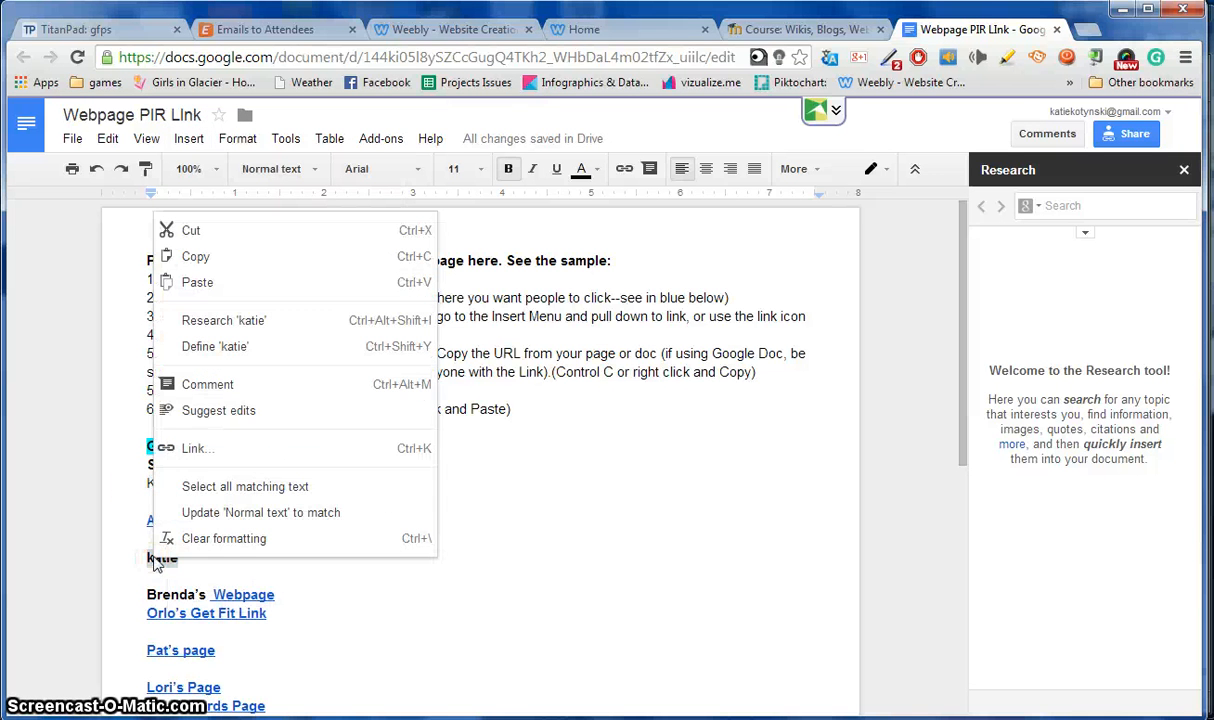
pyautogui.click(184, 570)
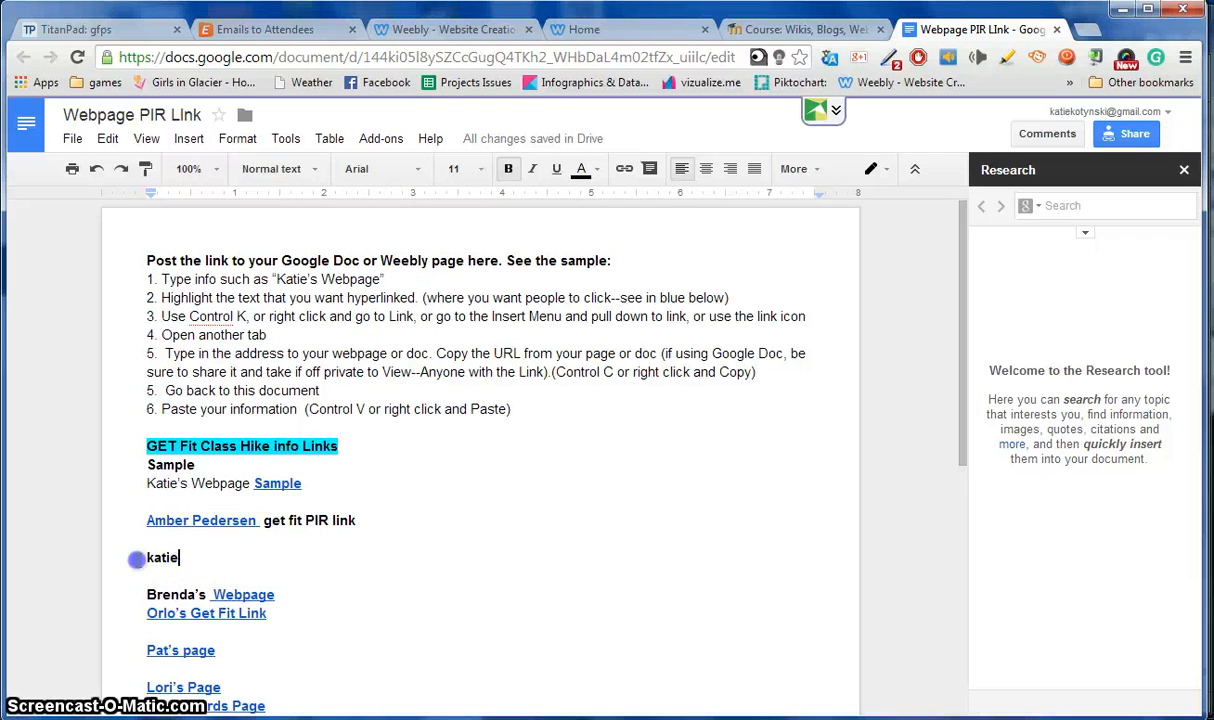
pyautogui.hotkey('ctrl', 'k')
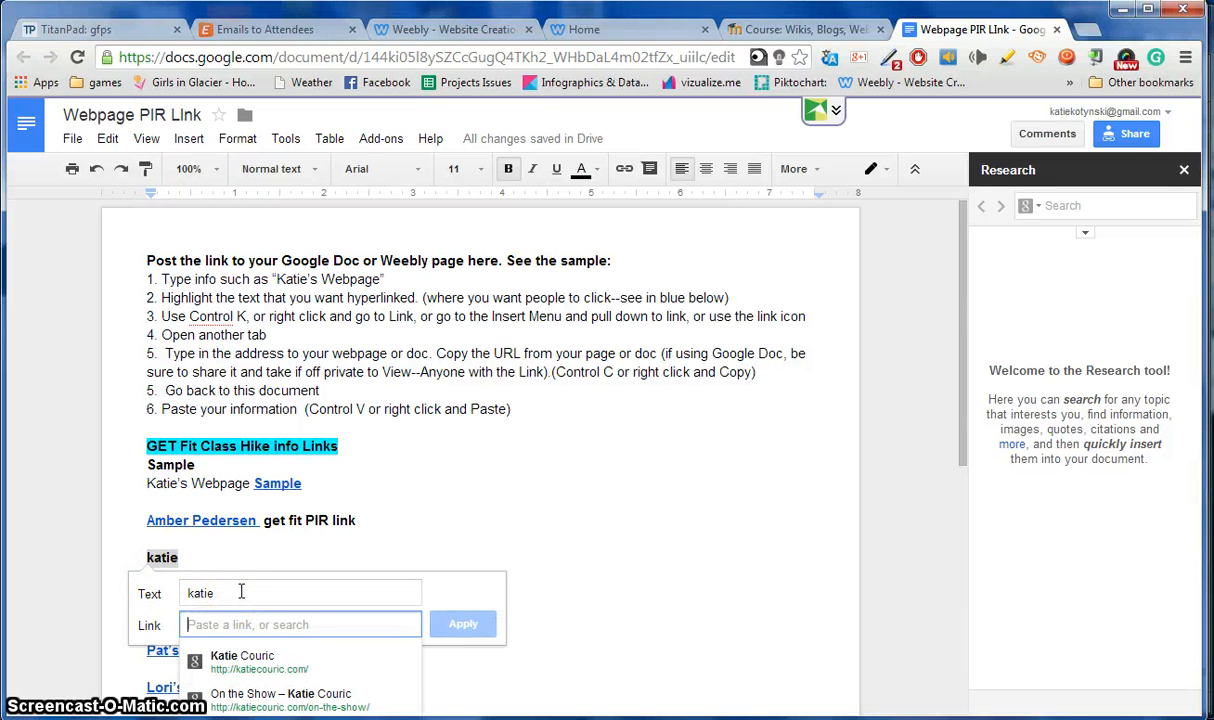
pyautogui.hotkey('ctrl', 'v')
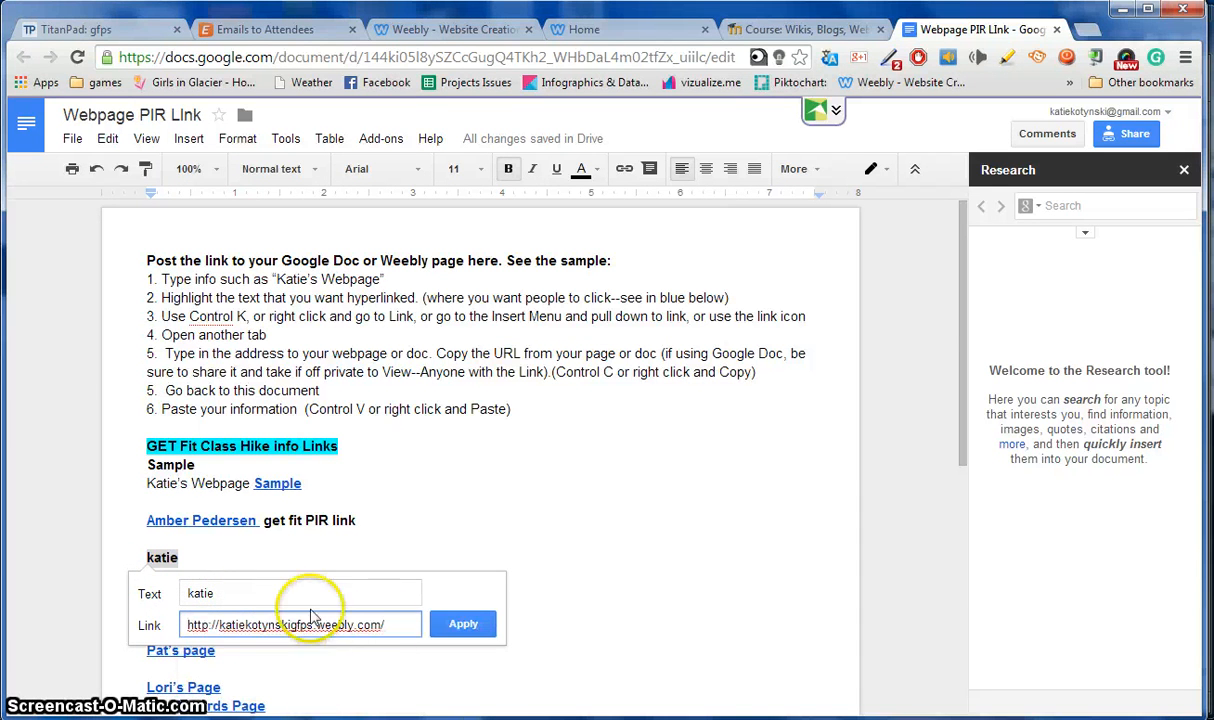
pyautogui.click(440, 626)
# Test the new link by opening the site, then return to the doc and the Moodle page.
pyautogui.click(209, 563)
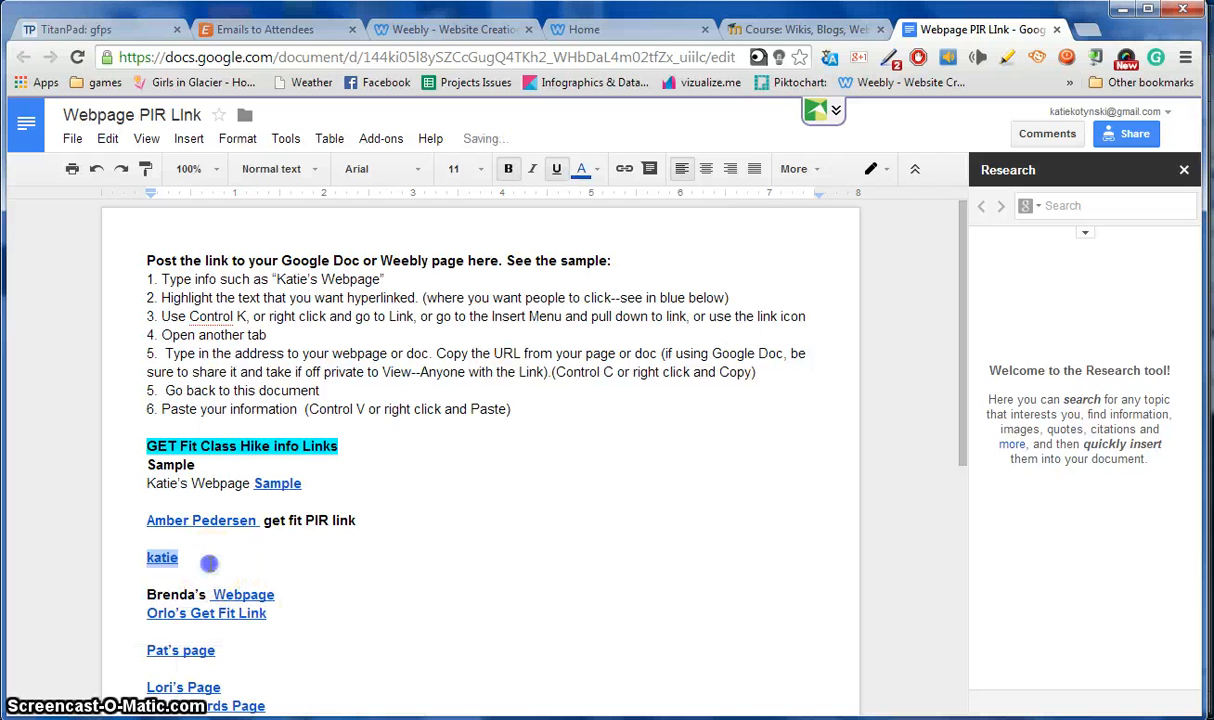
pyautogui.click(220, 588)
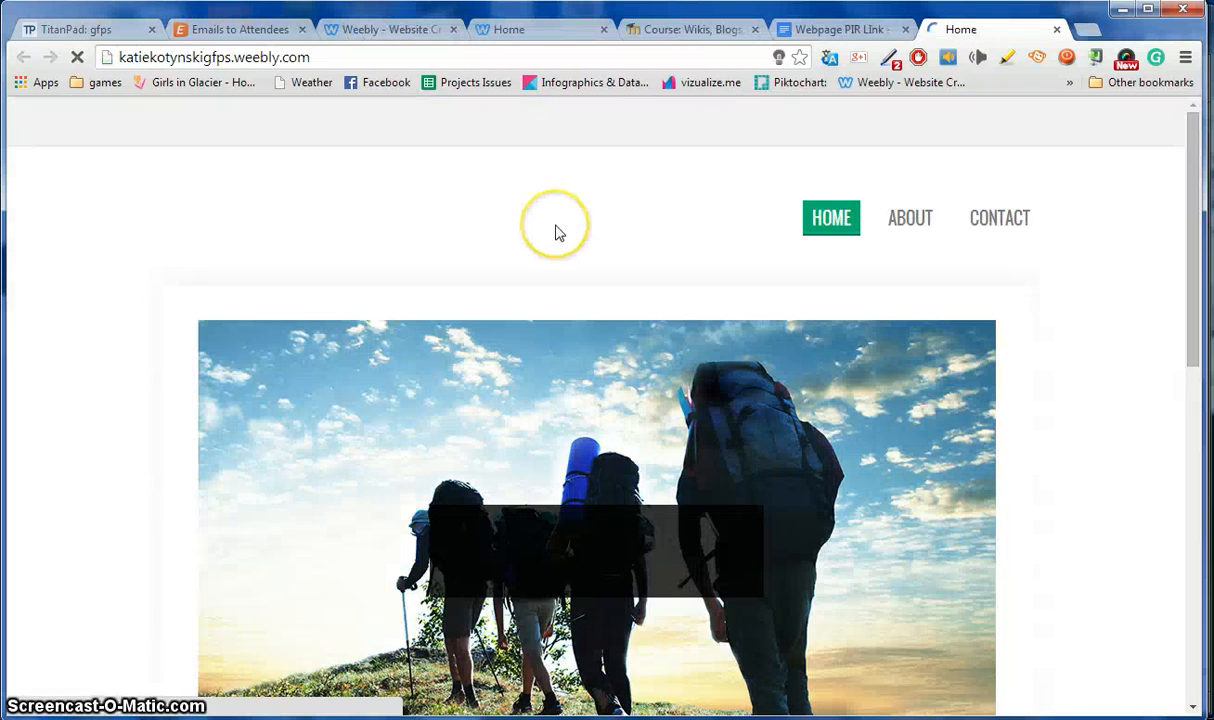
pyautogui.click(818, 33)
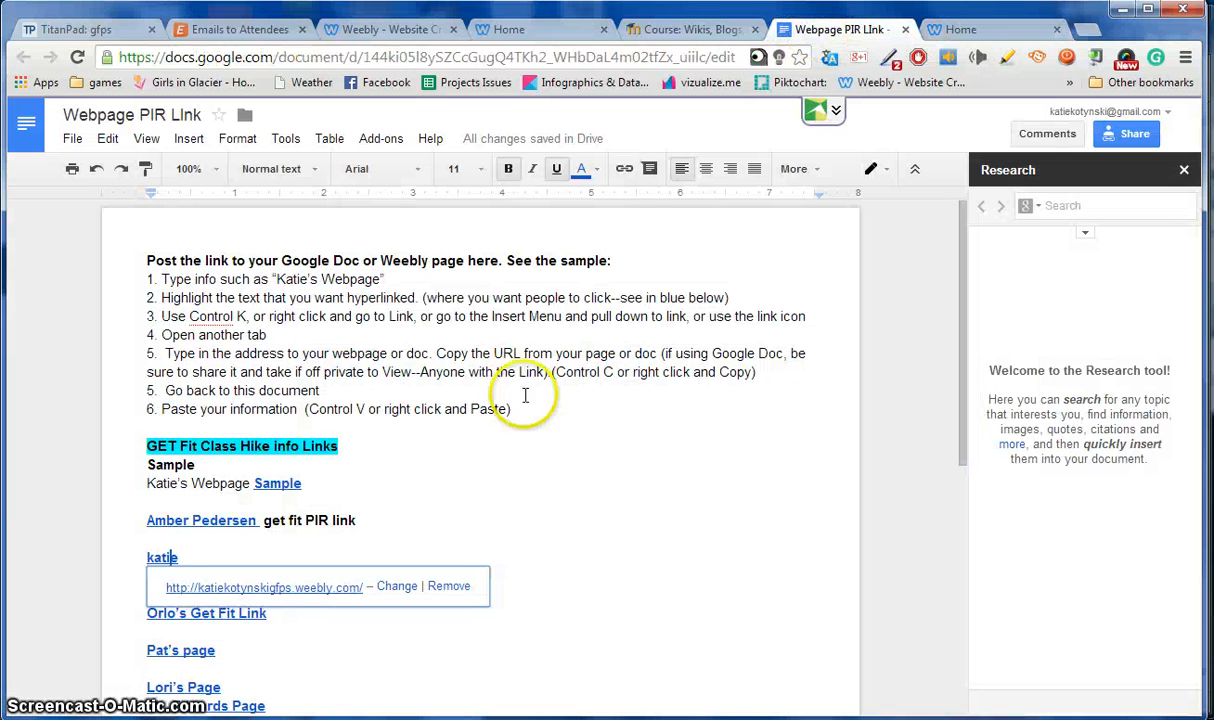
pyautogui.click(375, 489)
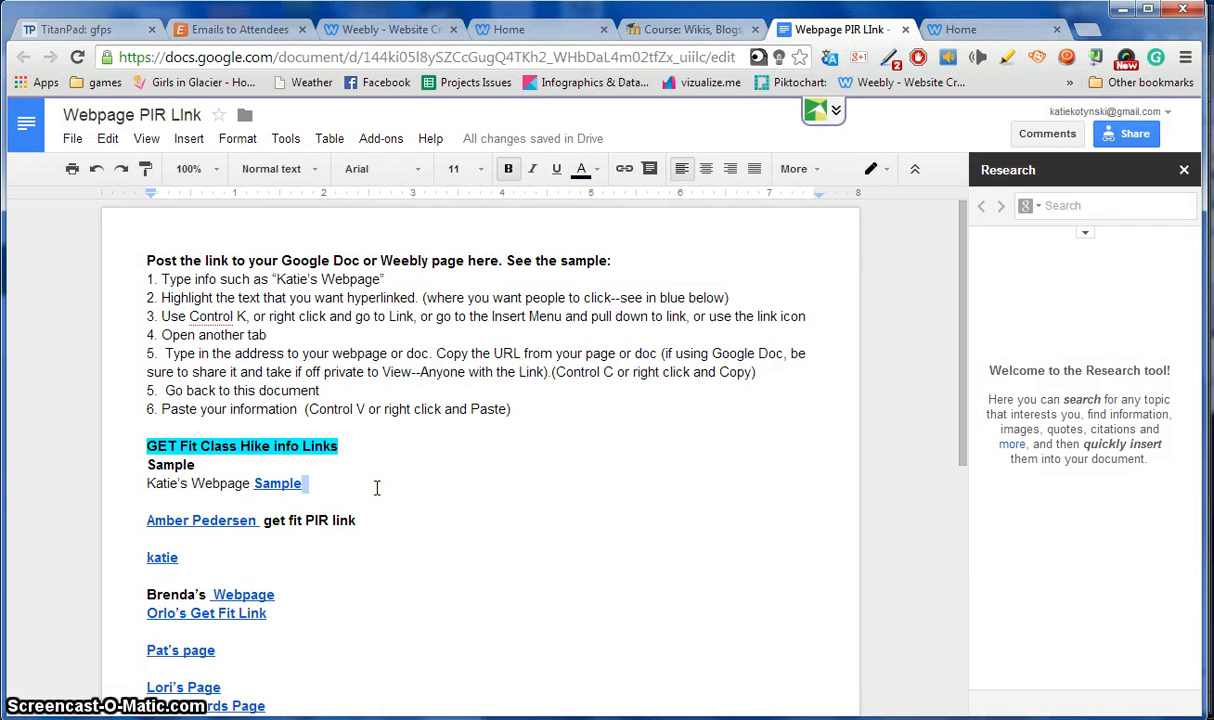
pyautogui.click(655, 30)
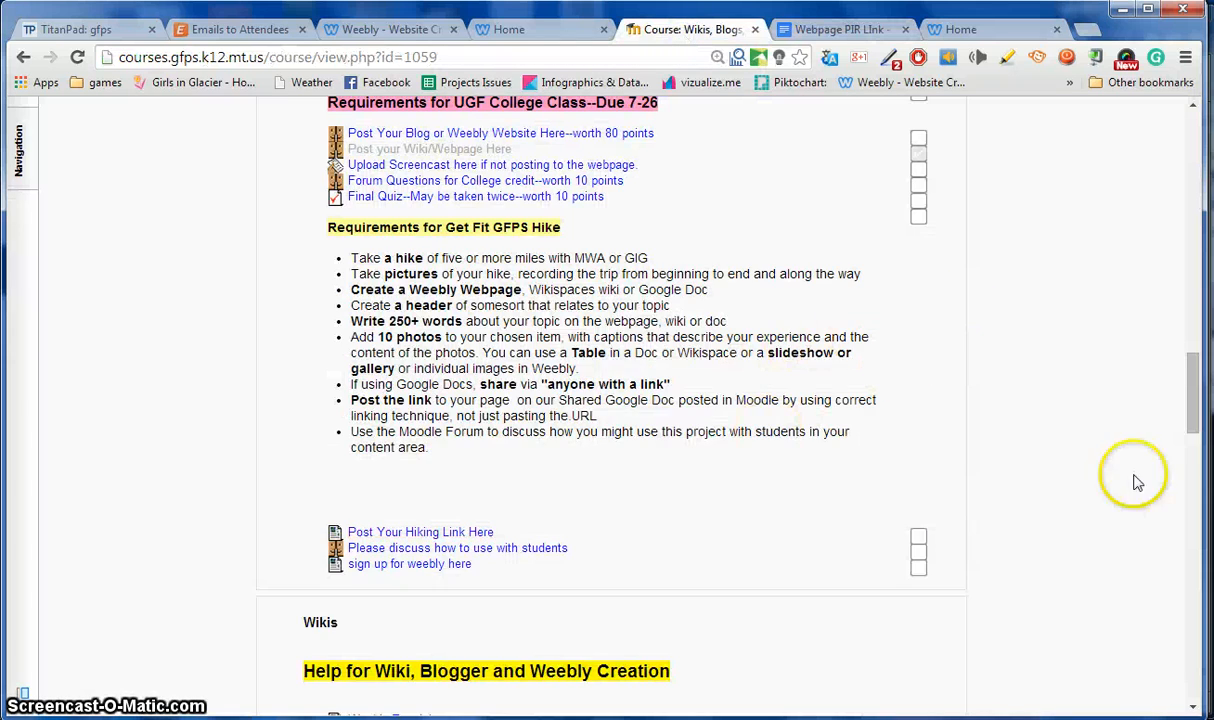
# Open the Webpage helpers/tutorial videos site and scroll through the tutorials.
pyautogui.moveTo(1193, 423); pyautogui.dragTo(1195, 195)
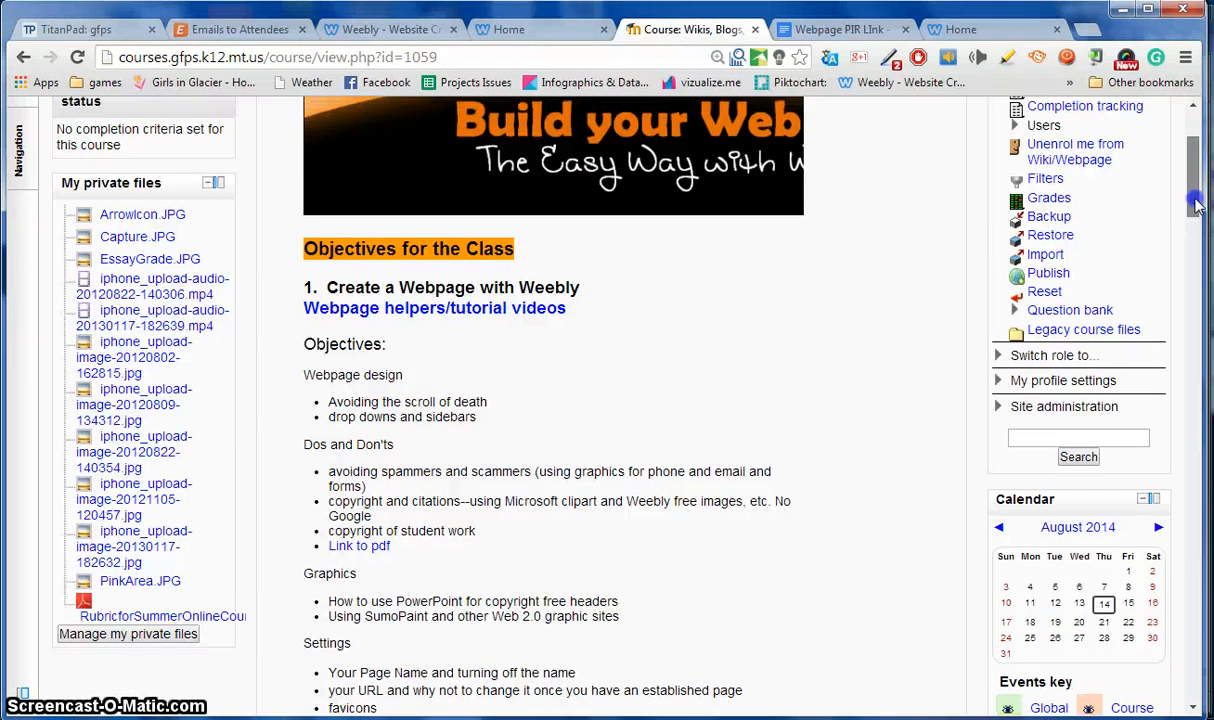
pyautogui.click(355, 318)
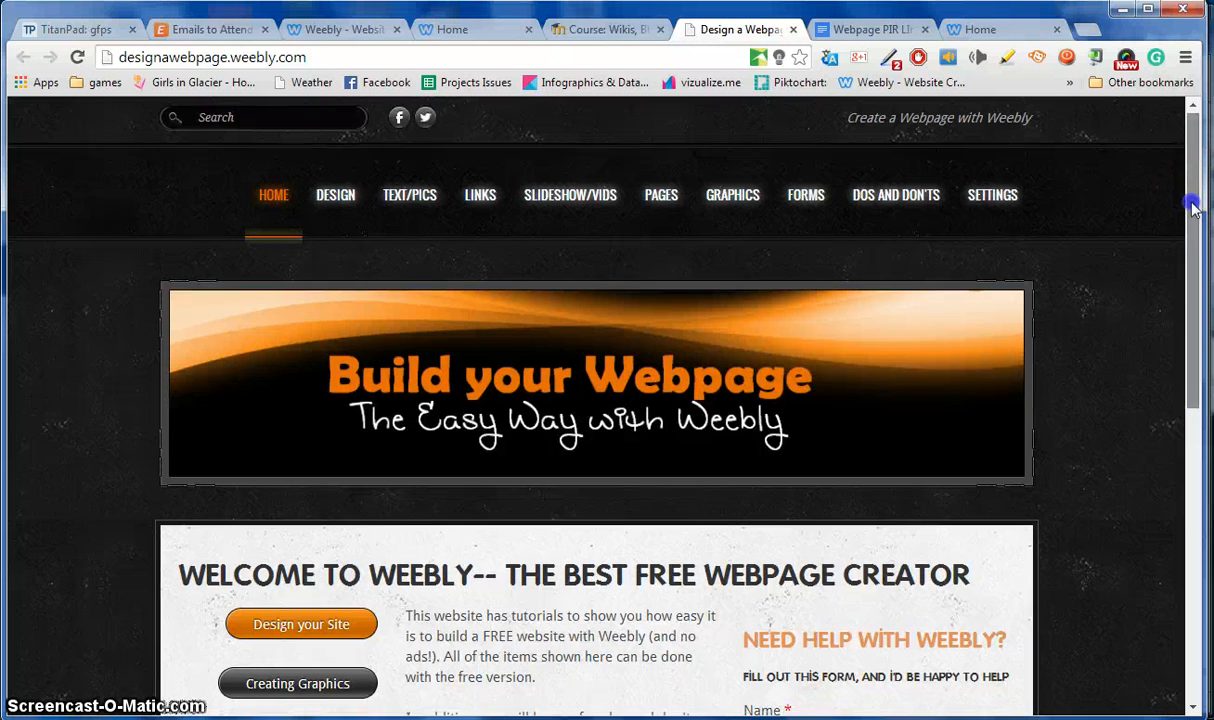
pyautogui.moveTo(1192, 205); pyautogui.dragTo(1184, 335)
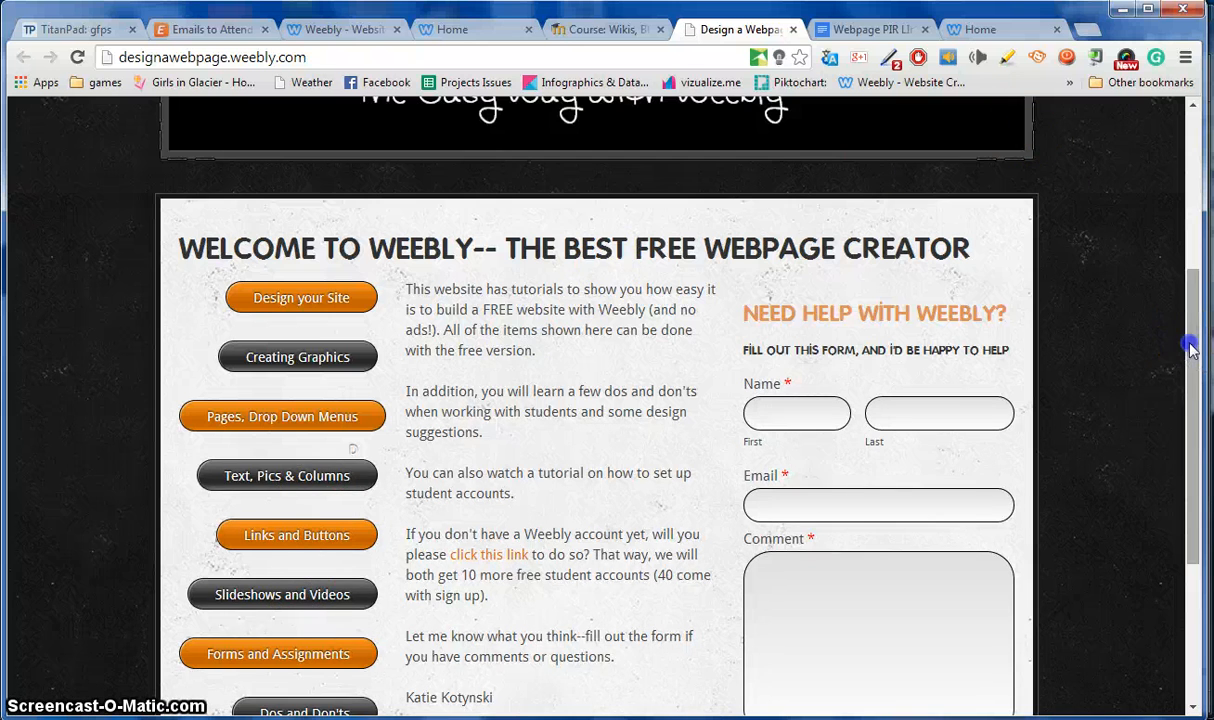
pyautogui.moveTo(1186, 344); pyautogui.dragTo(1195, 193)
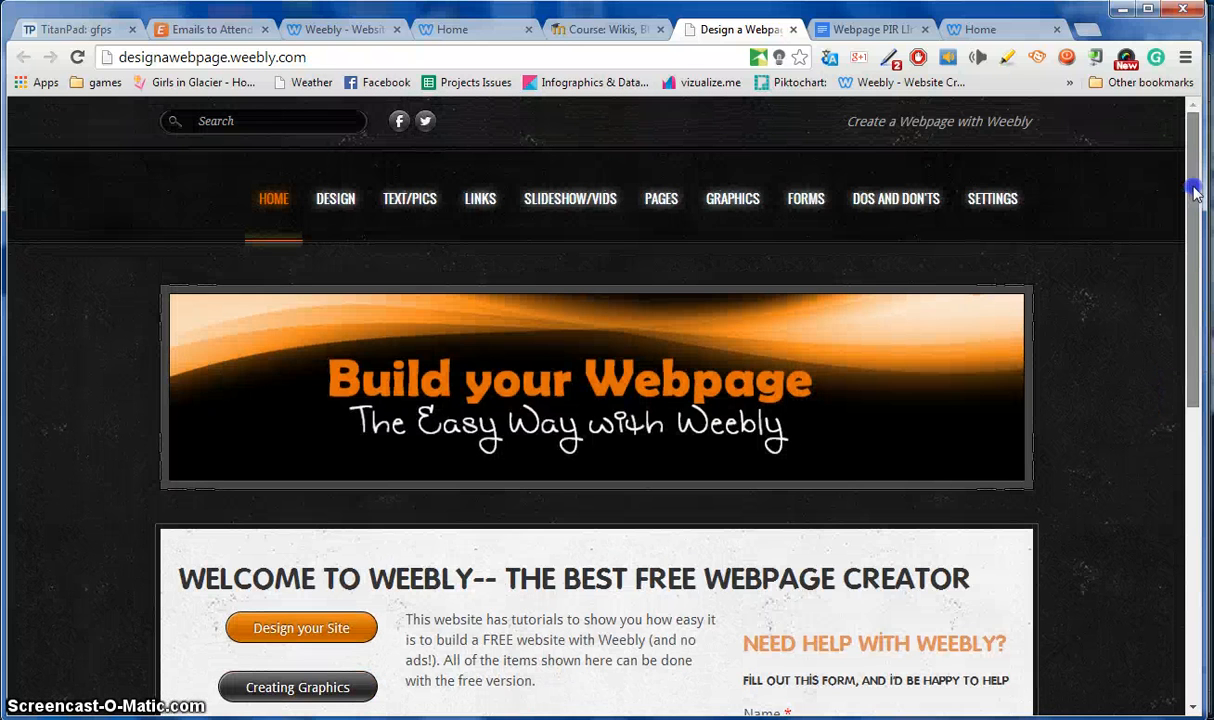
# Return to the Moodle course tab and scroll down the course page.
pyautogui.click(580, 29)
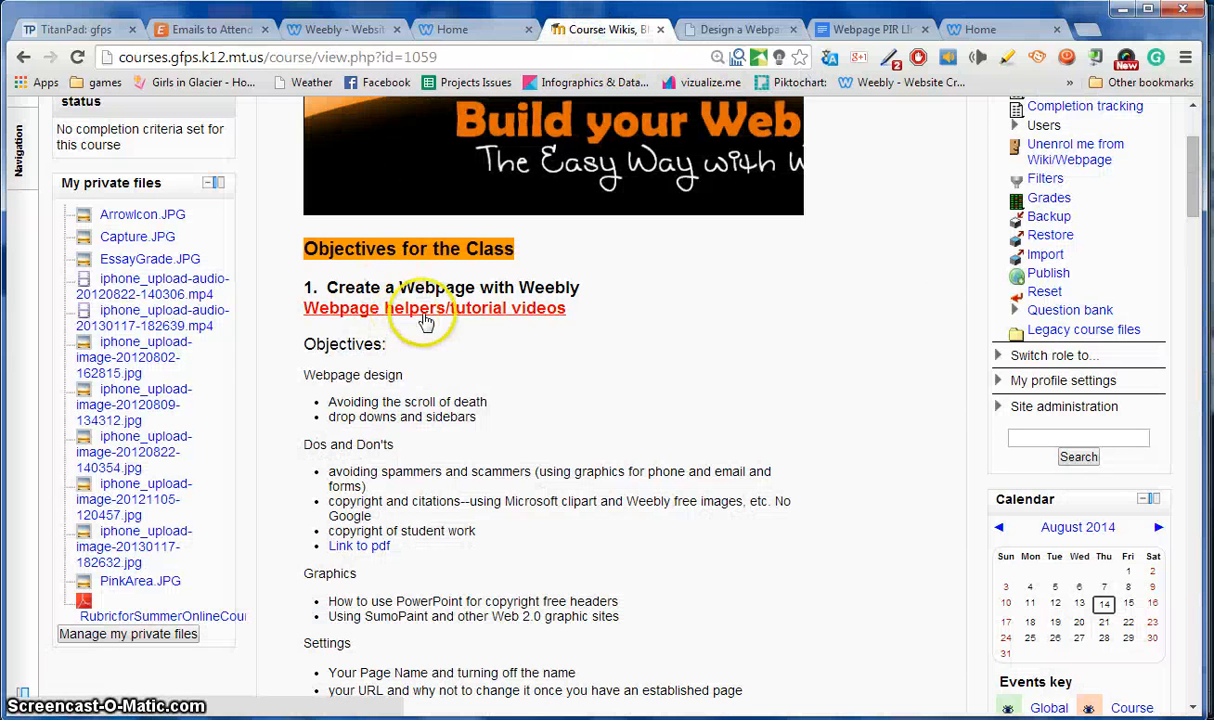
pyautogui.moveTo(1192, 200); pyautogui.dragTo(1184, 363)
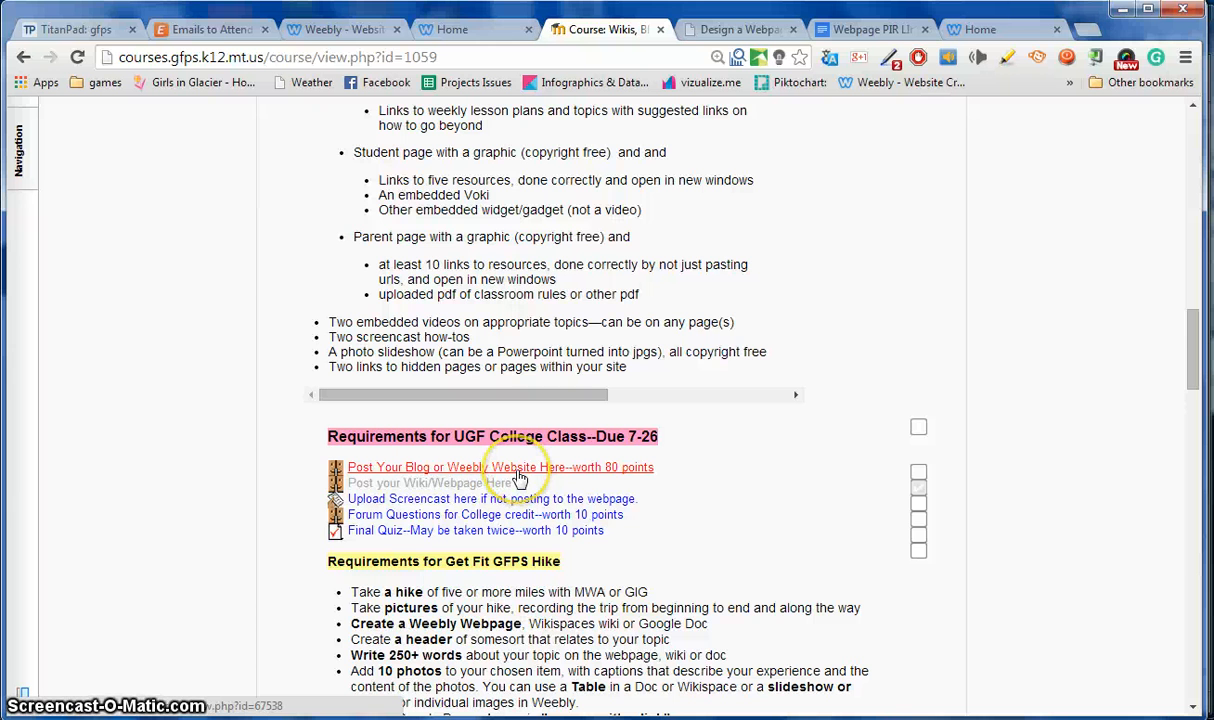
pyautogui.moveTo(1192, 352); pyautogui.dragTo(1190, 435)
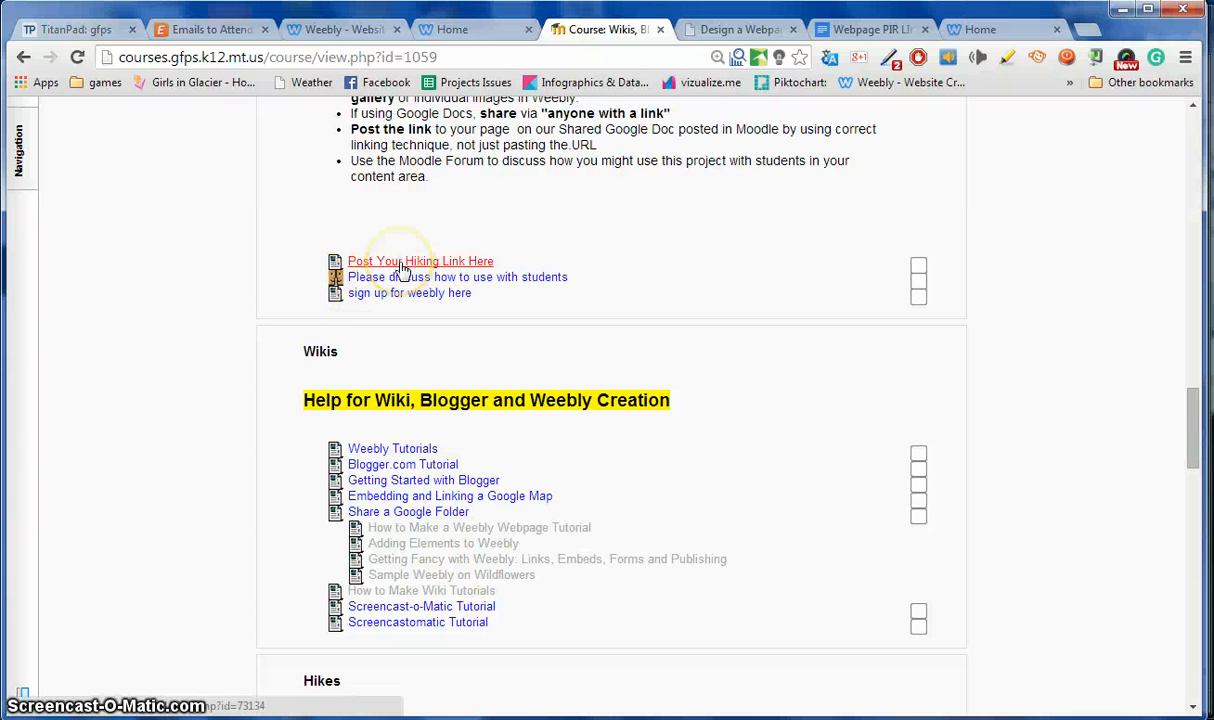